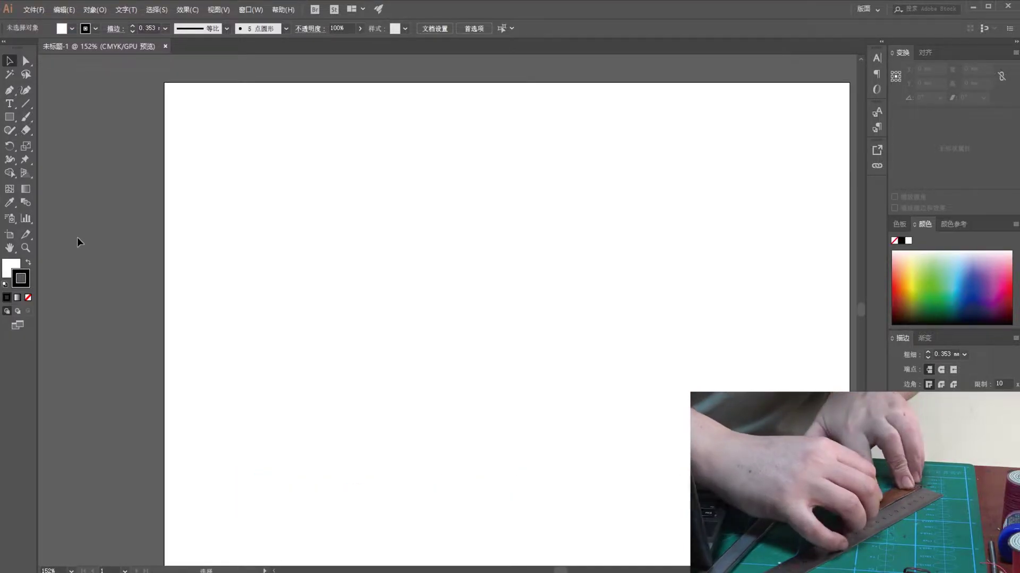
Step: Draw a rectangle in the upper part of the artboard and set it to 118 mm wide and 21 mm high
{"action": "key", "text": "m"}
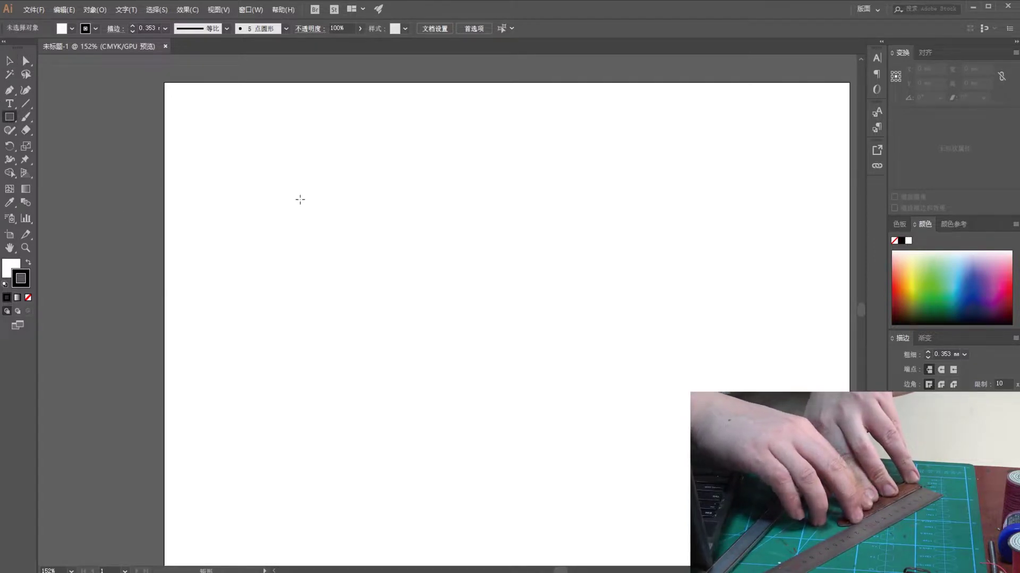
{"action": "left_click_drag", "start_coordinate": [302, 209], "coordinate": [644, 275]}
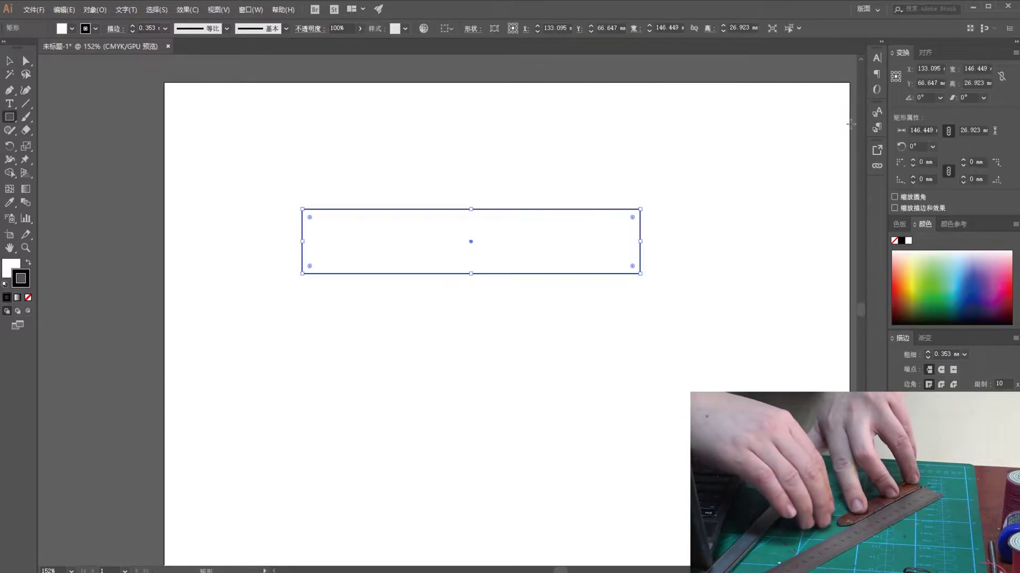
{"action": "left_click", "coordinate": [986, 68]}
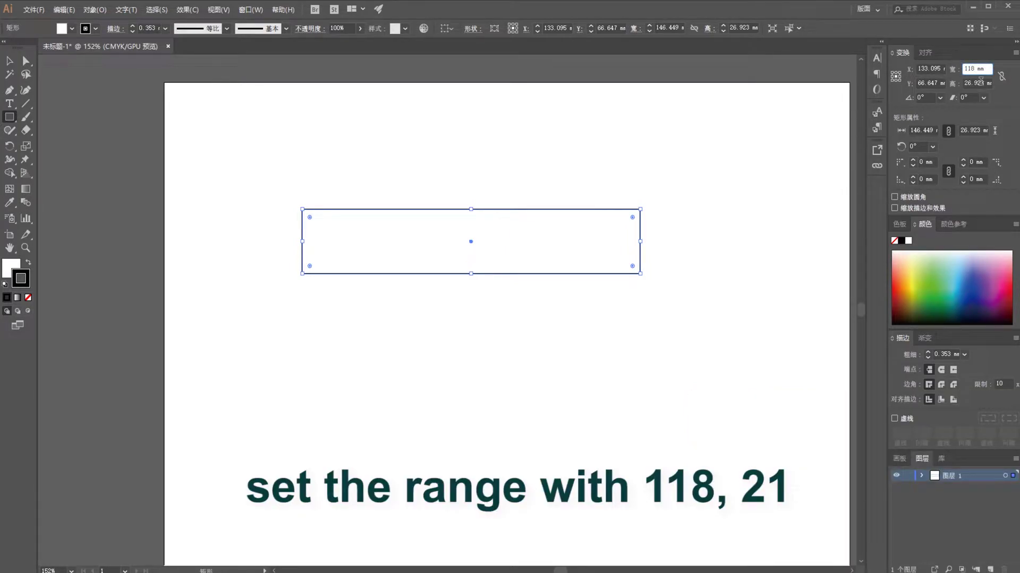
{"action": "type", "text": "118 mm"}
{"action": "key", "text": "Tab"}
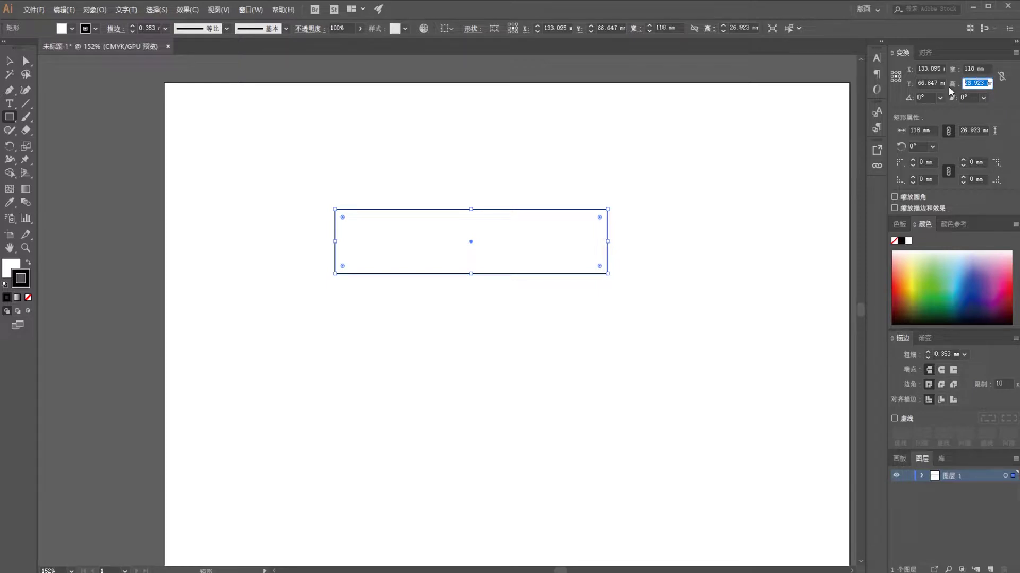
{"action": "type", "text": "21mm"}
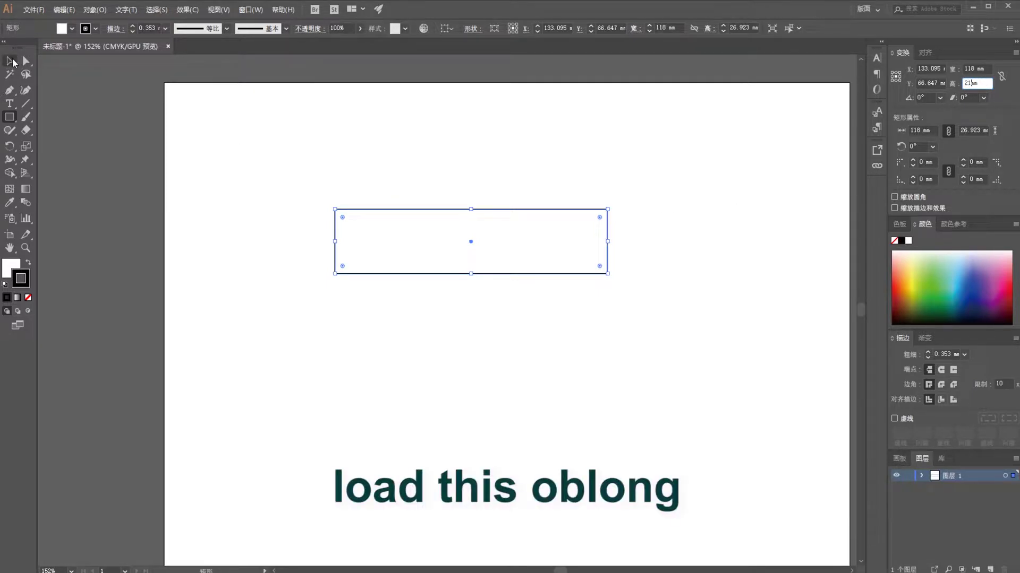
{"action": "key", "text": "Return"}
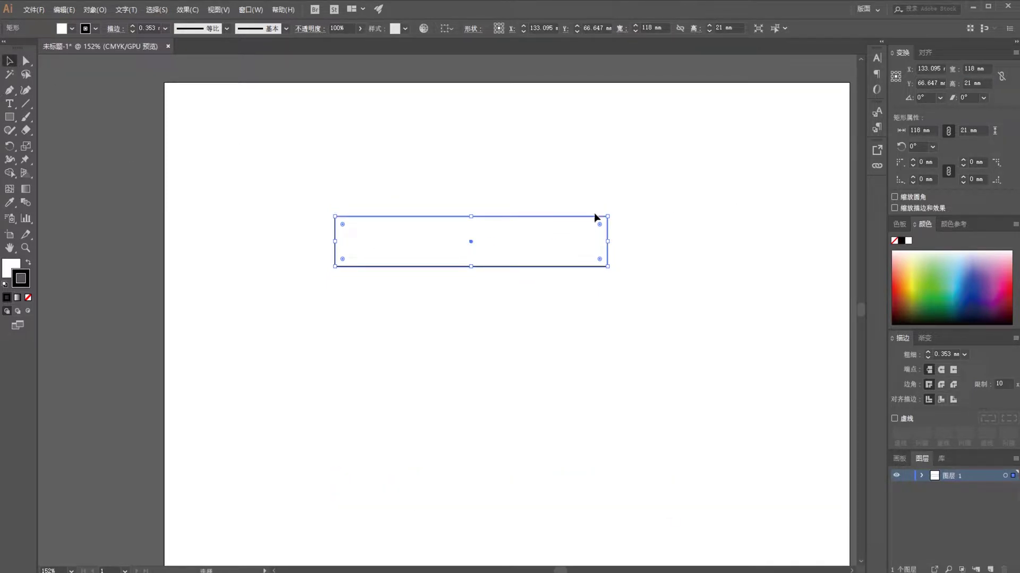
Step: Shift the rectangle slightly to the right and set its stroke weight to 0.1 mm
{"action": "left_click_drag", "start_coordinate": [593, 212], "coordinate": [616, 213]}
{"action": "left_click", "coordinate": [907, 355]}
{"action": "type", "text": "0.1"}
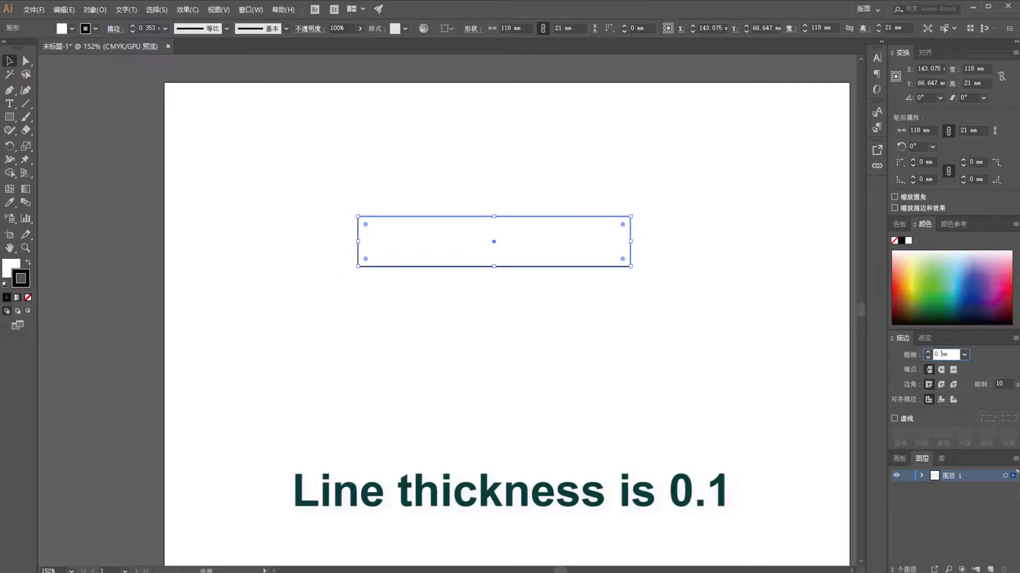
{"action": "left_click", "coordinate": [261, 183]}
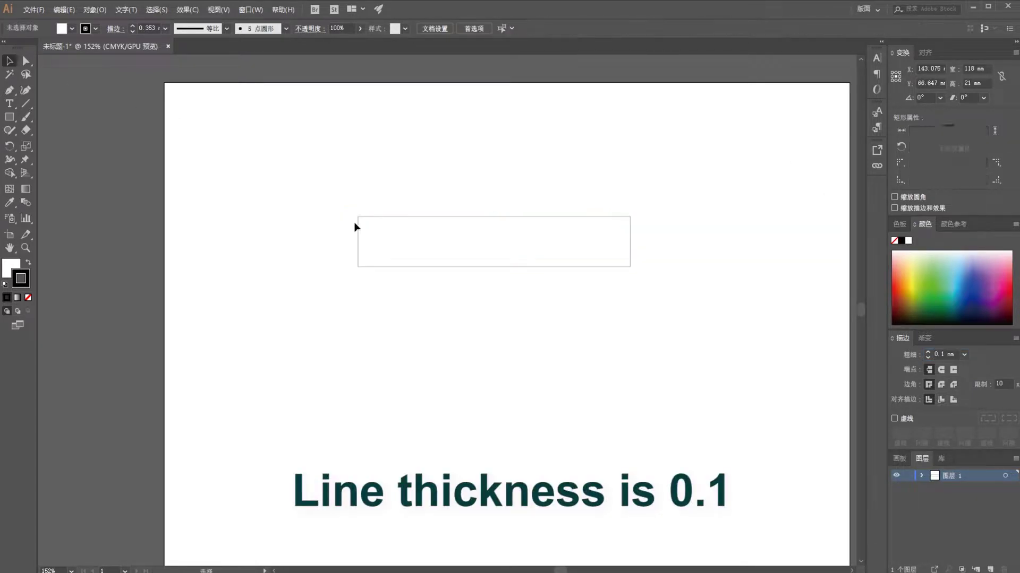
{"action": "left_click", "coordinate": [514, 221]}
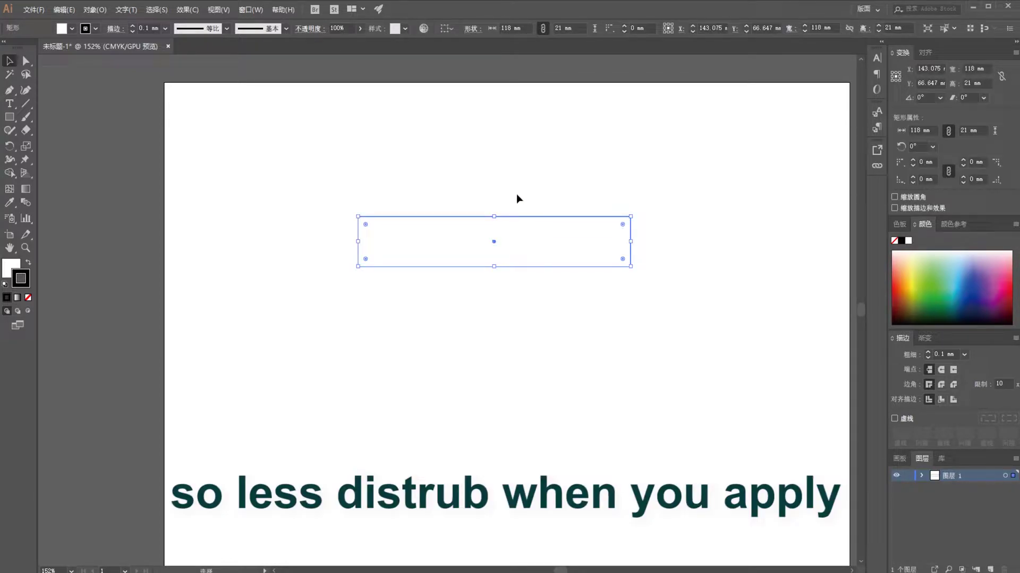
Step: Duplicate the 118 mm rectangle just above the original and set the copy's width to 50 mm
{"action": "key", "text": "ctrl+="}
{"action": "key", "text": "ctrl+="}
{"action": "scroll", "coordinate": [487, 154], "scroll_direction": "down", "scroll_amount": 1}
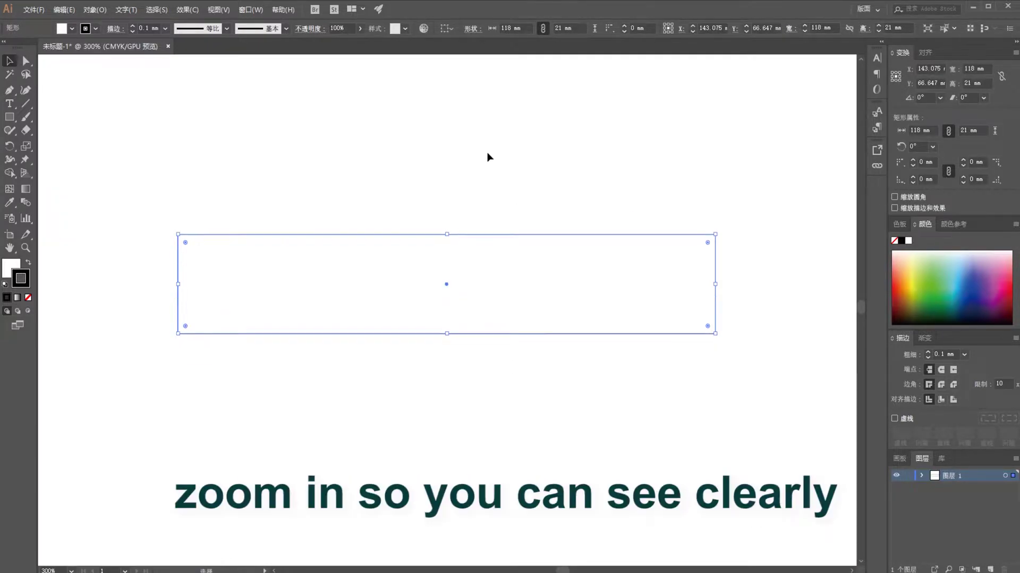
{"action": "scroll", "coordinate": [489, 158], "scroll_direction": "down", "scroll_amount": 1}
{"action": "left_click", "coordinate": [461, 157]}
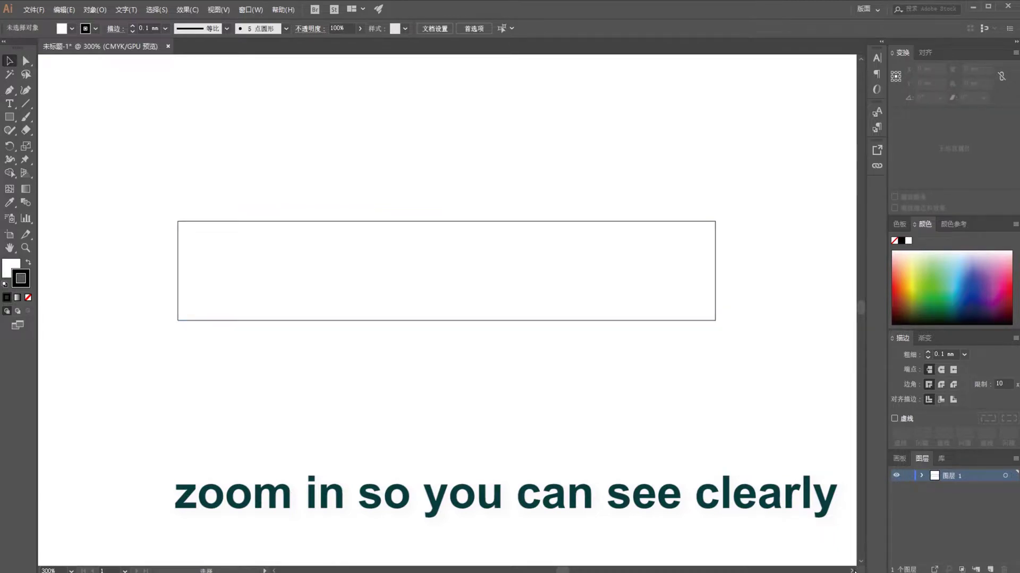
{"action": "scroll", "coordinate": [446, 271], "scroll_direction": "right", "scroll_amount": 2}
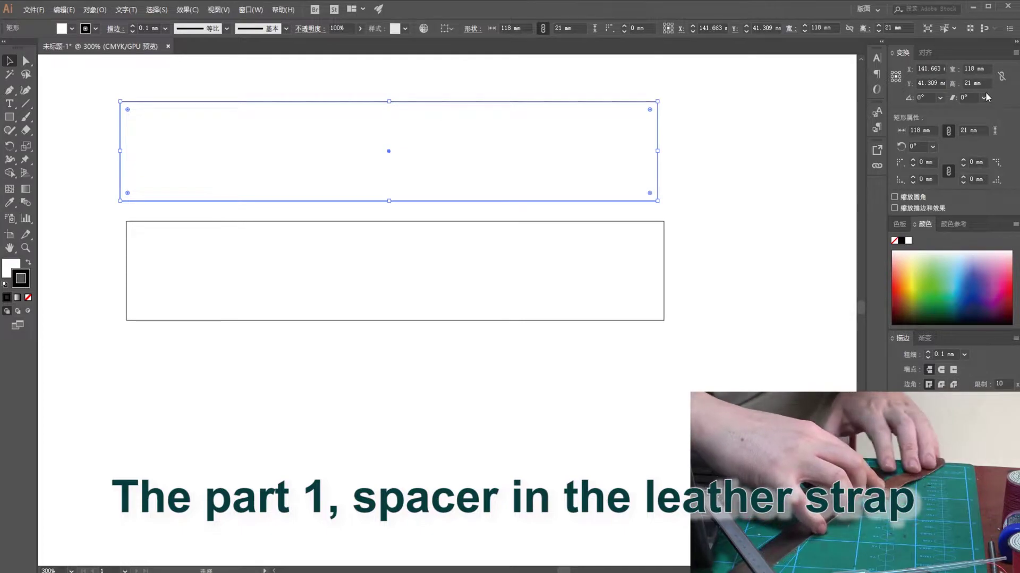
{"action": "left_click", "coordinate": [977, 68]}
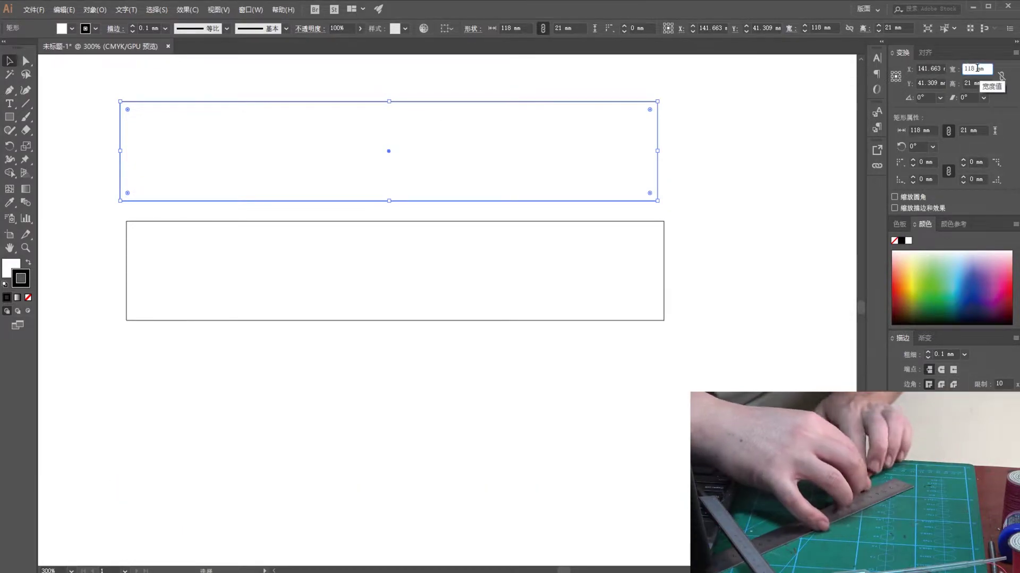
{"action": "type", "text": "5"}
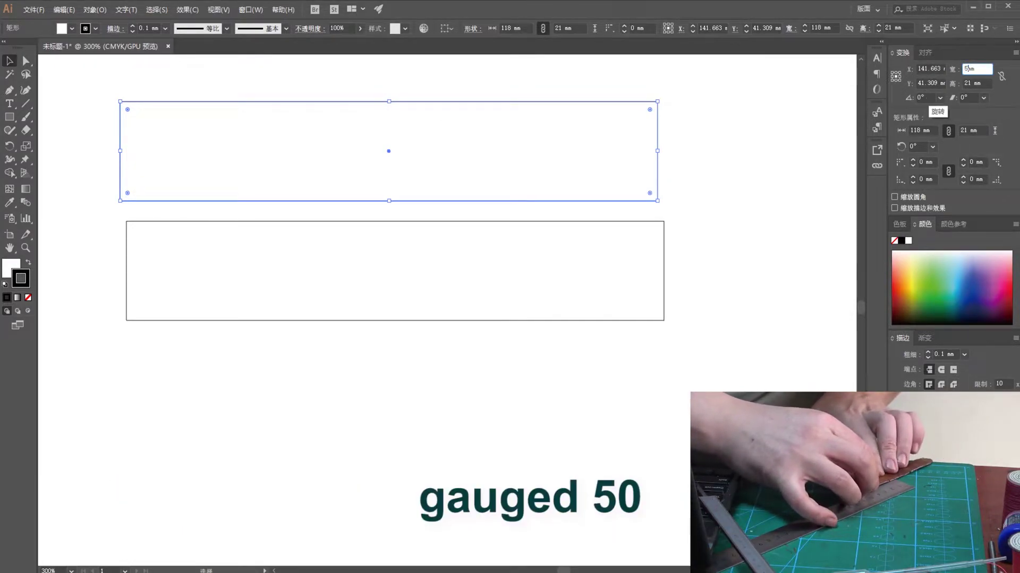
{"action": "type", "text": "0"}
{"action": "left_click", "coordinate": [78, 91]}
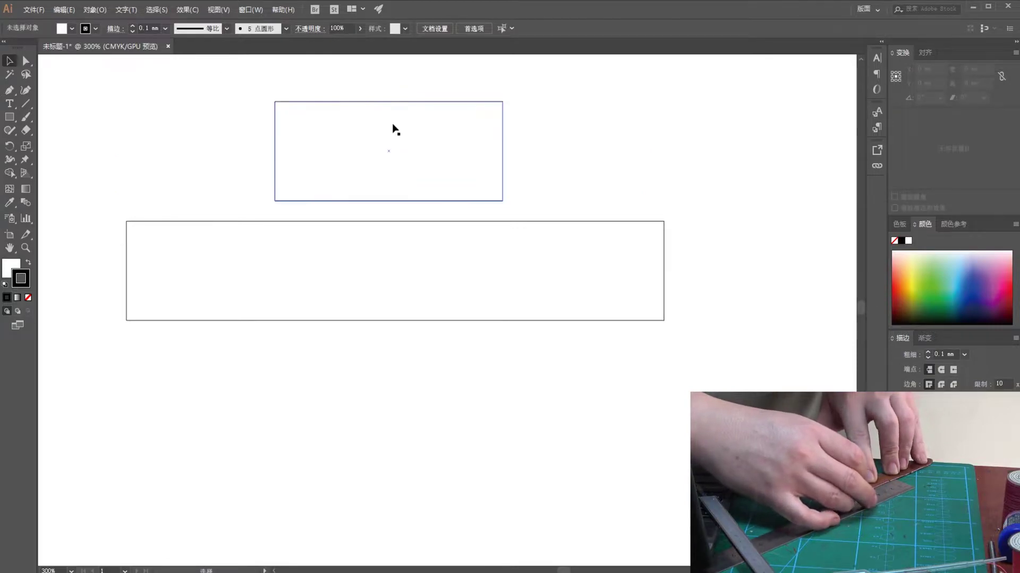
Step: Place the 50 mm rectangle flush with the left end of the 118 mm rectangle
{"action": "left_click_drag", "start_coordinate": [406, 103], "coordinate": [258, 226]}
{"action": "left_click", "coordinate": [239, 193]}
{"action": "left_click_drag", "start_coordinate": [232, 186], "coordinate": [328, 267]}
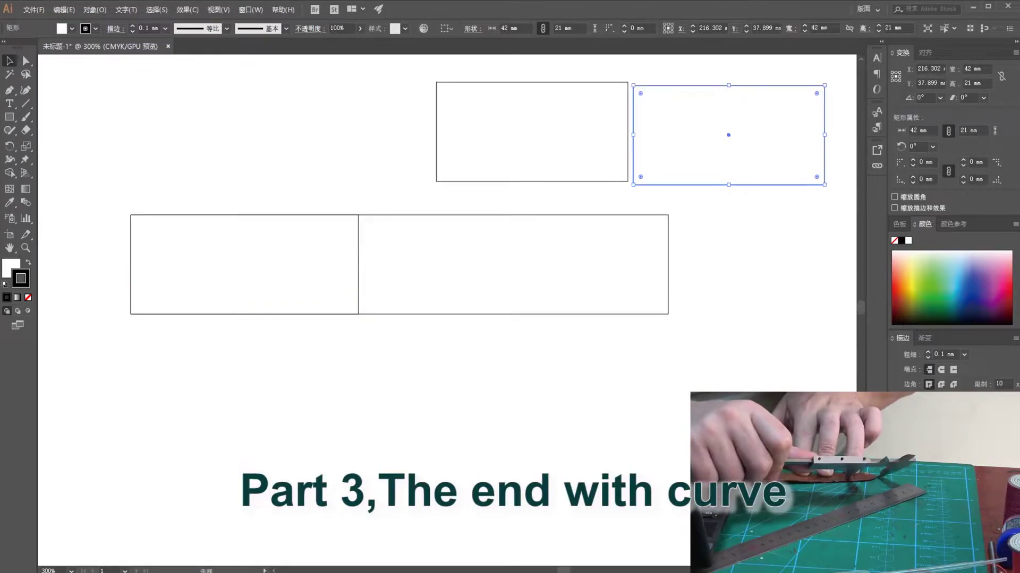
Step: Narrow the rightmost copy of the 42 mm rectangle and place it flush with the right end of the 118 mm strip
{"action": "scroll", "coordinate": [446, 212], "scroll_direction": "right", "scroll_amount": 2}
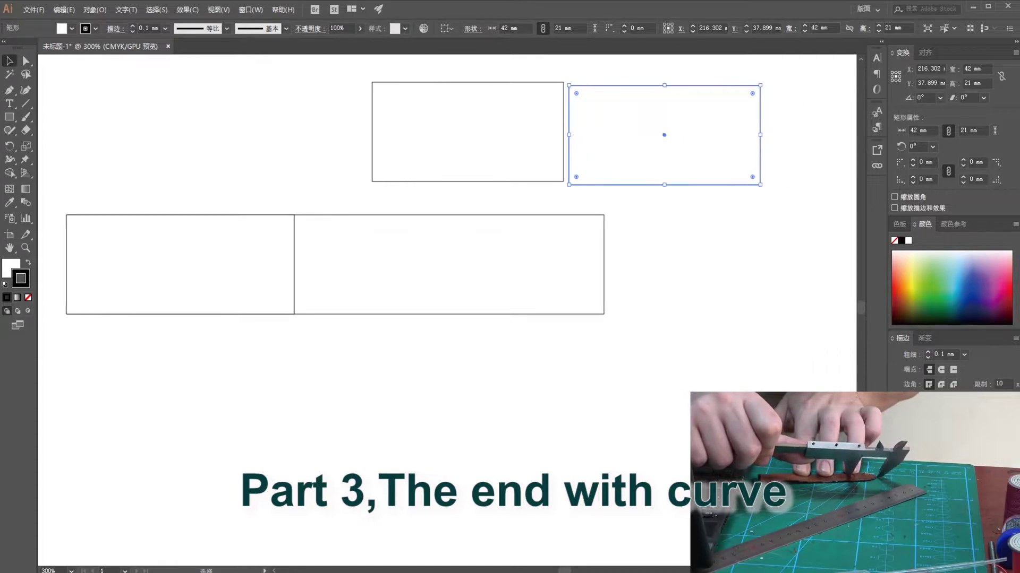
{"action": "double_click", "coordinate": [971, 68]}
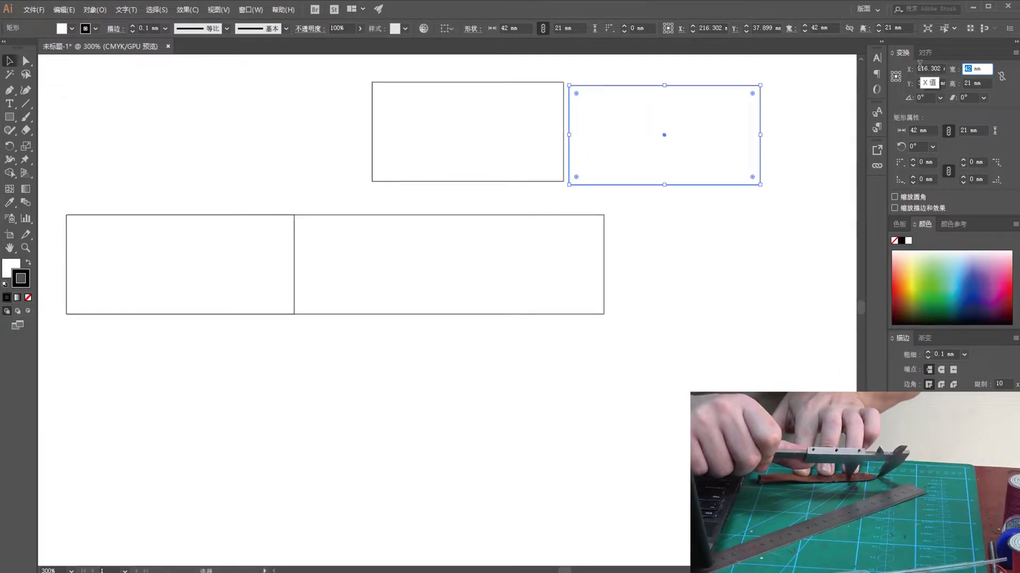
{"action": "left_click", "coordinate": [342, 150]}
{"action": "left_click_drag", "start_coordinate": [711, 95], "coordinate": [581, 215]}
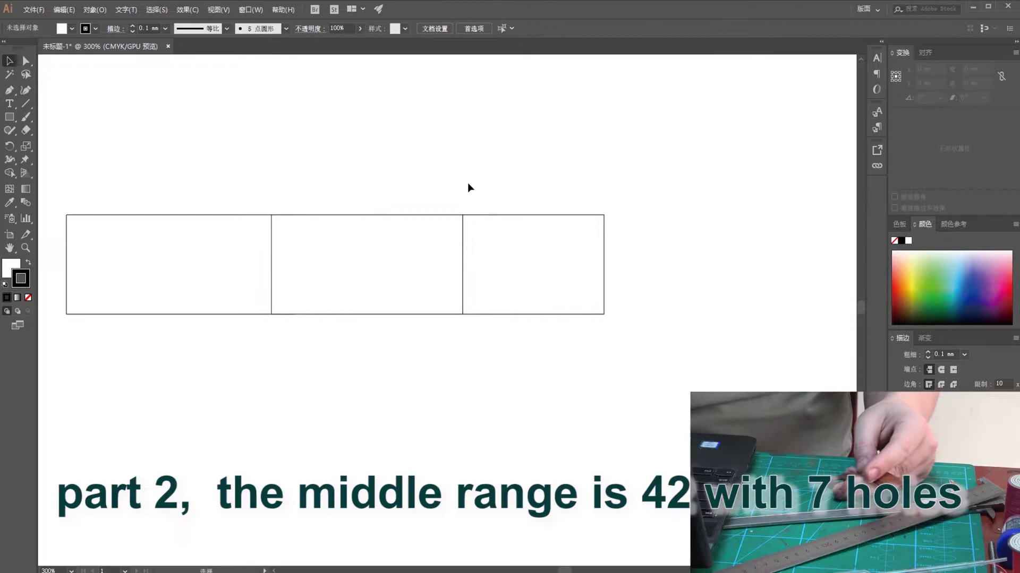
Step: Position the 42 mm rectangle in the middle of the strip, slightly overlapping the 50 mm section, and remove the fill from the rectangles
{"action": "left_click", "coordinate": [386, 229]}
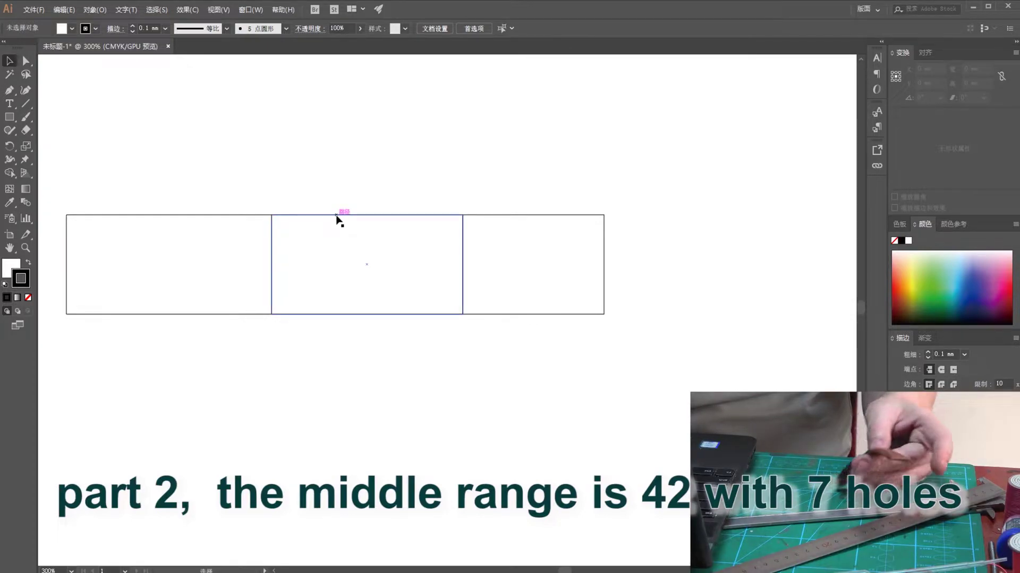
{"action": "left_click", "coordinate": [341, 215]}
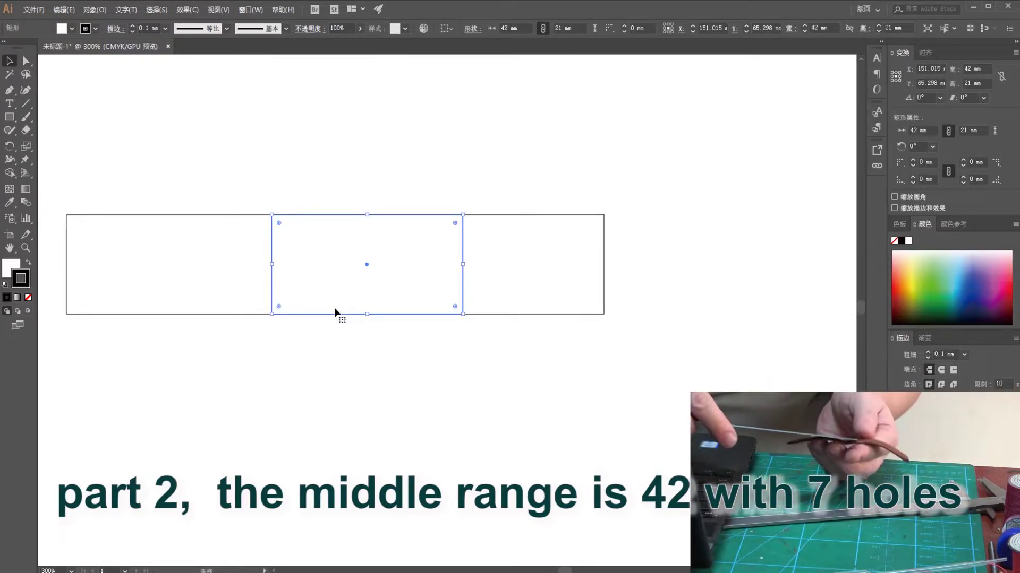
{"action": "left_click_drag", "start_coordinate": [339, 315], "coordinate": [345, 422]}
{"action": "left_click", "coordinate": [494, 350]}
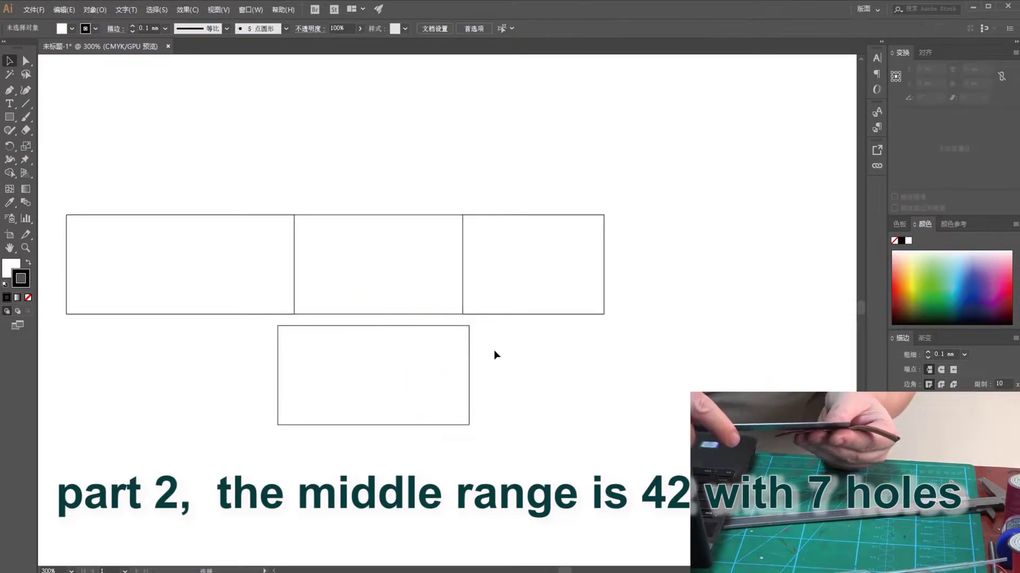
{"action": "left_click_drag", "start_coordinate": [471, 346], "coordinate": [461, 237]}
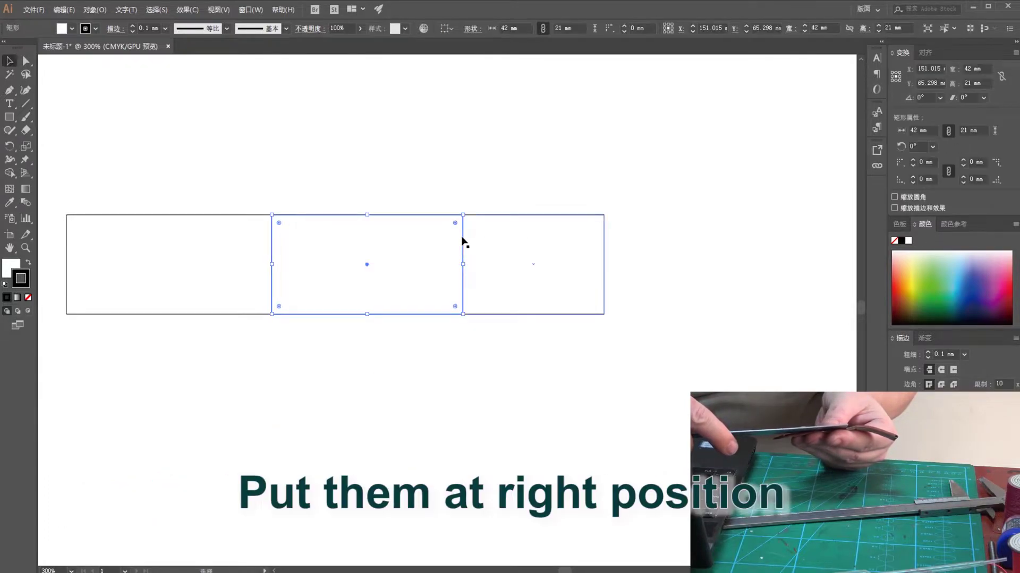
{"action": "left_click", "coordinate": [232, 237]}
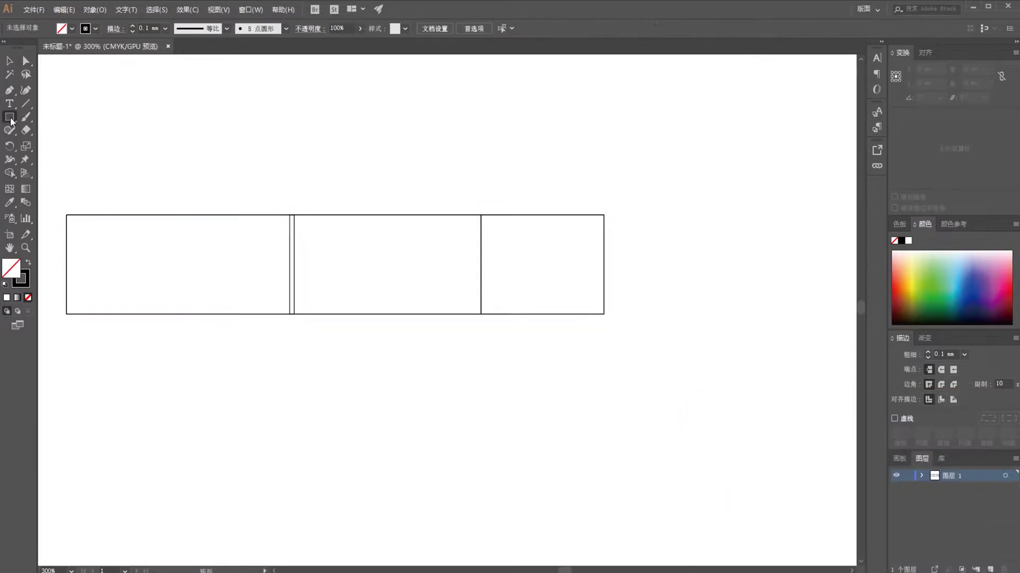
Step: Draw a small circle with the Ellipse tool above the strip and set its width and height to 2 mm
{"action": "left_click", "coordinate": [17, 121]}
{"action": "left_click", "coordinate": [46, 141]}
{"action": "left_click_drag", "start_coordinate": [209, 149], "coordinate": [219, 160]}
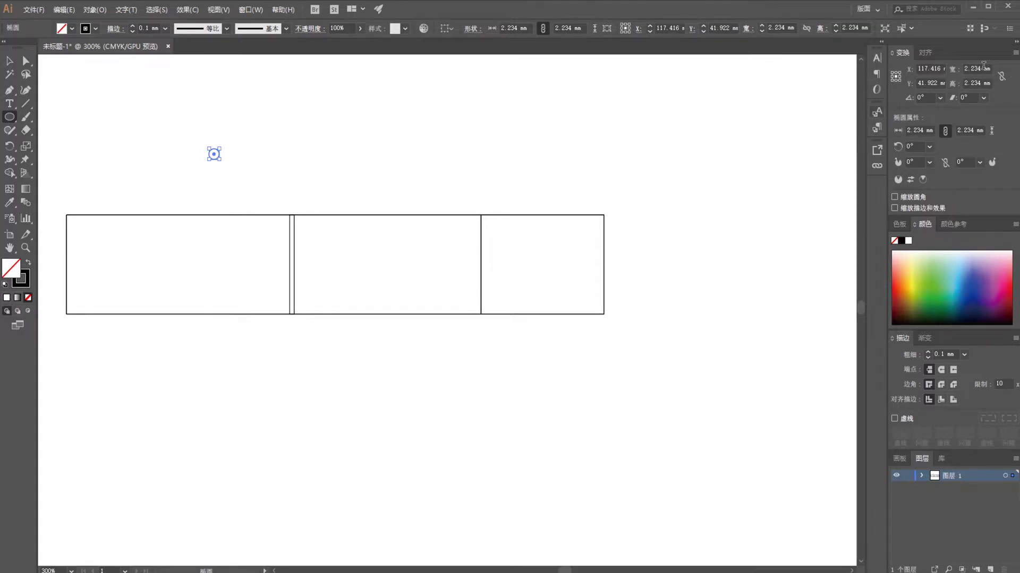
{"action": "left_click", "coordinate": [982, 69]}
{"action": "type", "text": "2mm"}
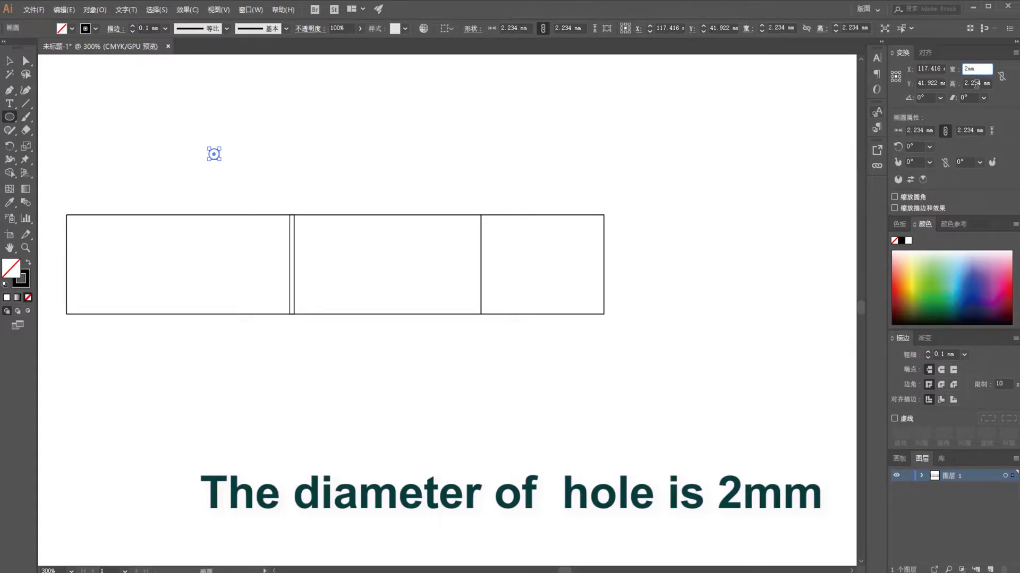
{"action": "key", "text": "Return"}
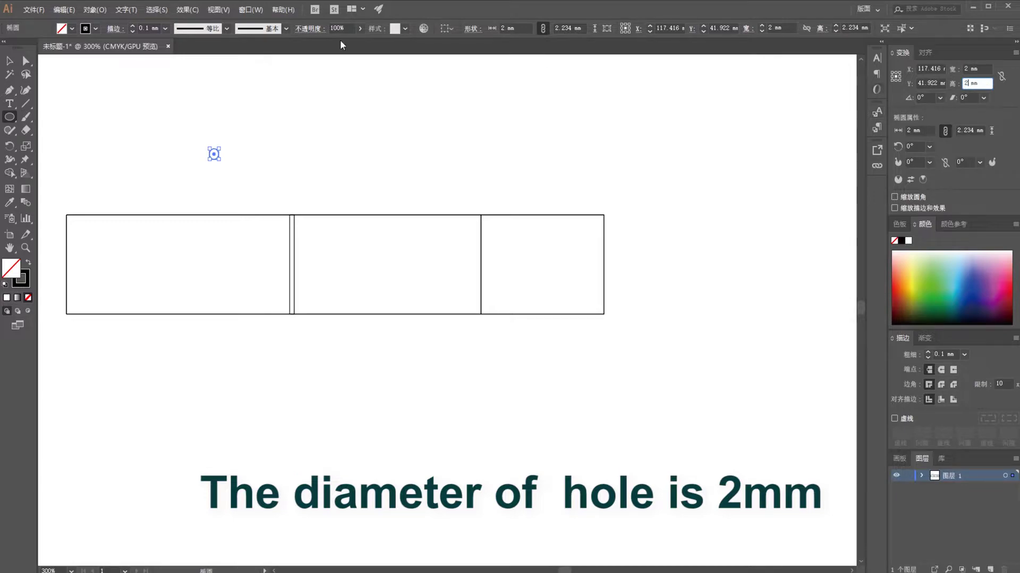
{"action": "left_click", "coordinate": [9, 61]}
{"action": "left_click", "coordinate": [245, 157]}
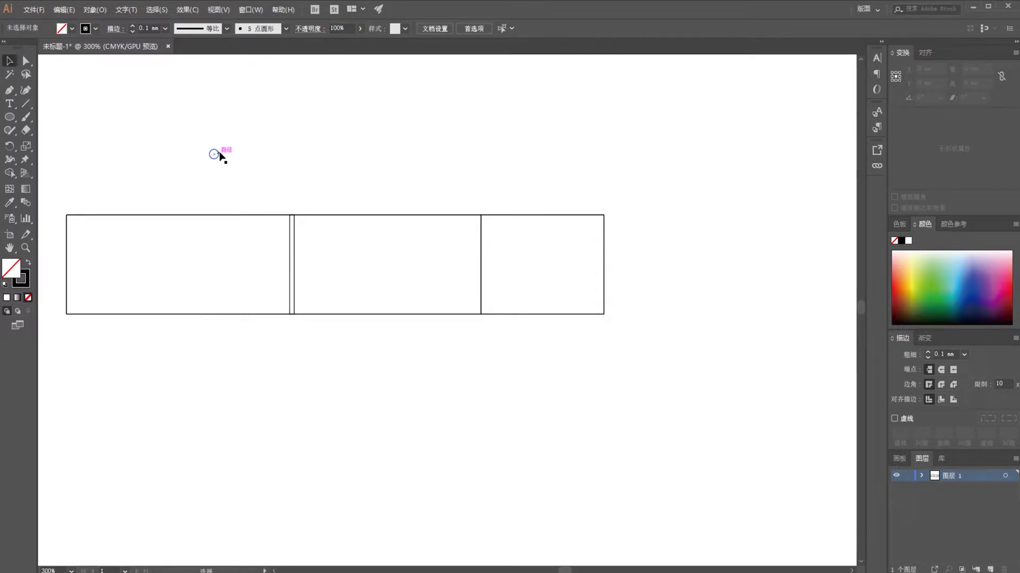
Step: Duplicate the 2 mm circle along a horizontal row above the strip and delete the surplus copy, leaving seven circles
{"action": "left_click_drag", "start_coordinate": [221, 154], "coordinate": [269, 154]}
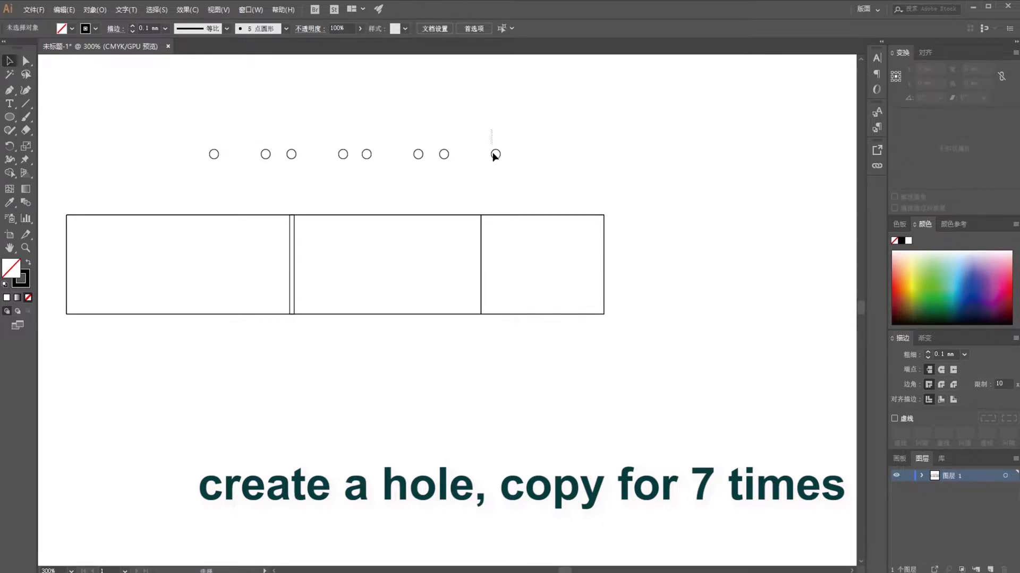
{"action": "left_click", "coordinate": [493, 154]}
{"action": "key", "text": "Delete"}
Step: Center one circle on each side edge of the 42 mm rectangle and move the remaining five circles between them
{"action": "left_click_drag", "start_coordinate": [444, 154], "coordinate": [481, 266]}
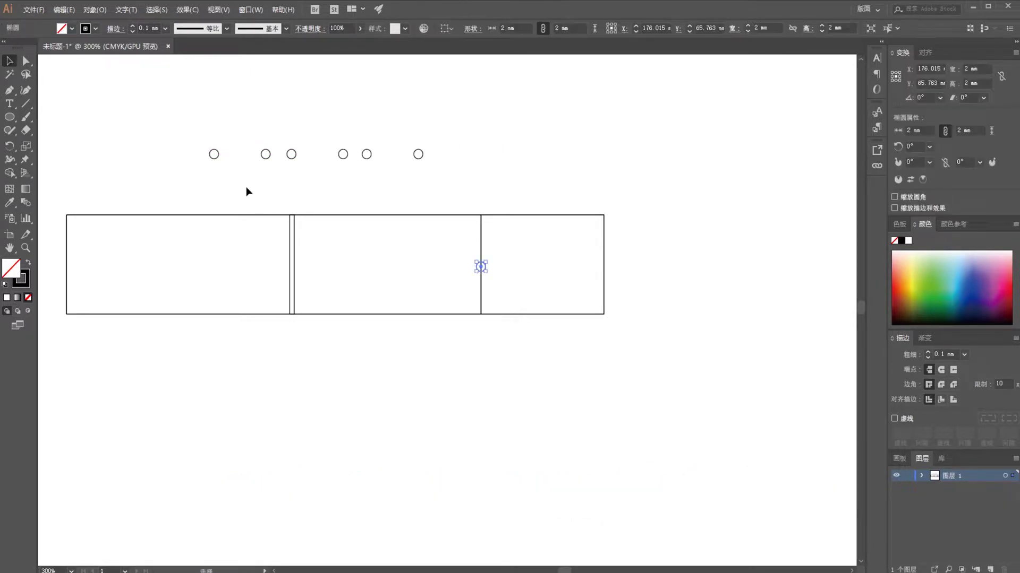
{"action": "left_click_drag", "start_coordinate": [217, 157], "coordinate": [294, 271]}
{"action": "left_click", "coordinate": [298, 168]}
{"action": "left_click_drag", "start_coordinate": [239, 136], "coordinate": [461, 190]}
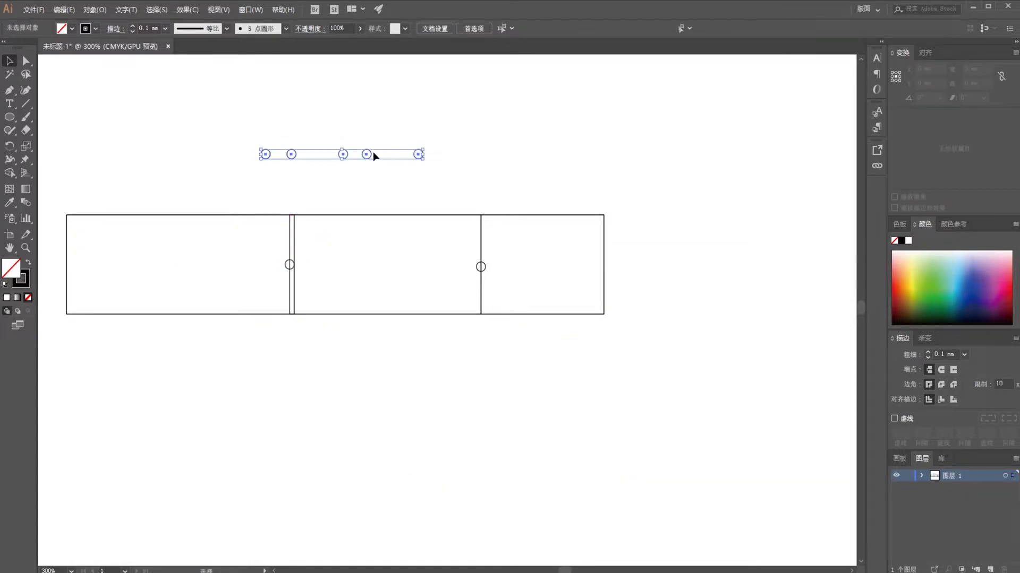
{"action": "left_click_drag", "start_coordinate": [366, 155], "coordinate": [415, 267]}
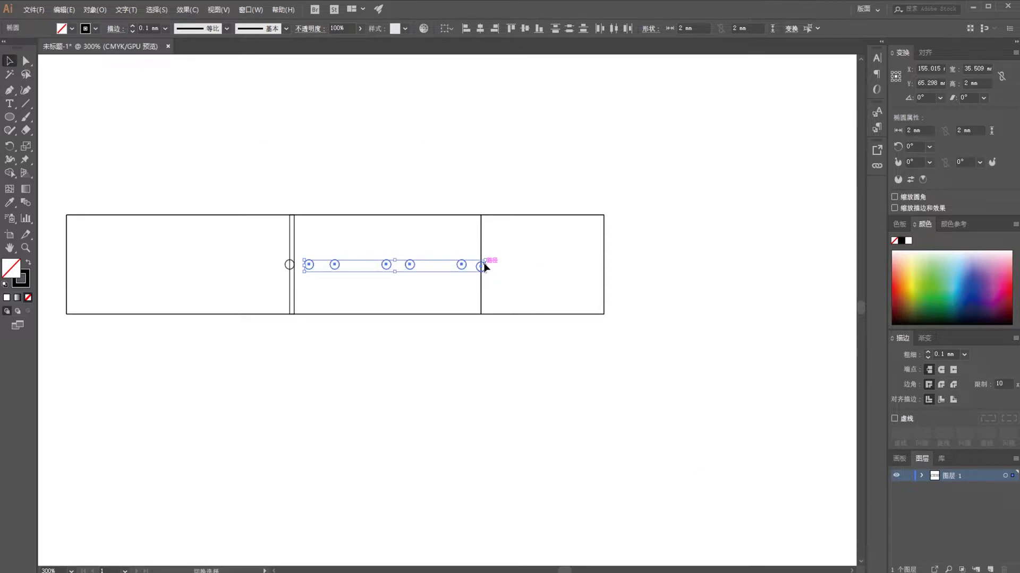
Step: Select all seven circles, align them by their tops and distribute them evenly in the horizontal direction by their centers
{"action": "left_click", "coordinate": [483, 267], "text": "shift"}
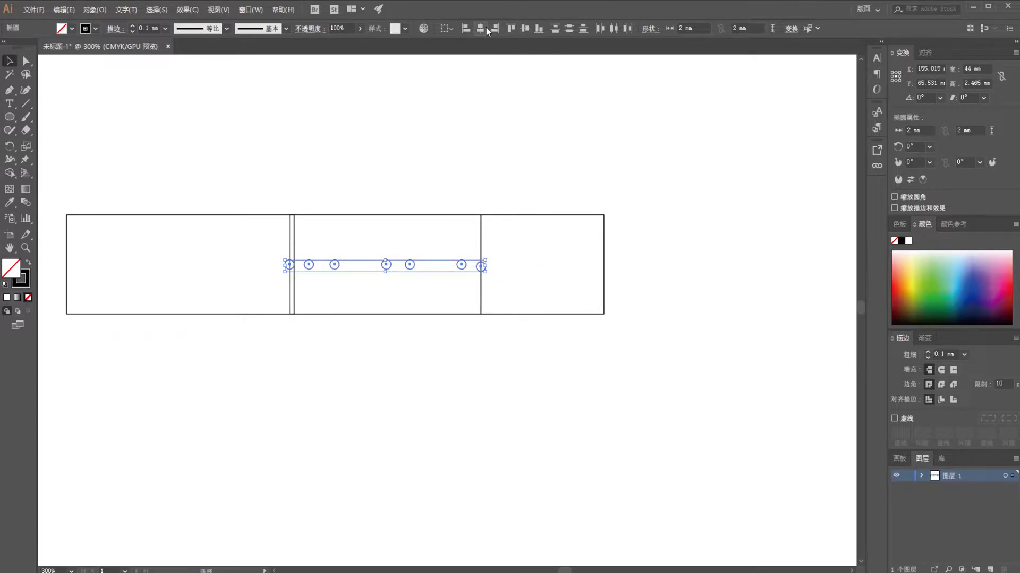
{"action": "left_click", "coordinate": [511, 28]}
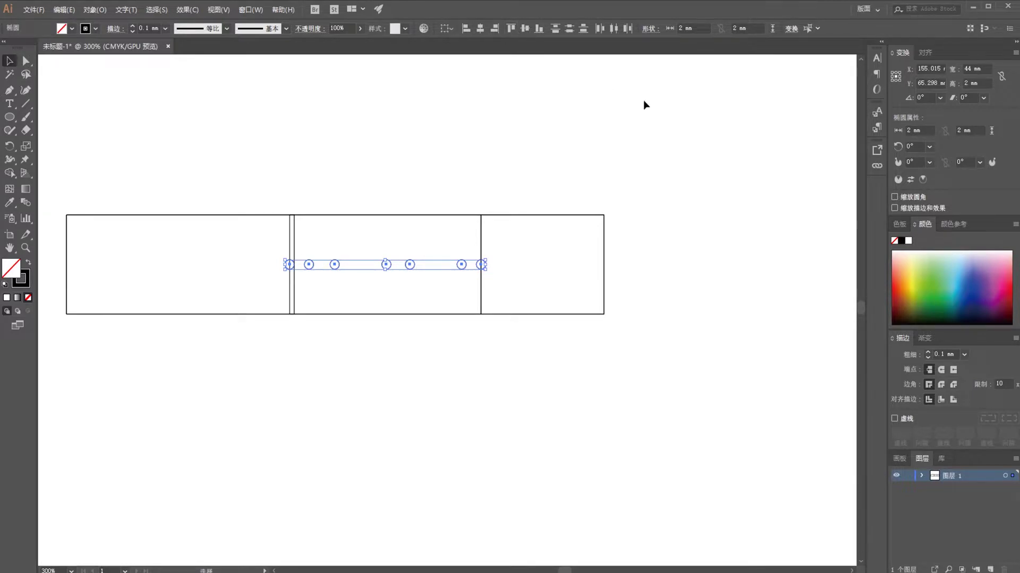
{"action": "left_click", "coordinate": [614, 28]}
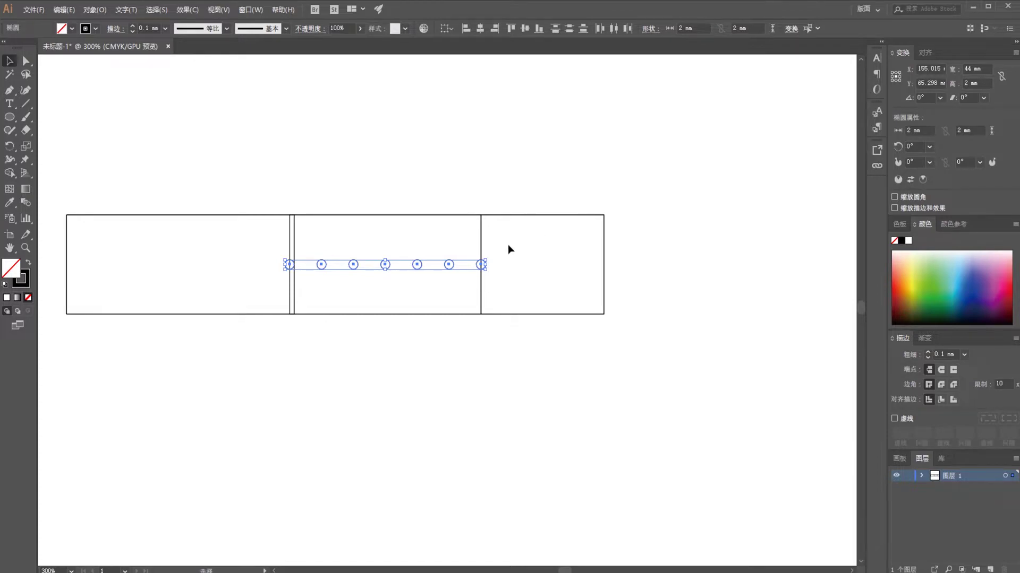
Step: Group the seven aligned circles into one object
{"action": "right_click", "coordinate": [449, 265]}
{"action": "left_click", "coordinate": [489, 332]}
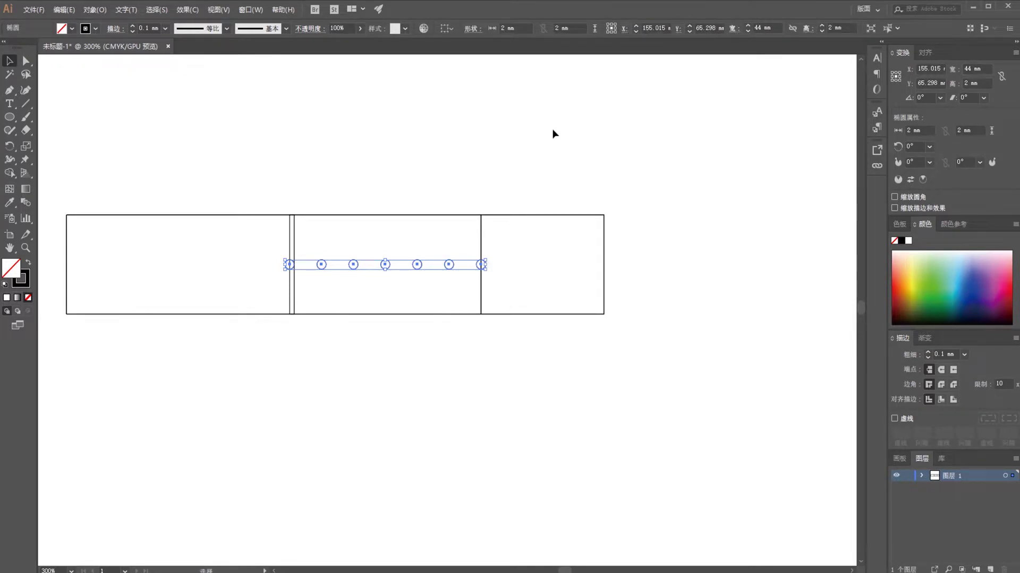
{"action": "left_click", "coordinate": [552, 139]}
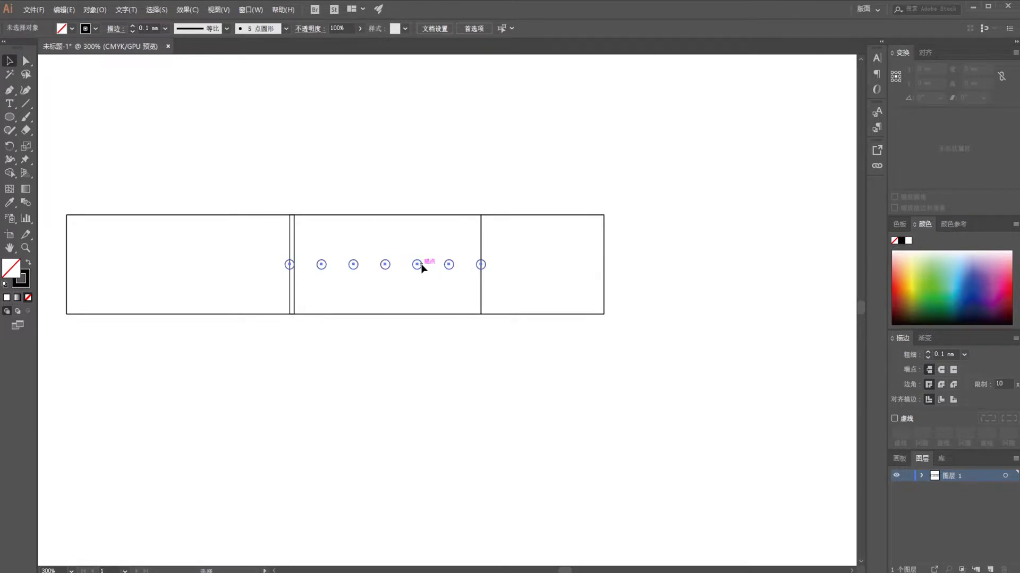
Step: Center the circle group vertically on the 42 mm rectangle above the strip and return both to the strip
{"action": "left_click_drag", "start_coordinate": [422, 268], "coordinate": [326, 120]}
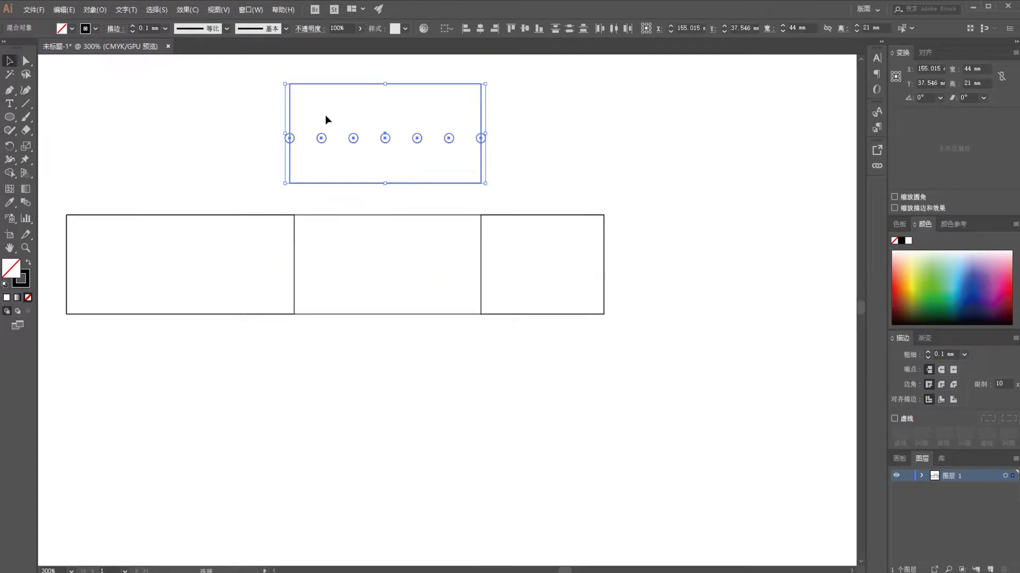
{"action": "left_click", "coordinate": [574, 28]}
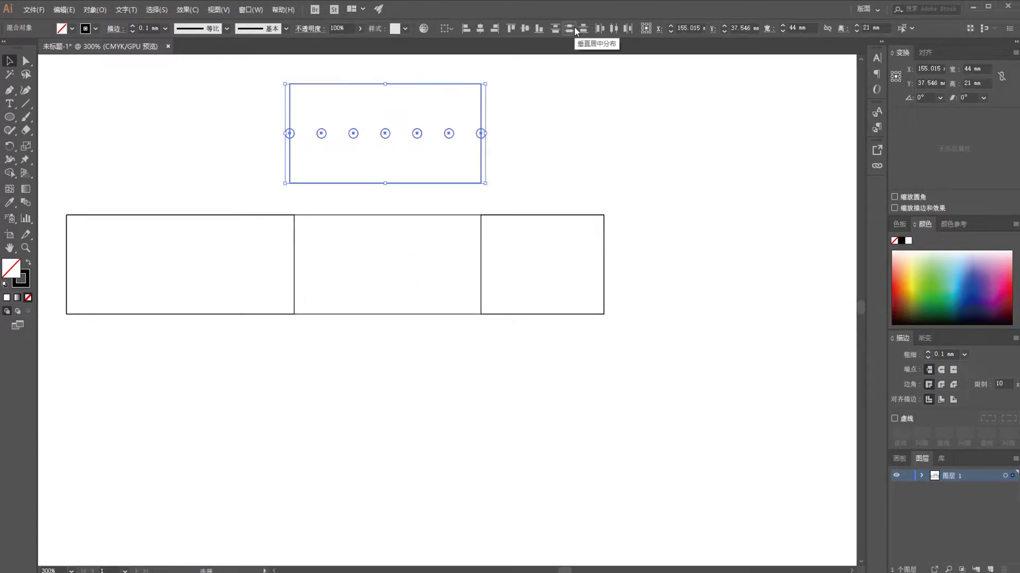
{"action": "left_click", "coordinate": [515, 128]}
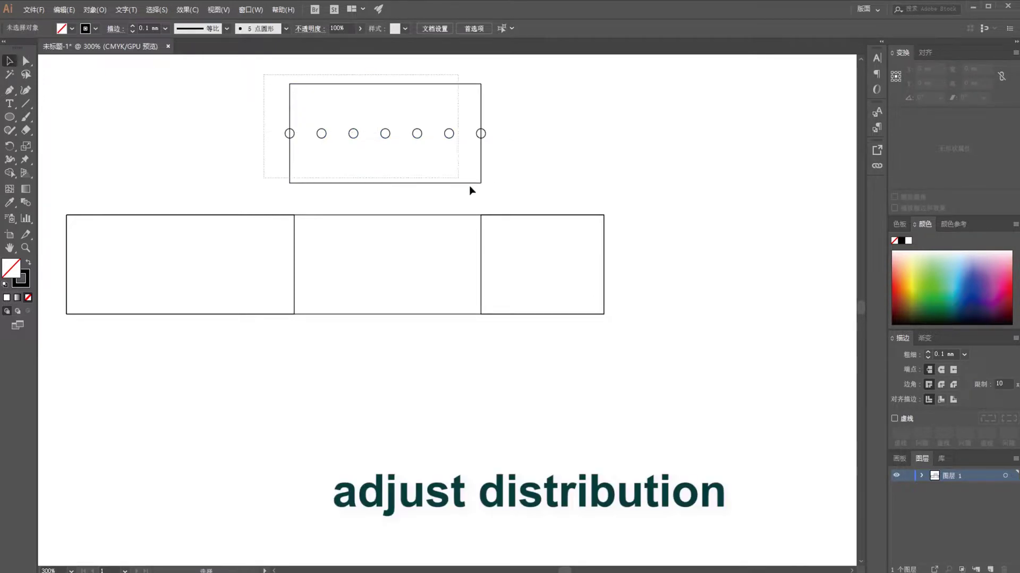
{"action": "left_click_drag", "start_coordinate": [484, 119], "coordinate": [483, 247]}
{"action": "left_click", "coordinate": [470, 355]}
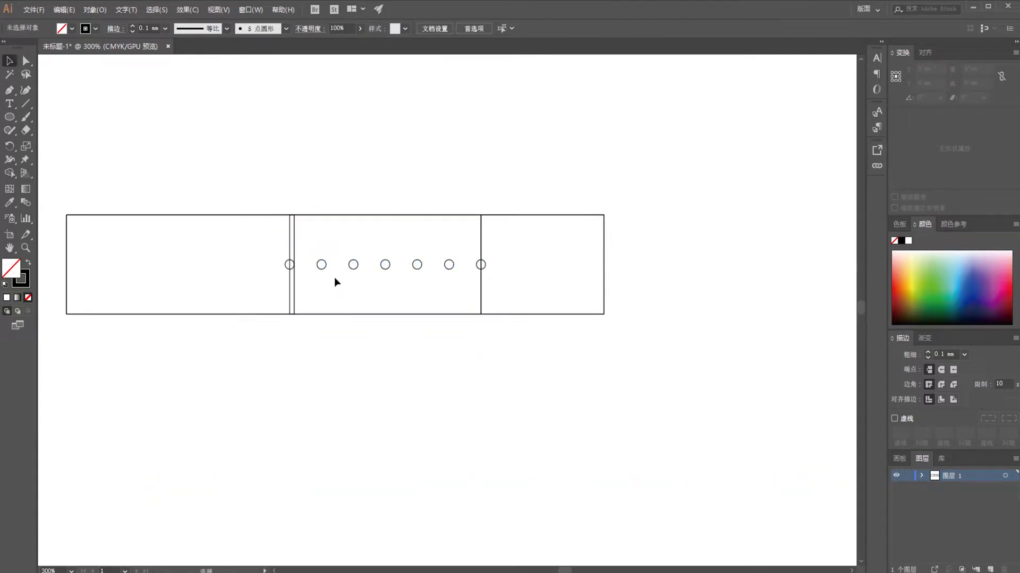
Step: Delete the auxiliary 42 mm rectangle around the circles
{"action": "left_click", "coordinate": [290, 248]}
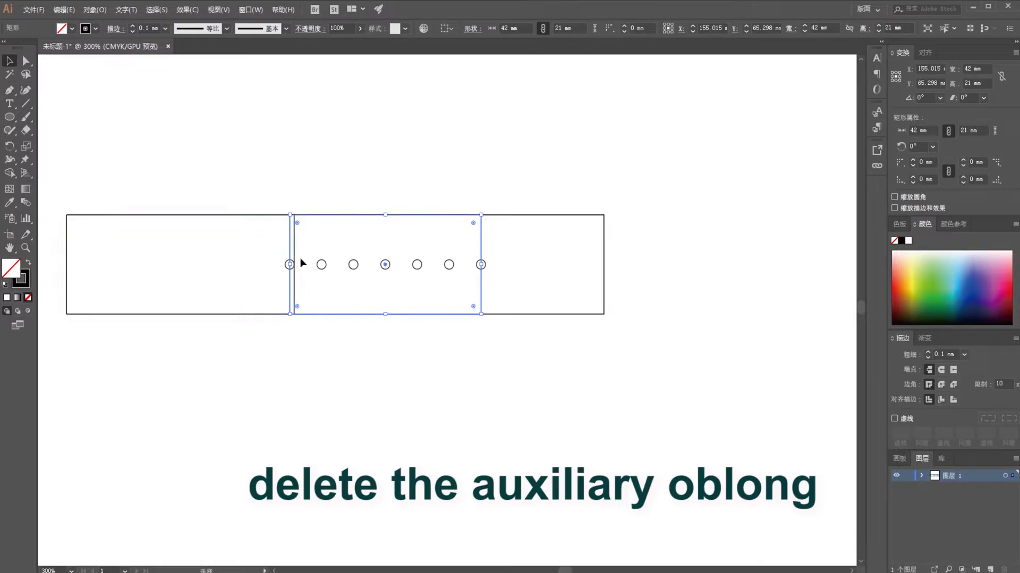
{"action": "key", "text": "Delete"}
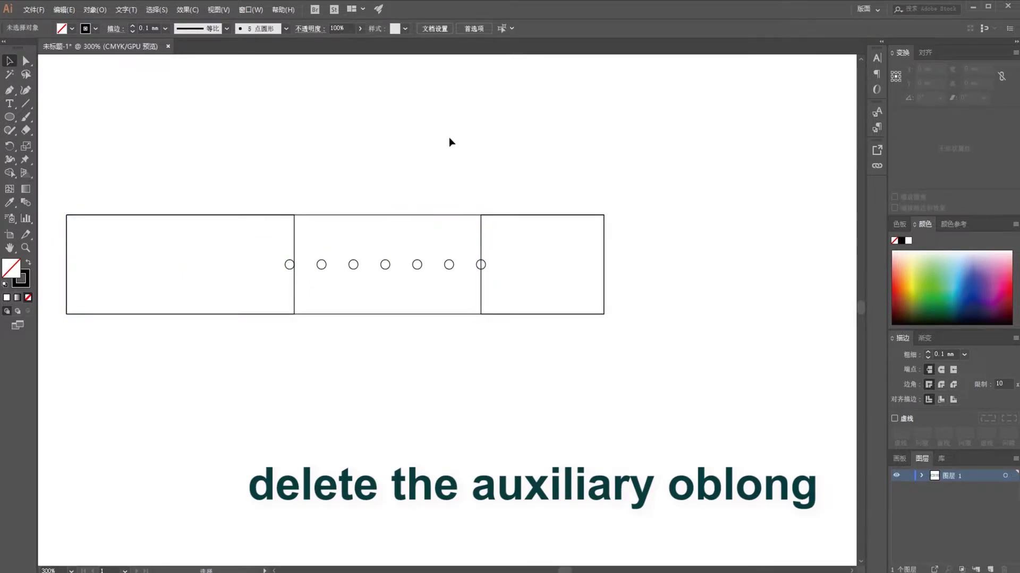
Step: Copy the 27 × 21 mm end-section rectangle above the strip and set the copy's height to 18 mm
{"action": "left_click", "coordinate": [483, 229]}
{"action": "left_click_drag", "start_coordinate": [483, 229], "coordinate": [401, 102]}
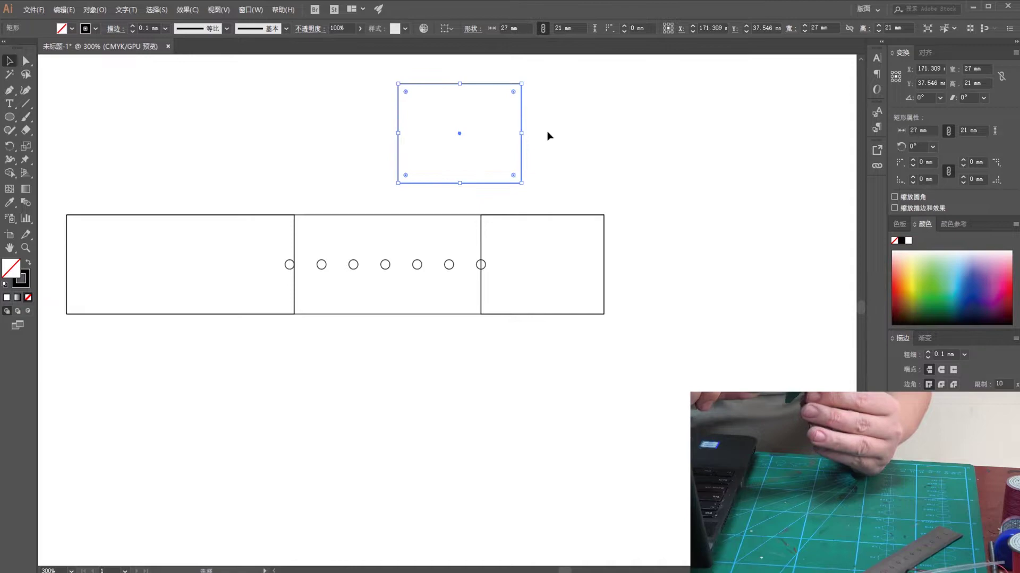
{"action": "double_click", "coordinate": [970, 83]}
{"action": "type", "text": "18"}
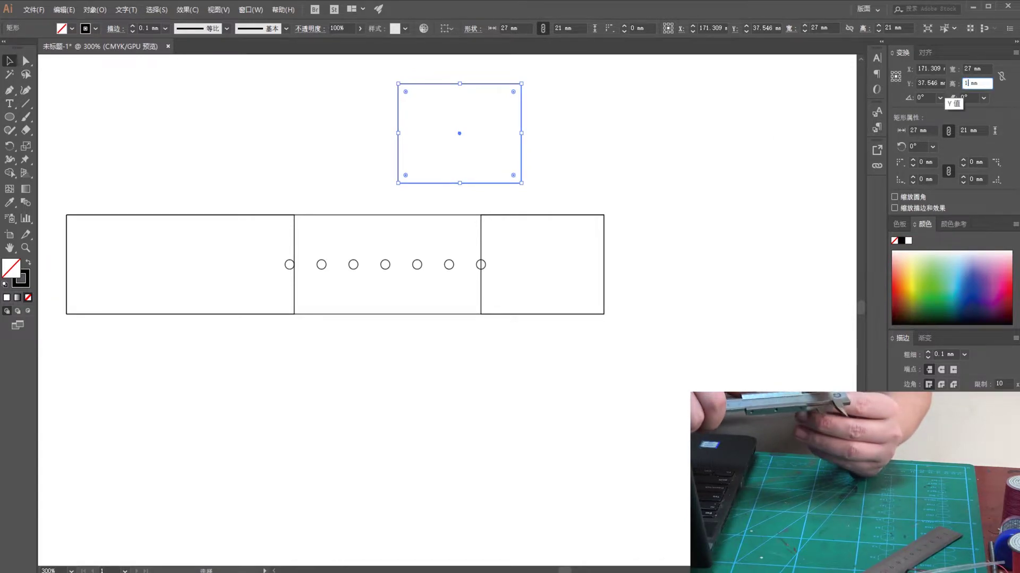
{"action": "left_click", "coordinate": [728, 186]}
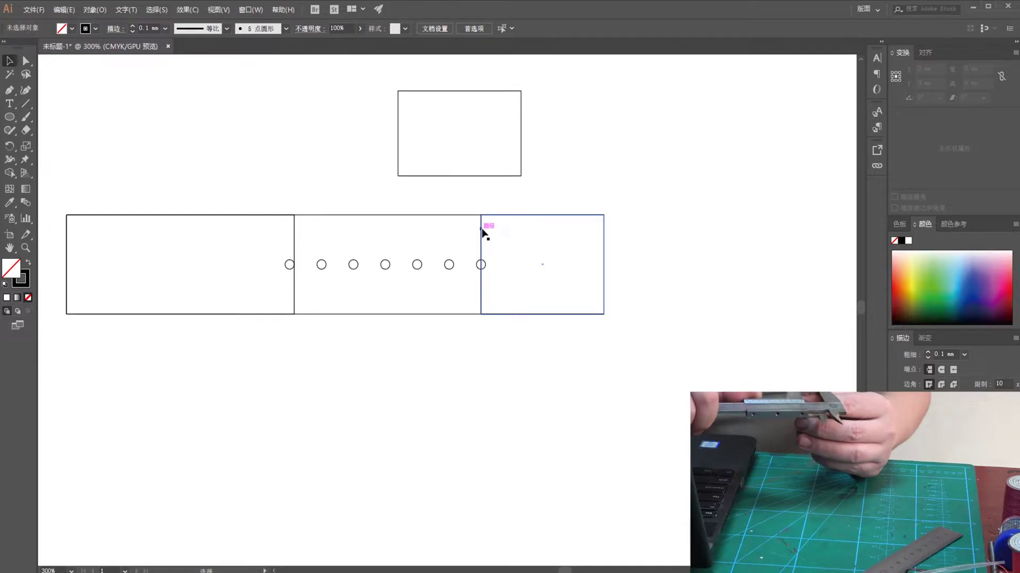
Step: Bring the 27 × 21 mm rectangle together with the 18 mm high one and return both, centered, to the strip's end section
{"action": "left_click_drag", "start_coordinate": [482, 230], "coordinate": [531, 140]}
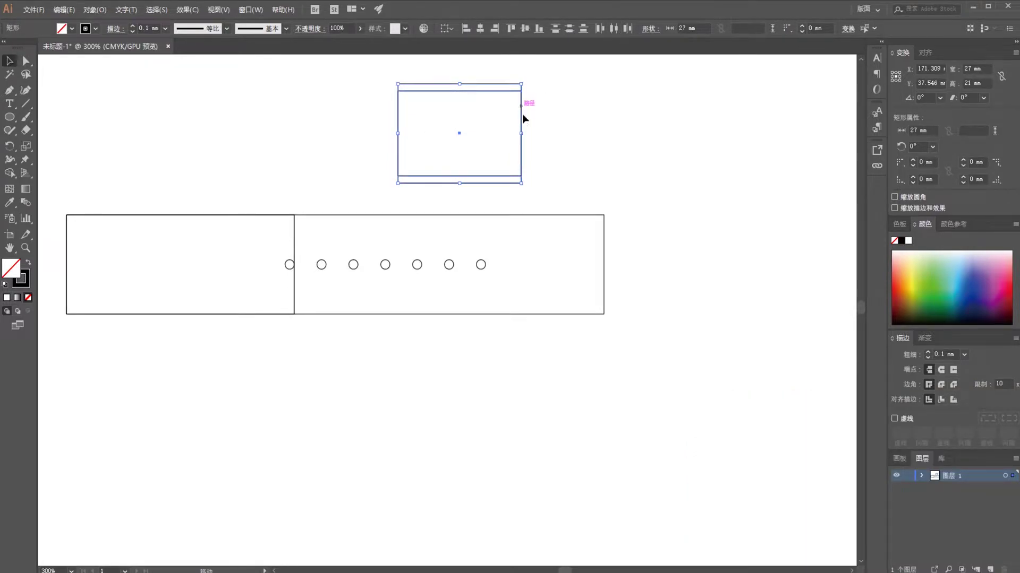
{"action": "left_click_drag", "start_coordinate": [522, 113], "coordinate": [604, 236]}
{"action": "left_click", "coordinate": [654, 231]}
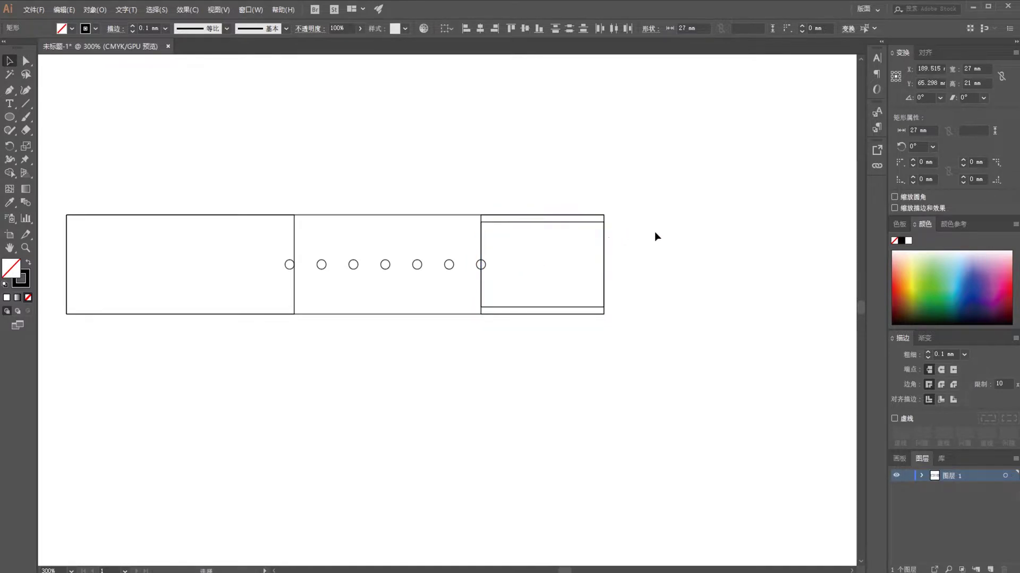
Step: Stretch the 18 mm high rectangle to the edge of the strip's first section and delete the 27 × 21 mm rectangle
{"action": "left_click", "coordinate": [537, 222]}
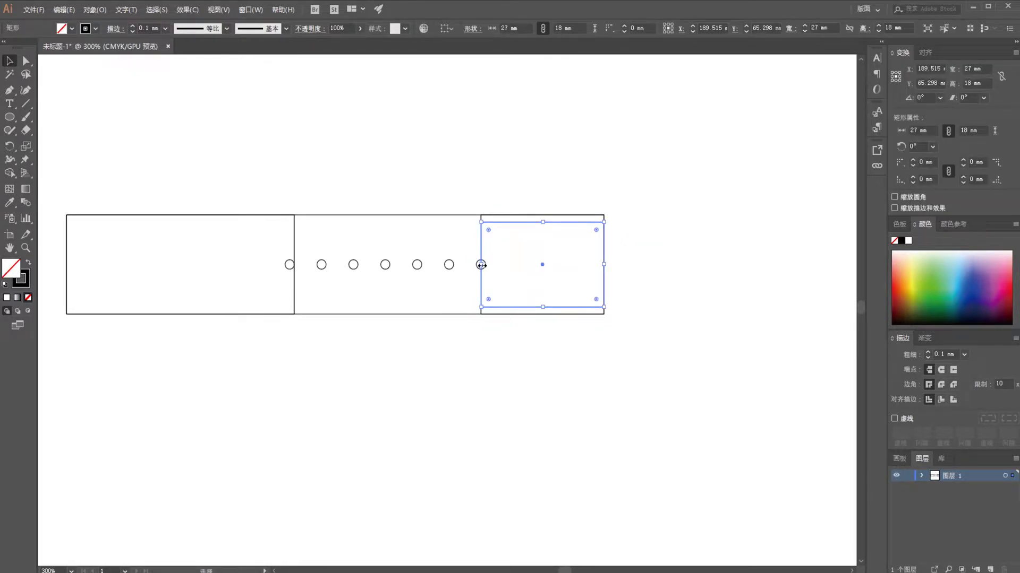
{"action": "left_click_drag", "start_coordinate": [481, 264], "coordinate": [295, 264]}
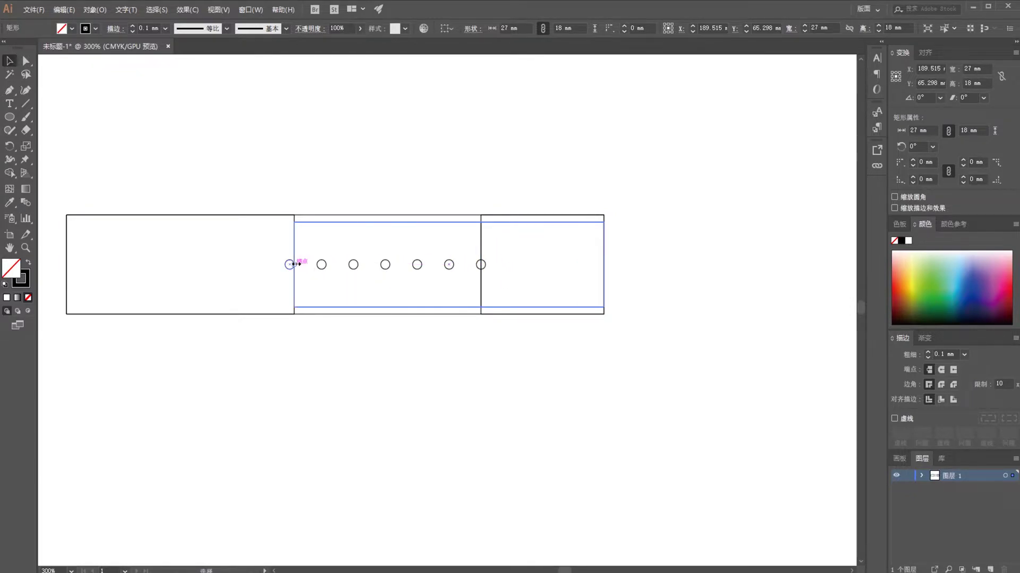
{"action": "left_click", "coordinate": [692, 193]}
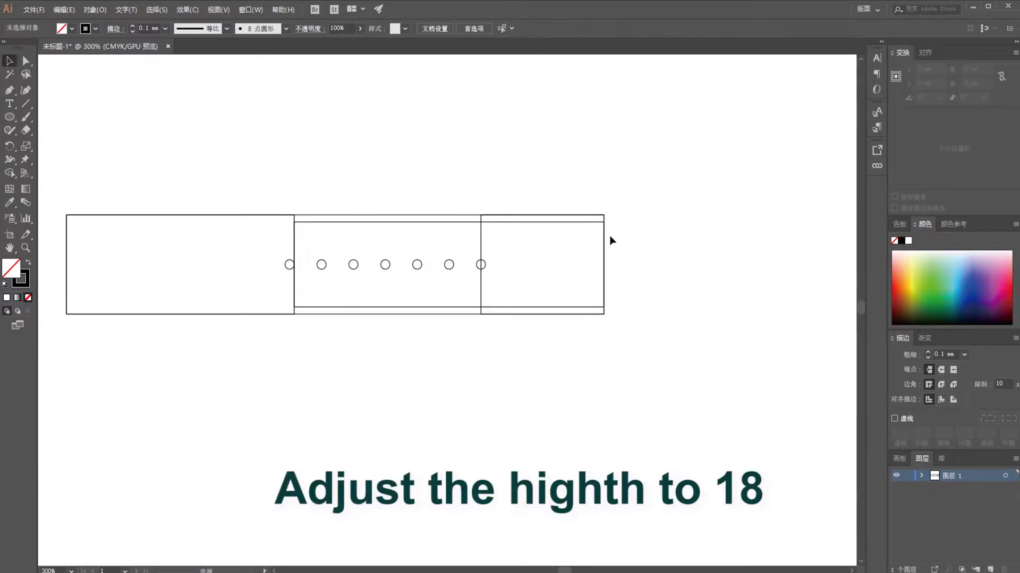
{"action": "left_click", "coordinate": [484, 216]}
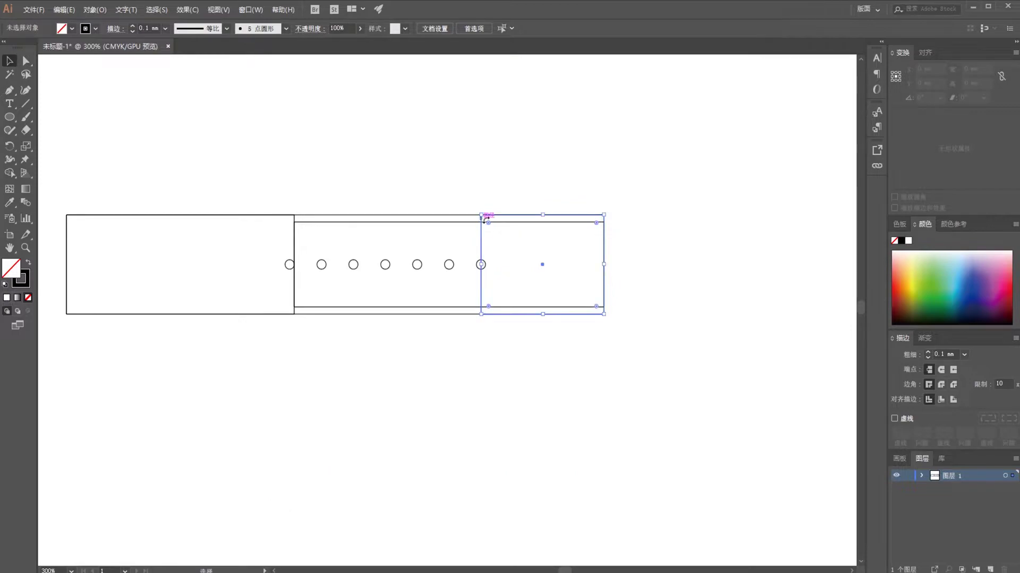
{"action": "left_click", "coordinate": [660, 121]}
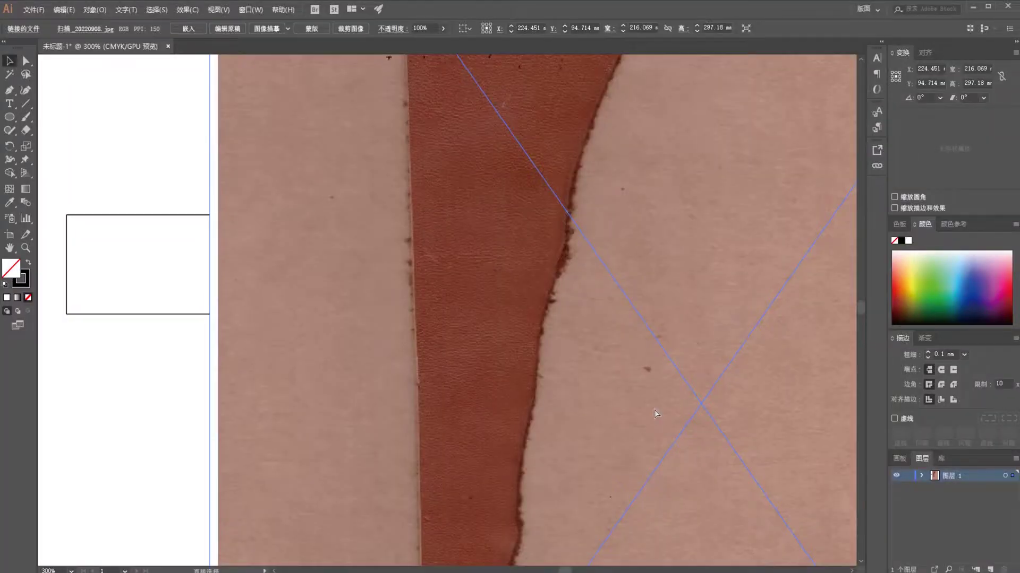
Step: Move the placed leather scan off the strip drawing and rotate it 90°
{"action": "key", "text": "ctrl+minus"}
{"action": "key", "text": "ctrl+minus"}
{"action": "key", "text": "ctrl+minus"}
{"action": "key", "text": "ctrl+minus"}
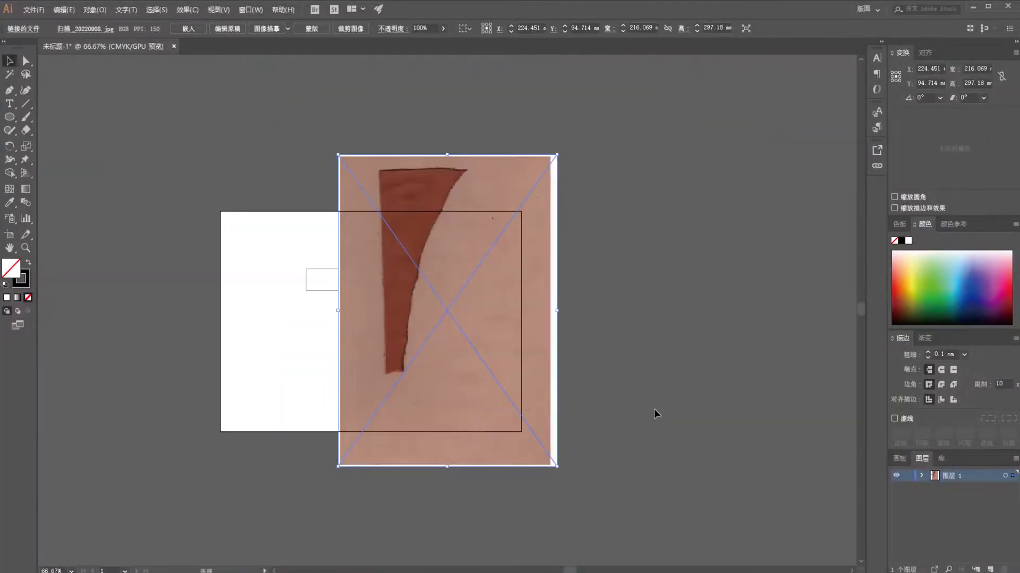
{"action": "left_click_drag", "start_coordinate": [471, 234], "coordinate": [595, 348]}
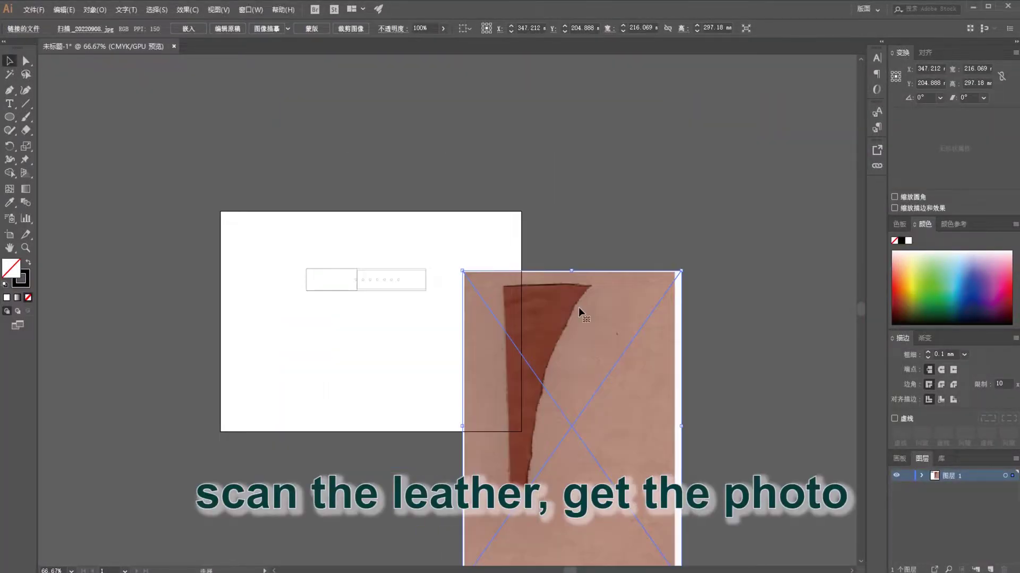
{"action": "left_click", "coordinate": [103, 15]}
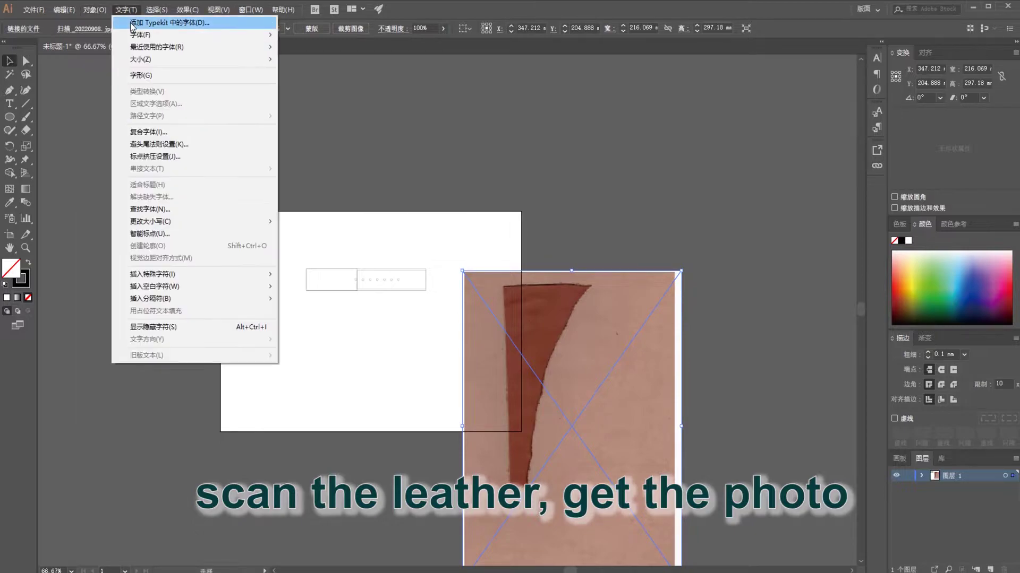
{"action": "mouse_move", "coordinate": [190, 24]}
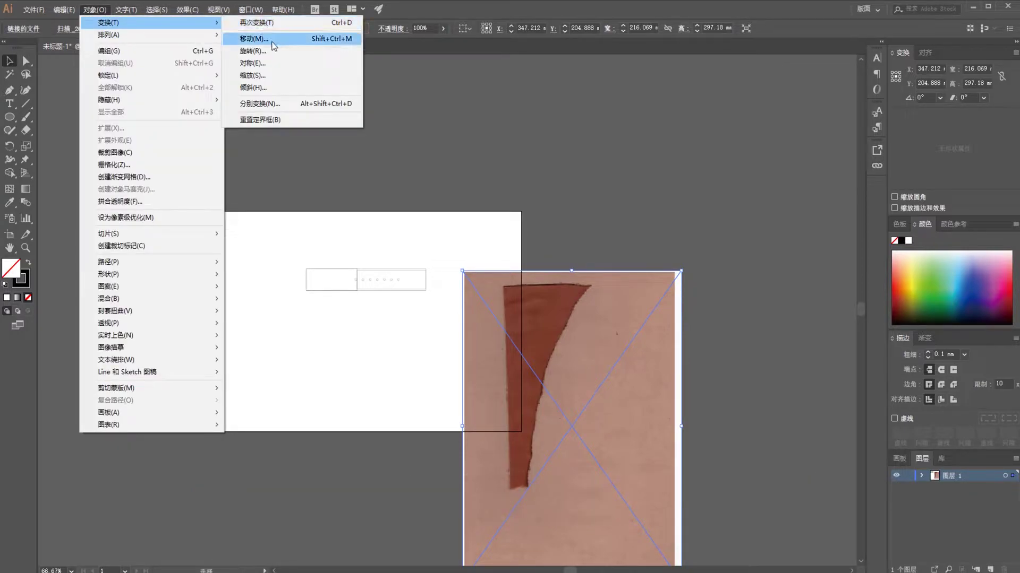
{"action": "left_click", "coordinate": [273, 51]}
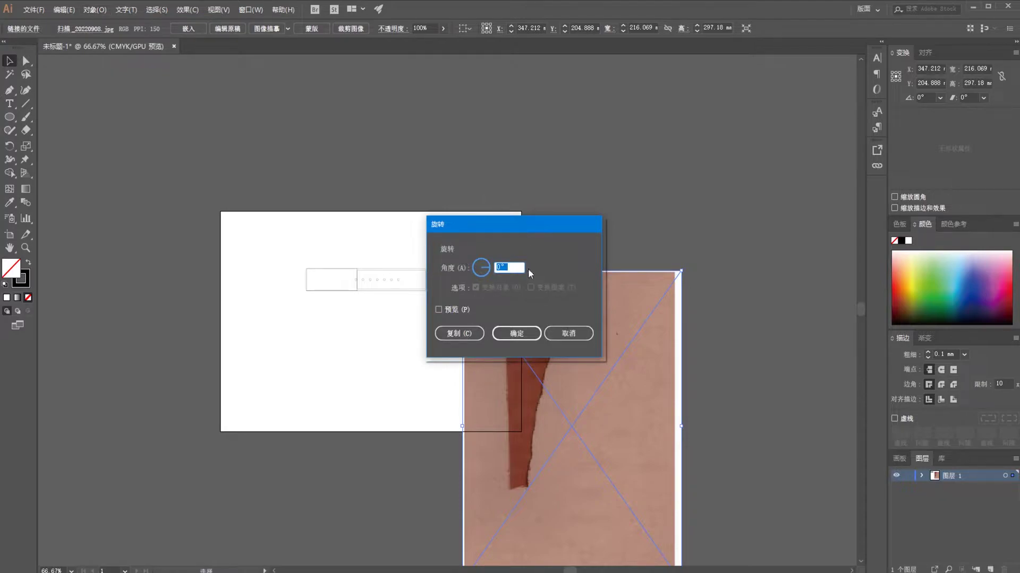
{"action": "left_click", "coordinate": [516, 333]}
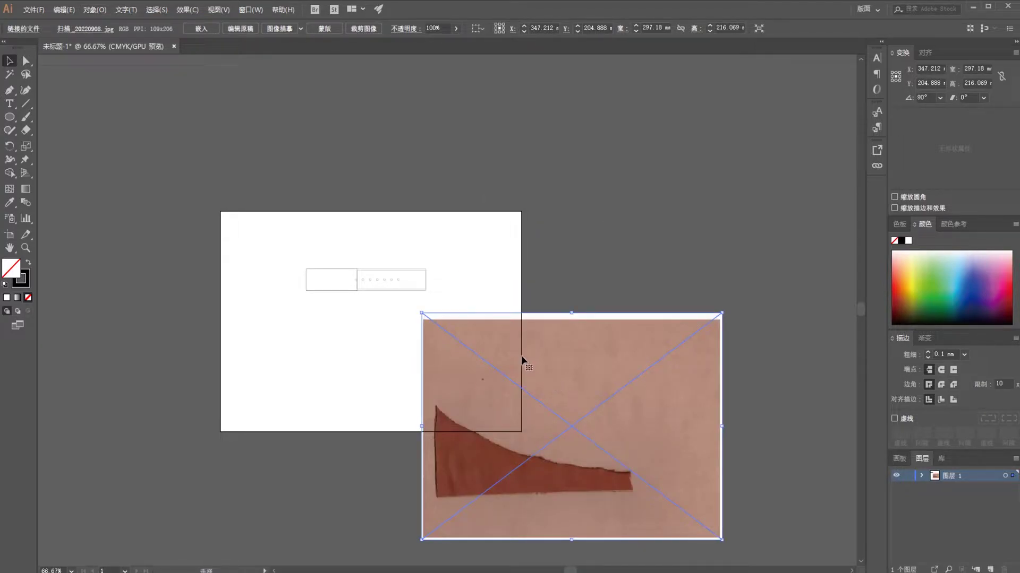
Step: Reposition the rotated leather scan beside the end of the strip, level with the drawing
{"action": "left_click_drag", "start_coordinate": [522, 359], "coordinate": [528, 155]}
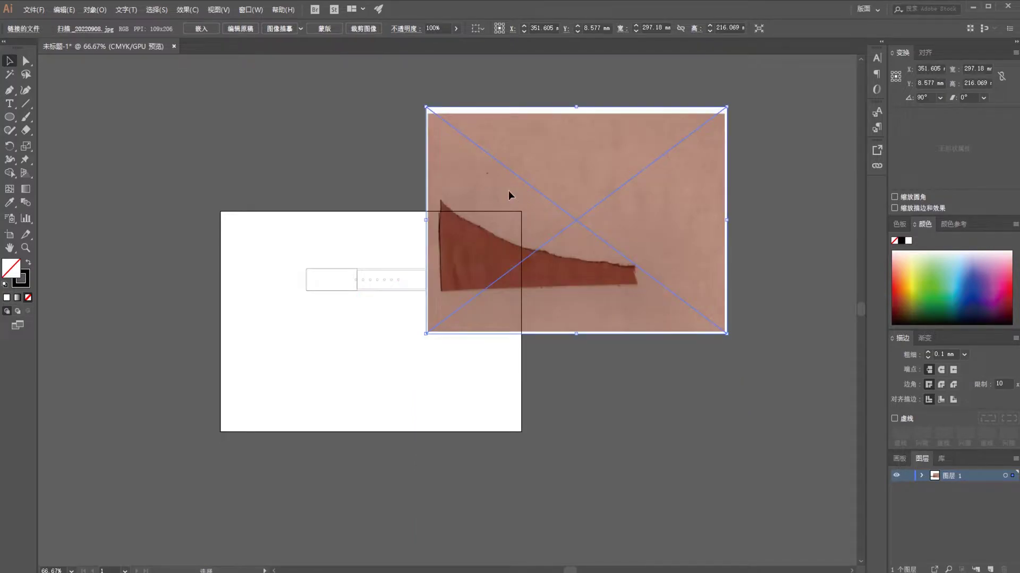
{"action": "left_click_drag", "start_coordinate": [508, 196], "coordinate": [518, 194]}
{"action": "left_click", "coordinate": [502, 362]}
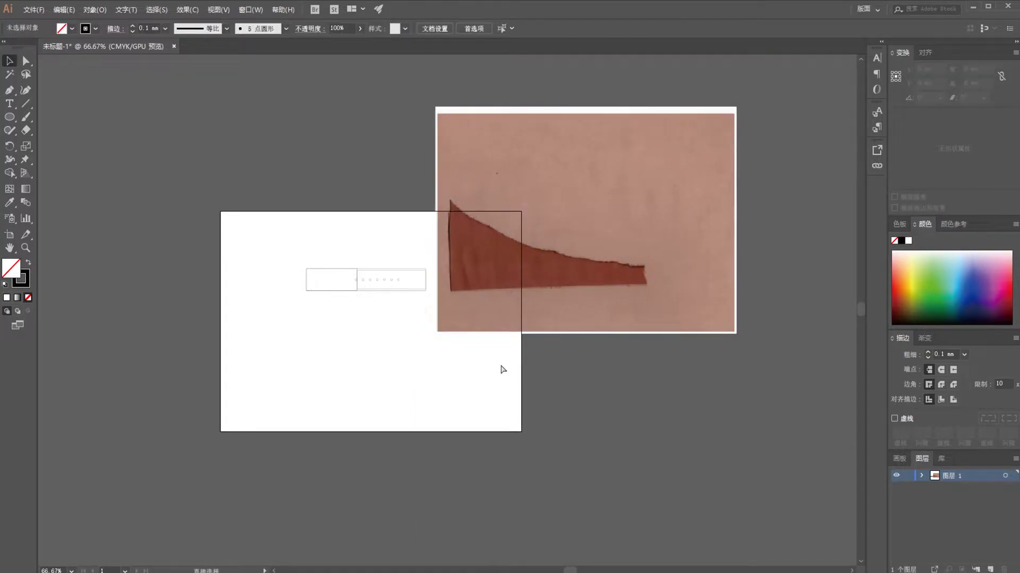
{"action": "key", "text": "ctrl+="}
{"action": "key", "text": "ctrl+="}
{"action": "key", "text": "ctrl+="}
{"action": "key", "text": "ctrl+="}
{"action": "scroll", "coordinate": [500, 297], "scroll_direction": "up", "scroll_amount": 5}
{"action": "left_click_drag", "start_coordinate": [551, 246], "coordinate": [487, 342]}
Step: Lock the leather scan in place
{"action": "left_click", "coordinate": [94, 10]}
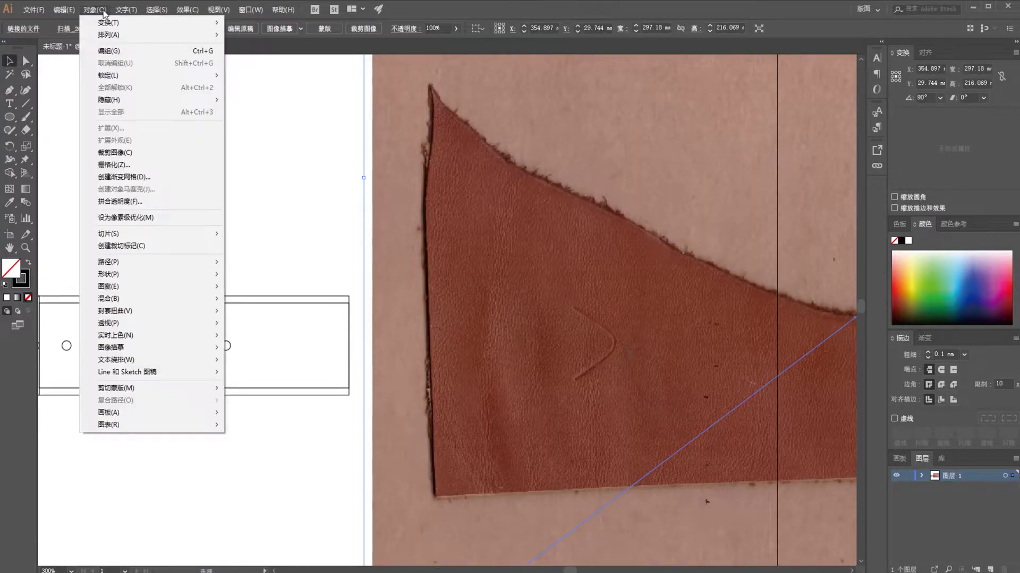
{"action": "mouse_move", "coordinate": [202, 75]}
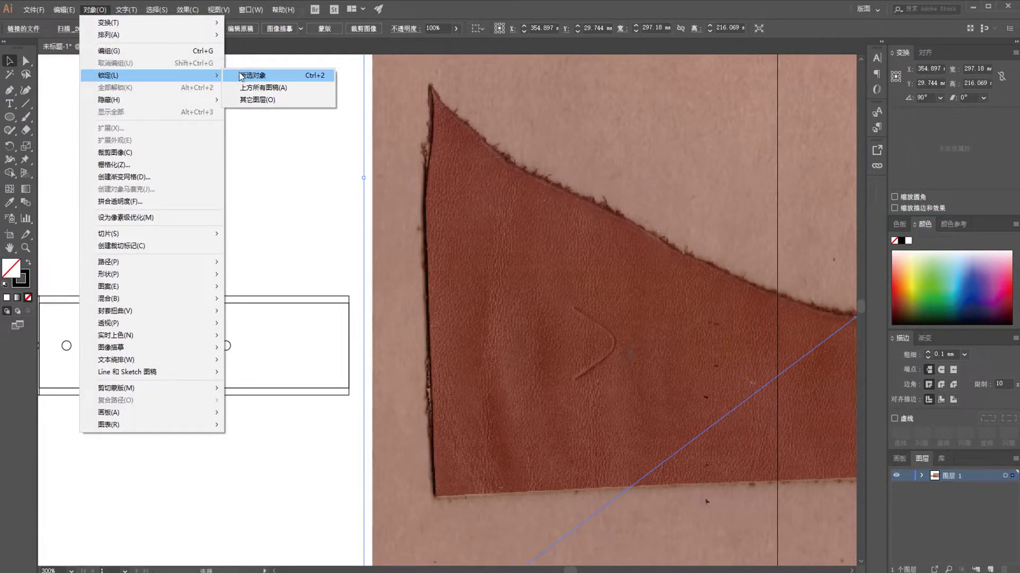
{"action": "left_click", "coordinate": [274, 77]}
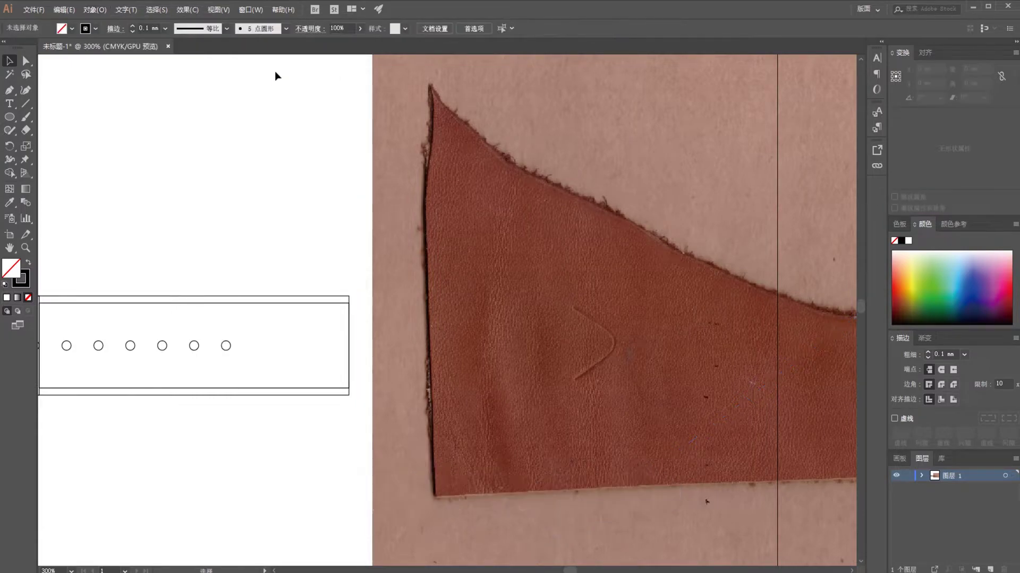
Step: Trace the V-shaped mark with a rounded tip on the leather scan with the Pen tool, from its upper to its lower end
{"action": "key", "text": "p"}
{"action": "scroll", "coordinate": [589, 291], "scroll_direction": "up", "scroll_amount": 5}
{"action": "left_click", "coordinate": [408, 162]}
{"action": "left_click", "coordinate": [508, 231]}
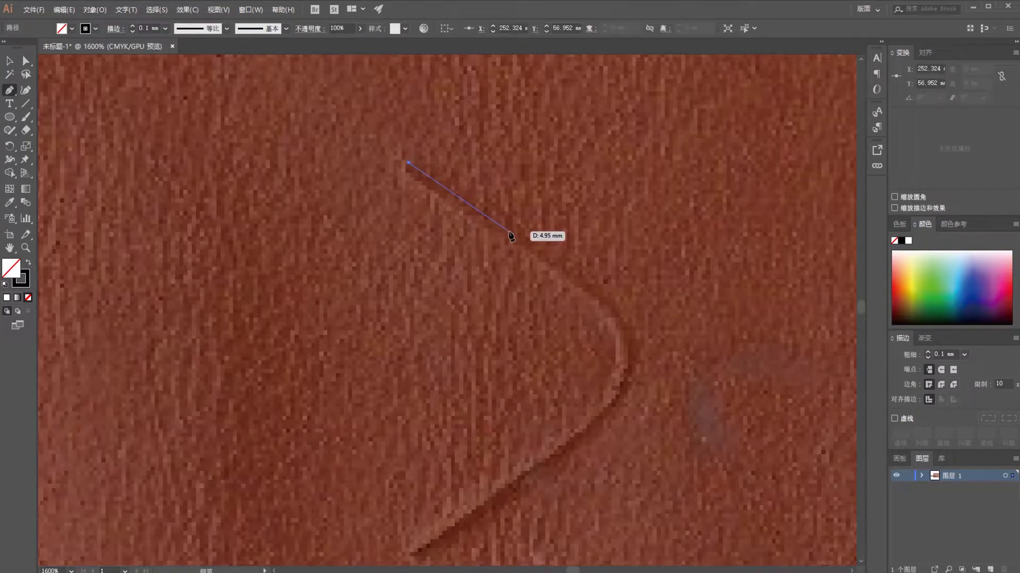
{"action": "left_click", "coordinate": [585, 287]}
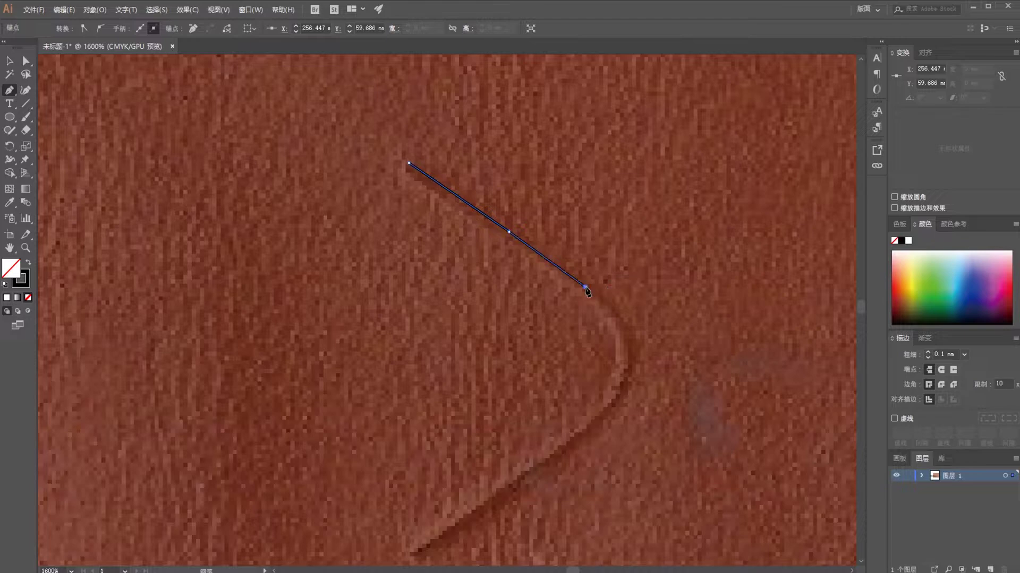
{"action": "left_click", "coordinate": [601, 300]}
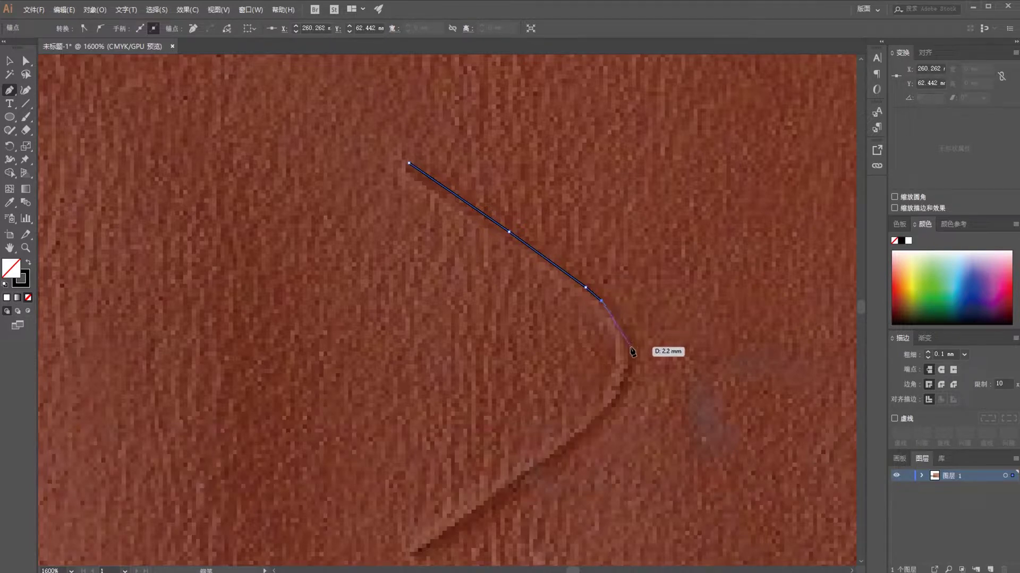
{"action": "left_click_drag", "start_coordinate": [630, 351], "coordinate": [613, 399]}
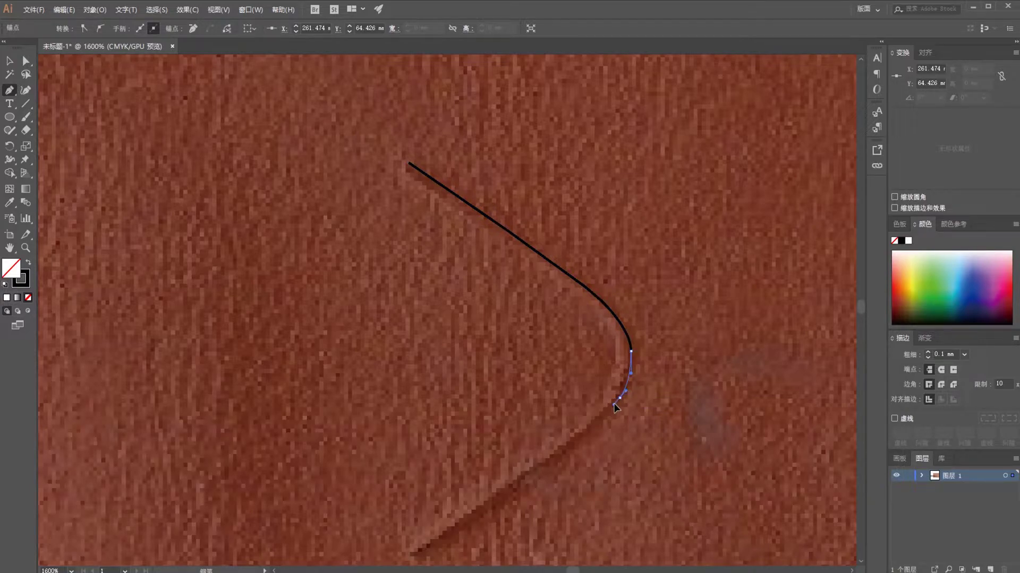
{"action": "left_click_drag", "start_coordinate": [614, 406], "coordinate": [420, 533]}
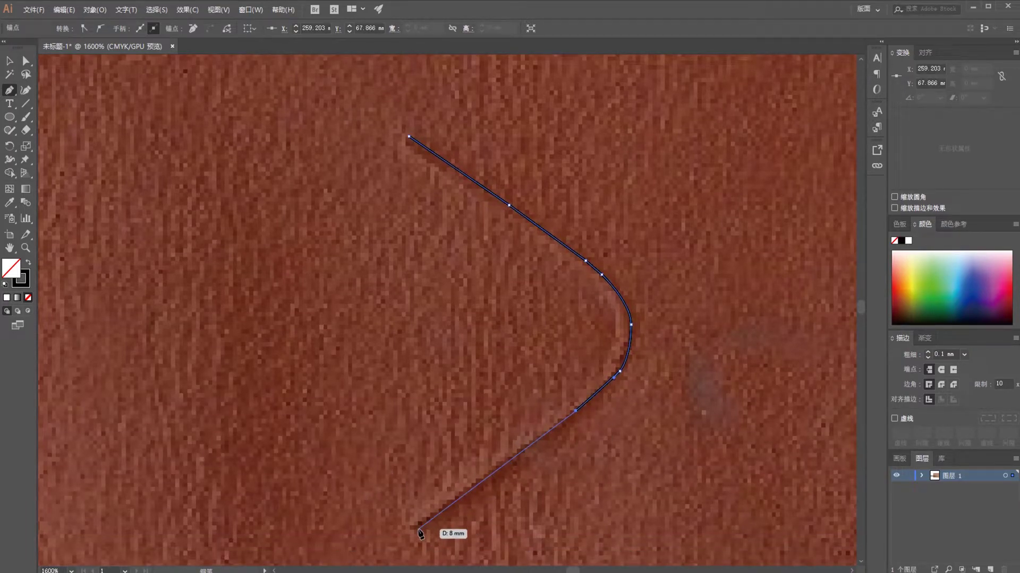
{"action": "left_click", "coordinate": [419, 530]}
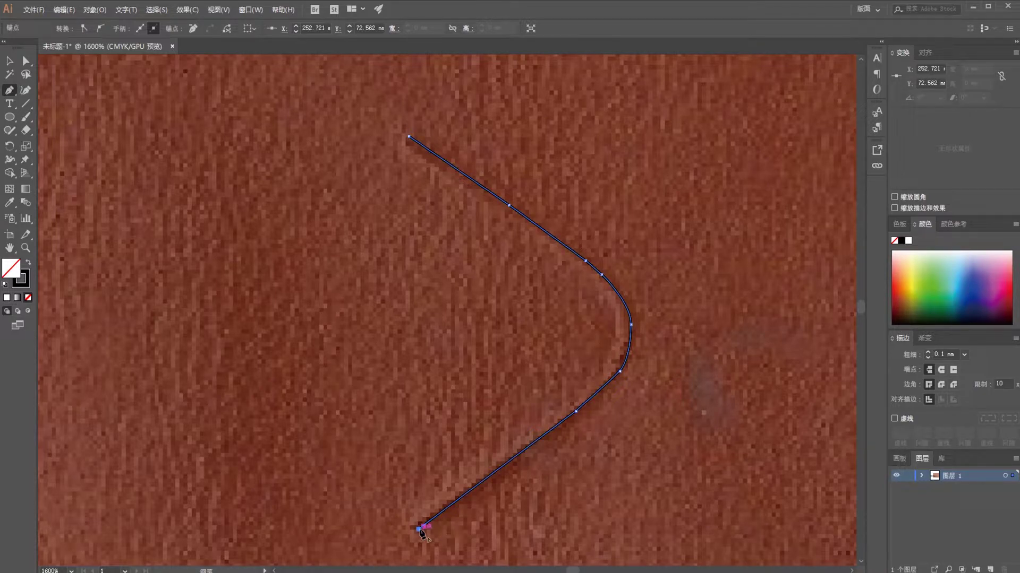
Step: Move the traced tip curve off the leather scan to the strip's end, with its rounded tip touching the outline's end edge
{"action": "left_click", "coordinate": [9, 61]}
{"action": "key", "text": "ctrl+minus"}
{"action": "key", "text": "ctrl+minus"}
{"action": "key", "text": "ctrl+minus"}
{"action": "key", "text": "ctrl+minus"}
{"action": "left_click_drag", "start_coordinate": [472, 295], "coordinate": [117, 307]}
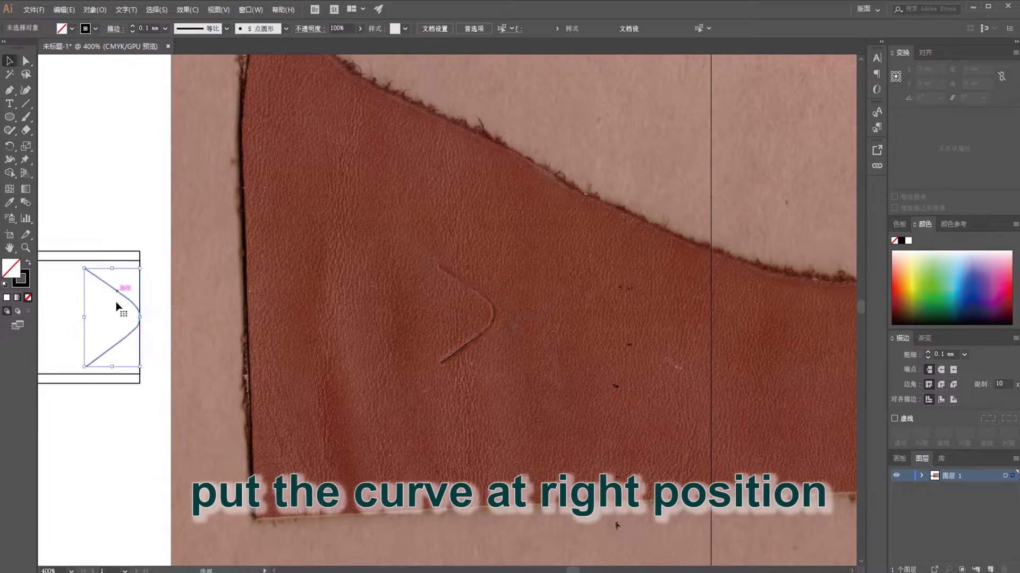
{"action": "left_click", "coordinate": [171, 357]}
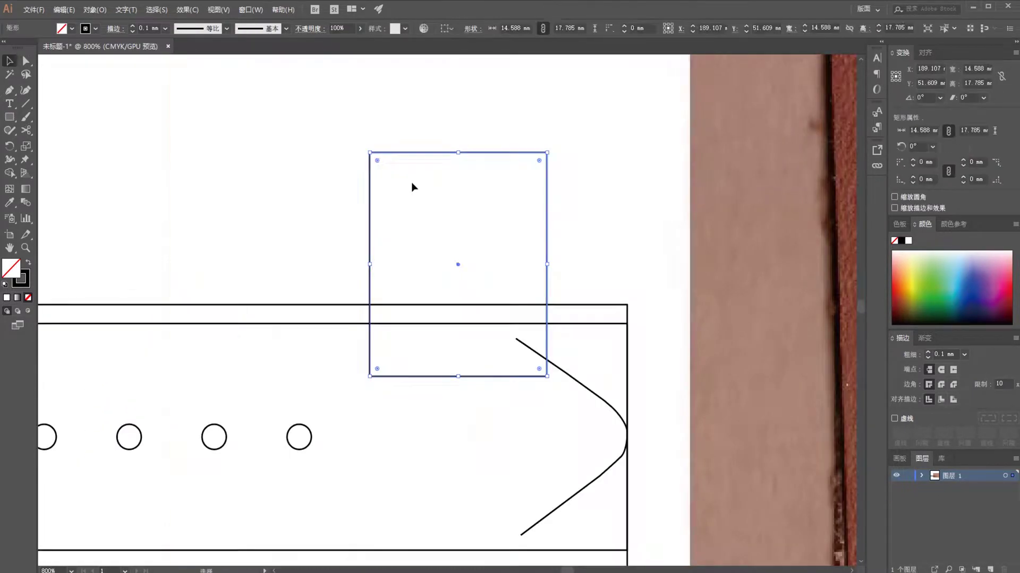
Step: Set the helper rectangle's width to 13 mm and align it with the strip's end edge around the tip curve
{"action": "scroll", "coordinate": [453, 203], "scroll_direction": "up", "scroll_amount": 3}
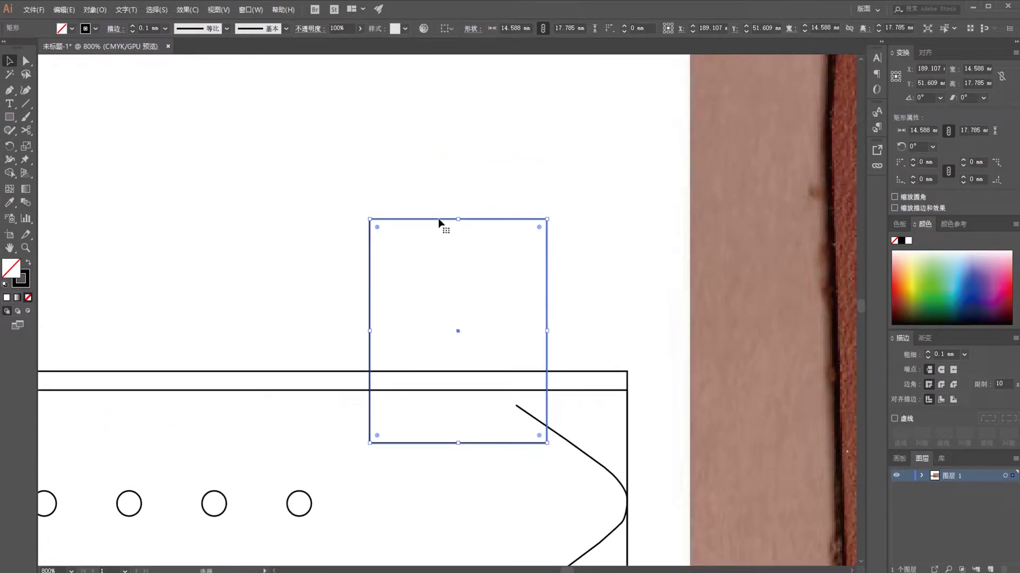
{"action": "left_click_drag", "start_coordinate": [438, 222], "coordinate": [431, 90]}
{"action": "left_click", "coordinate": [473, 171]}
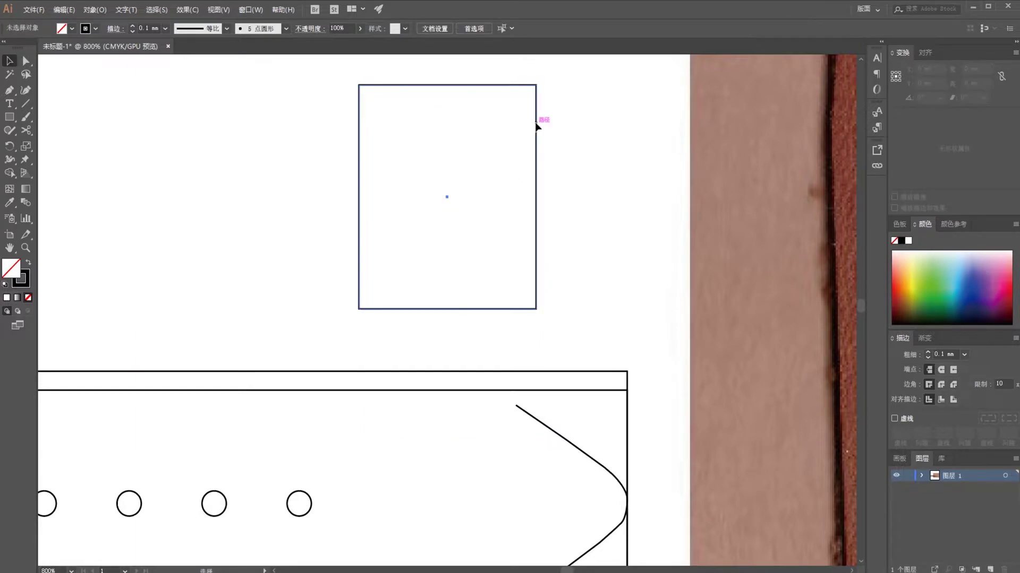
{"action": "left_click", "coordinate": [536, 126]}
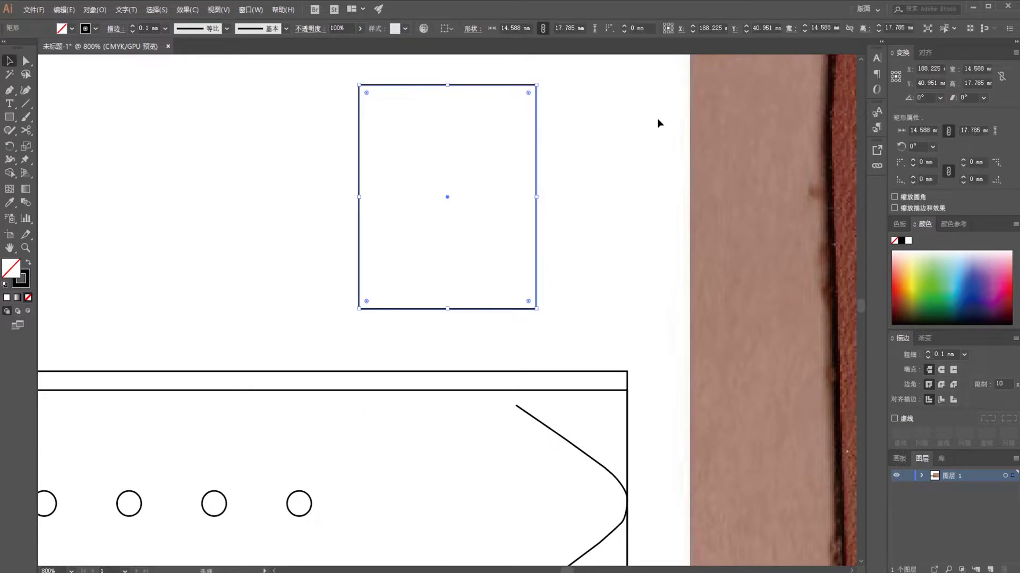
{"action": "left_click", "coordinate": [987, 68]}
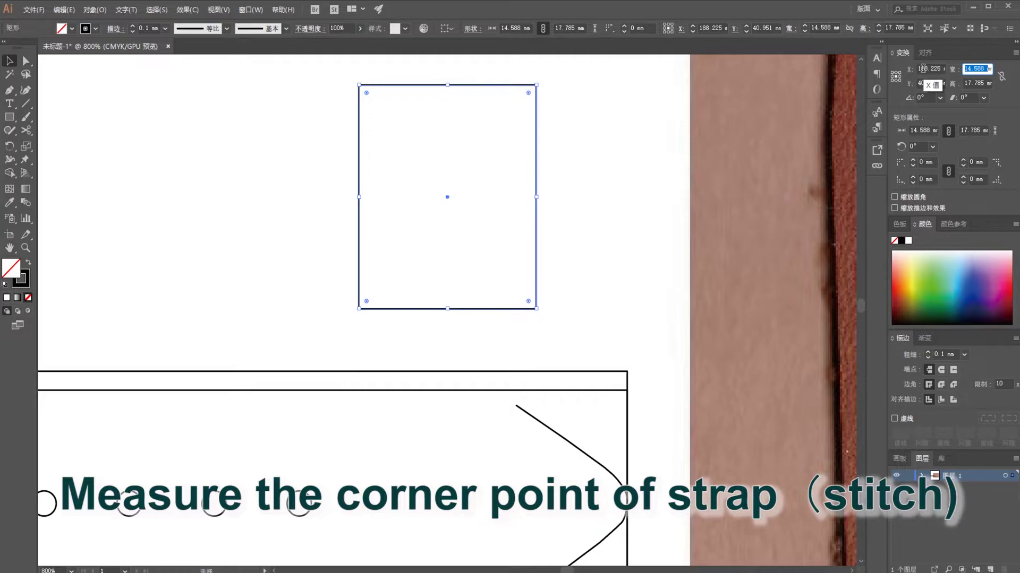
{"action": "type", "text": "13"}
{"action": "left_click", "coordinate": [653, 174]}
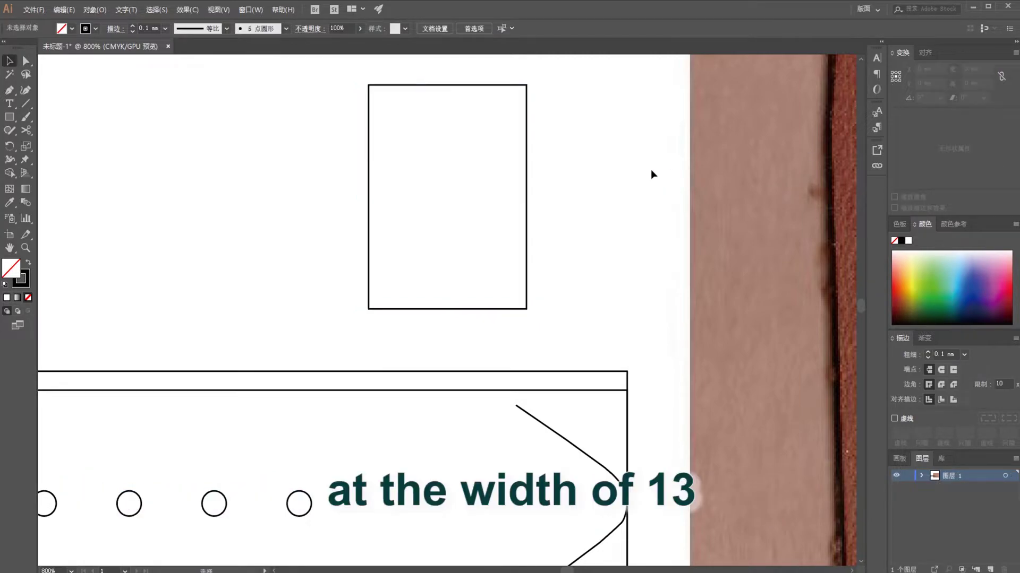
{"action": "scroll", "coordinate": [552, 167], "scroll_direction": "down", "scroll_amount": 5}
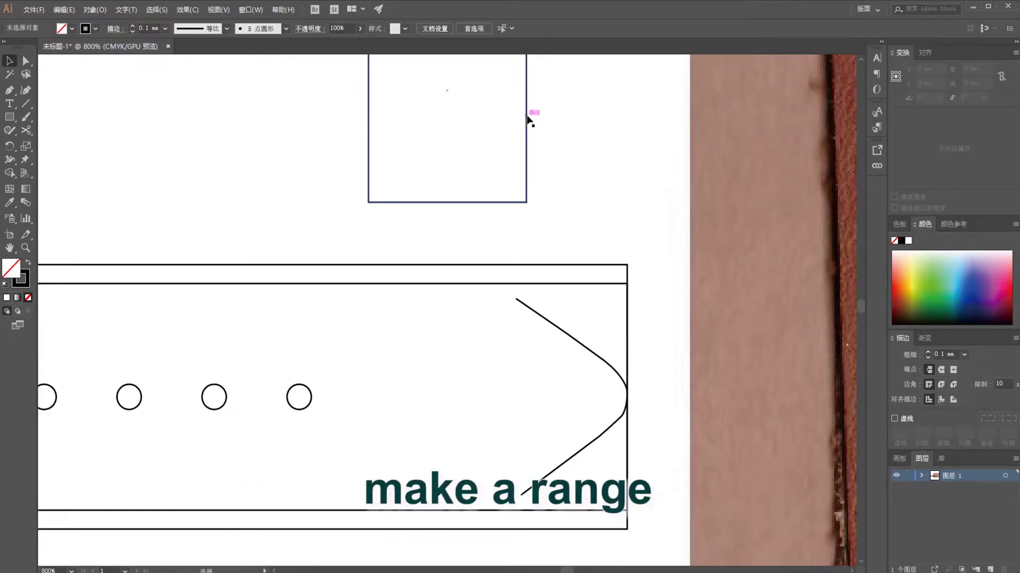
{"action": "left_click_drag", "start_coordinate": [529, 121], "coordinate": [629, 423]}
Step: Join the upper inner line to the upper end of the tip curve with a smooth Pen tool curve
{"action": "key", "text": "p"}
{"action": "scroll", "coordinate": [589, 349], "scroll_direction": "up", "scroll_amount": 3}
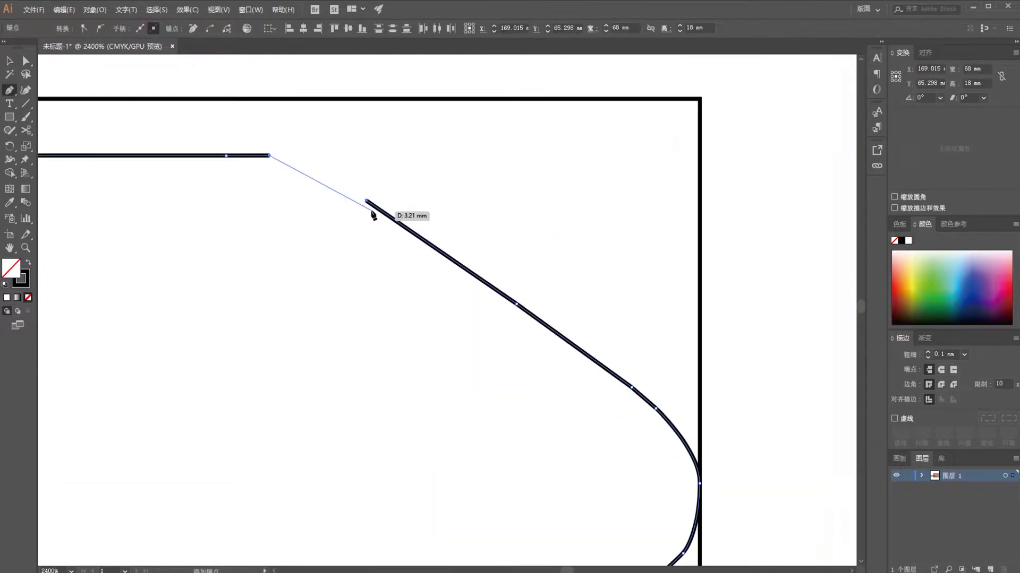
{"action": "left_click_drag", "start_coordinate": [367, 201], "coordinate": [445, 250]}
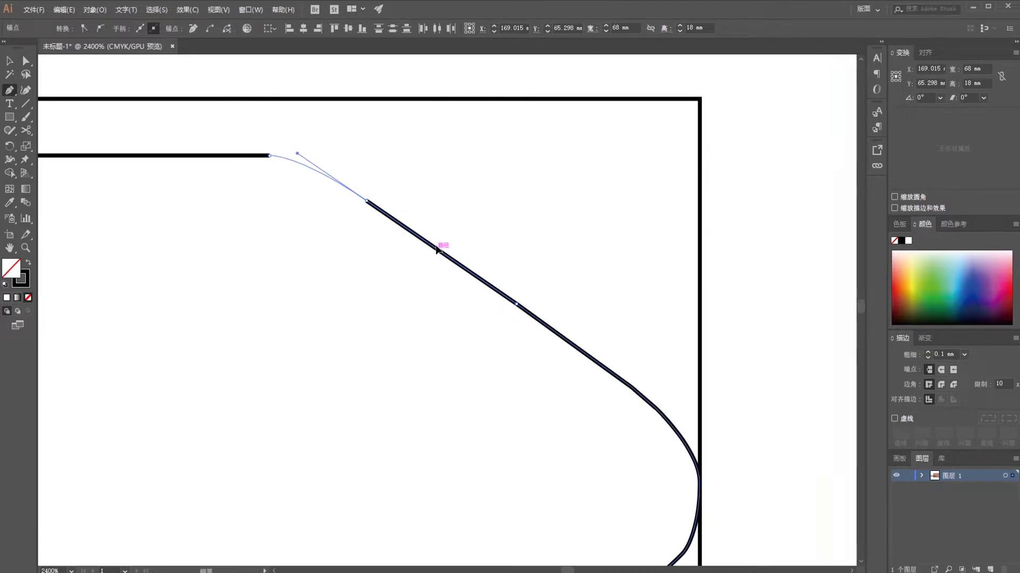
{"action": "left_click_drag", "start_coordinate": [437, 250], "coordinate": [444, 246]}
Step: Delete the vertical line that closes the inner outline near the first hole
{"action": "left_click", "coordinate": [10, 61]}
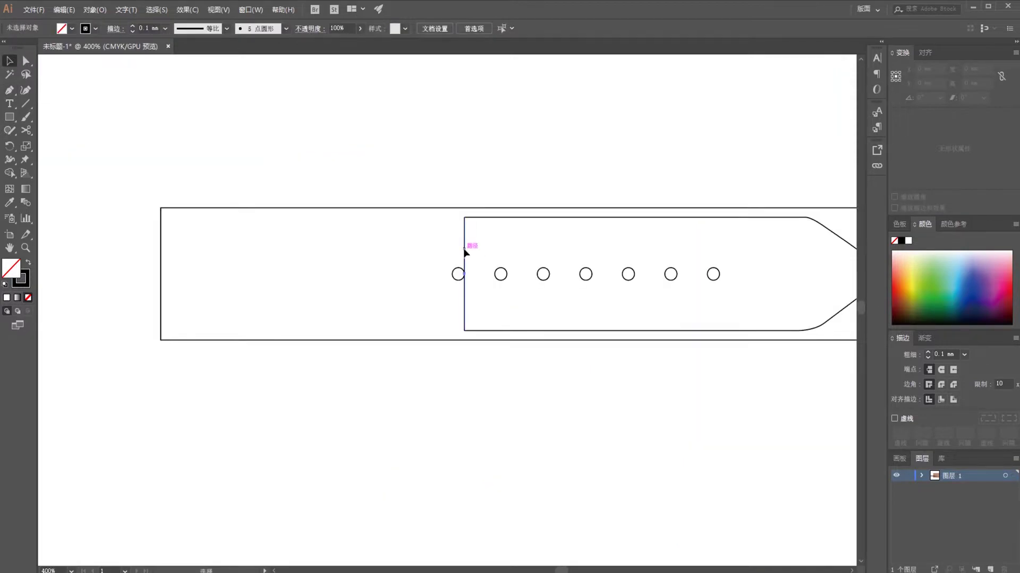
{"action": "left_click_drag", "start_coordinate": [464, 250], "coordinate": [393, 276]}
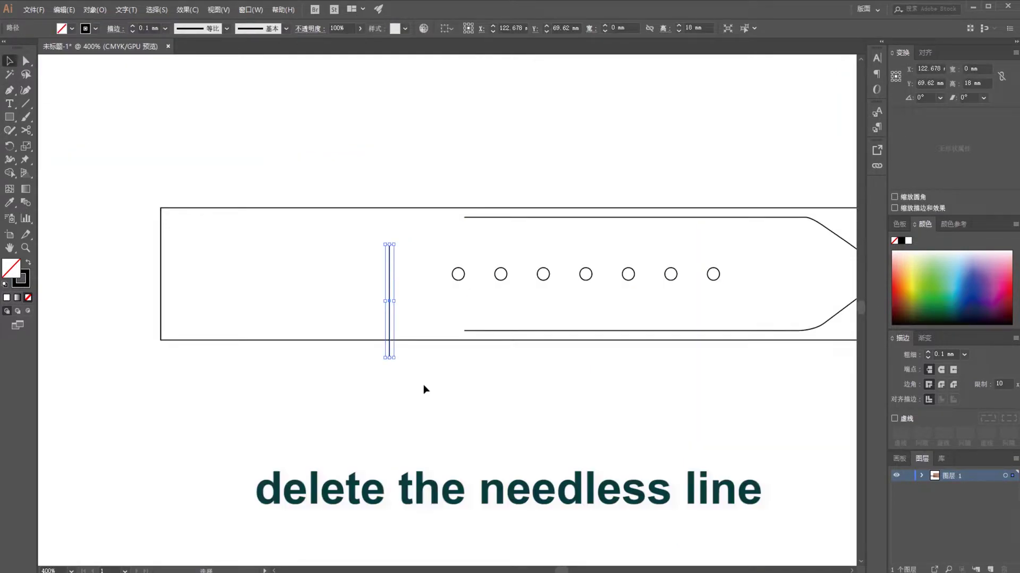
{"action": "key", "text": "Delete"}
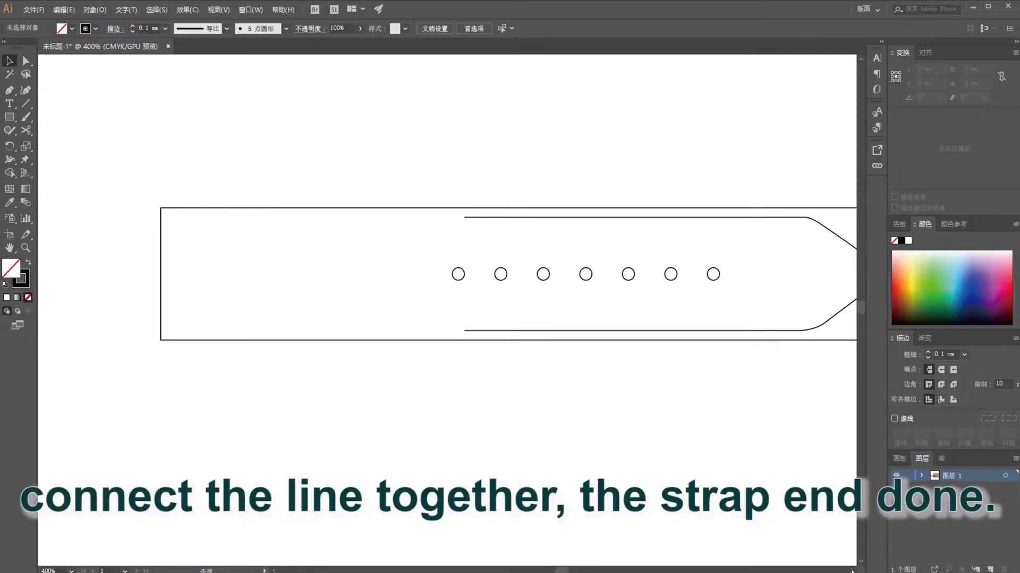
Step: Connect the upper end of the strap's wide end line to the upper inner line with a gentle Pen tool curve
{"action": "left_click", "coordinate": [9, 92]}
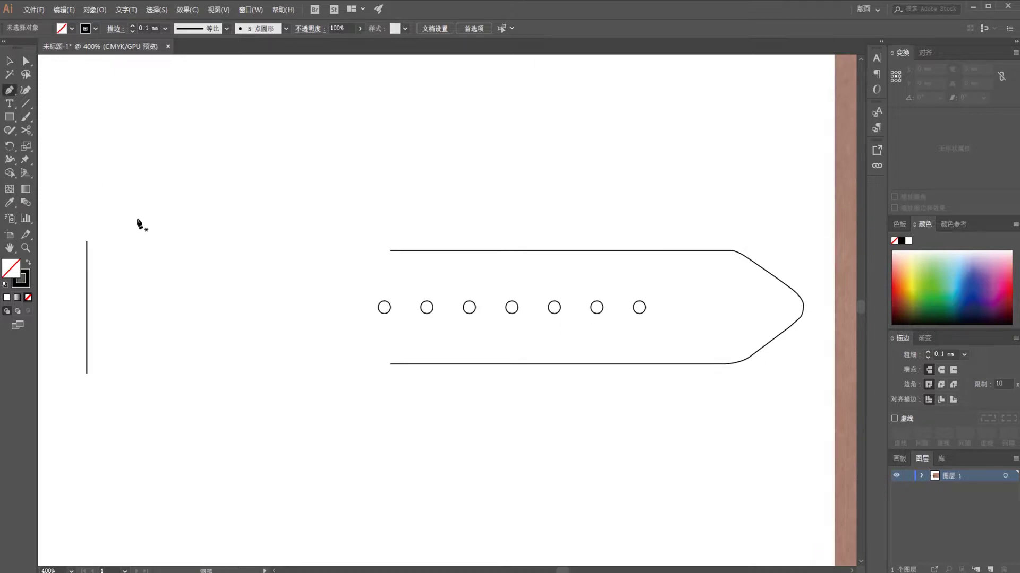
{"action": "left_click", "coordinate": [87, 241]}
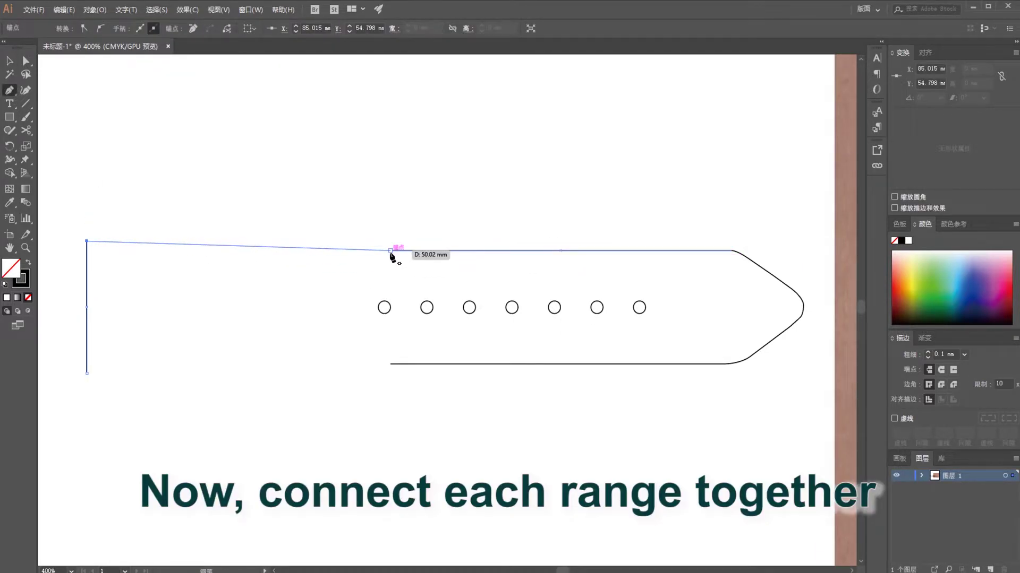
{"action": "left_click_drag", "start_coordinate": [391, 251], "coordinate": [514, 256]}
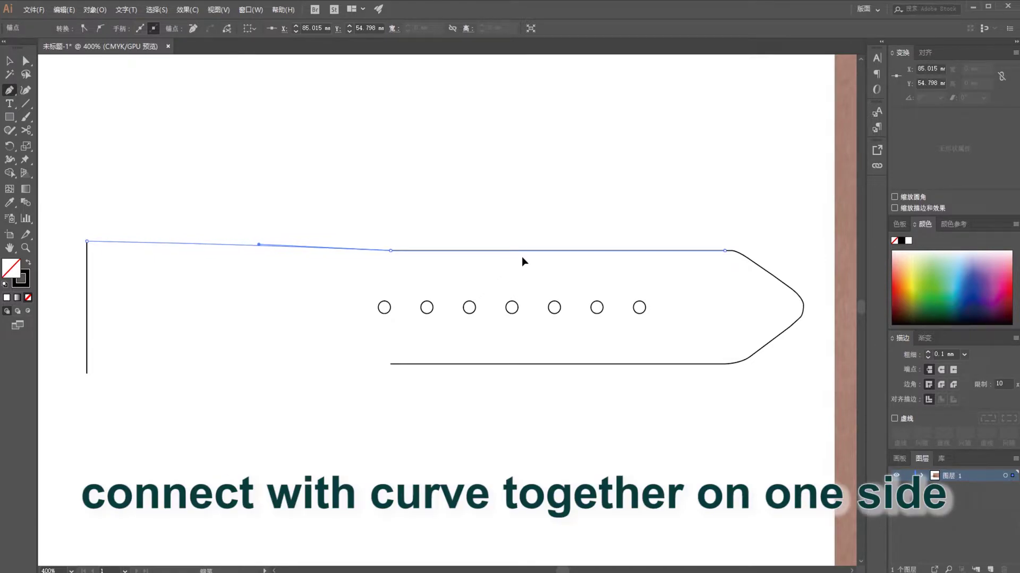
{"action": "left_click_drag", "start_coordinate": [522, 257], "coordinate": [522, 256]}
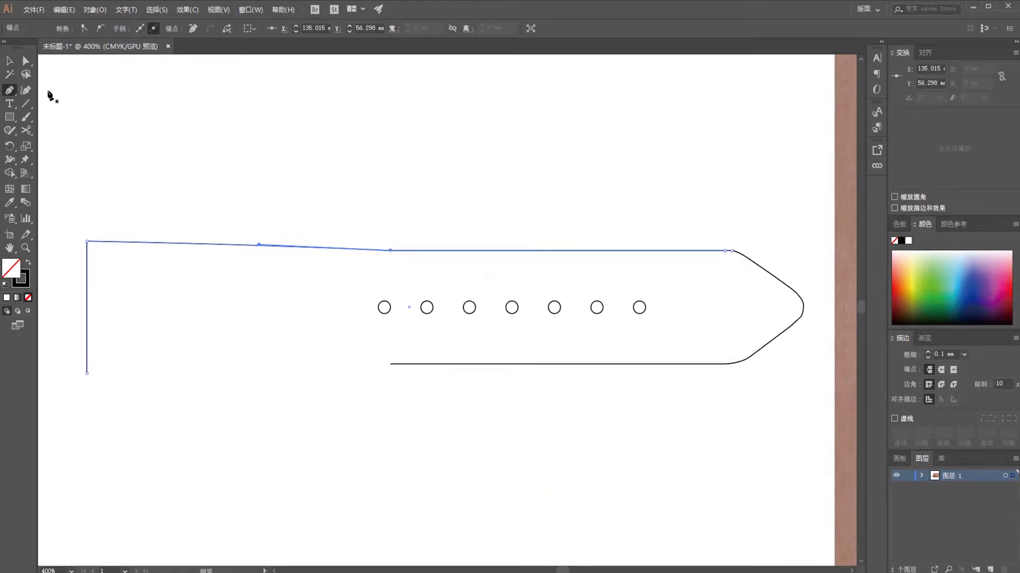
{"action": "key", "text": "c"}
{"action": "left_click", "coordinate": [12, 60]}
{"action": "left_click", "coordinate": [164, 182]}
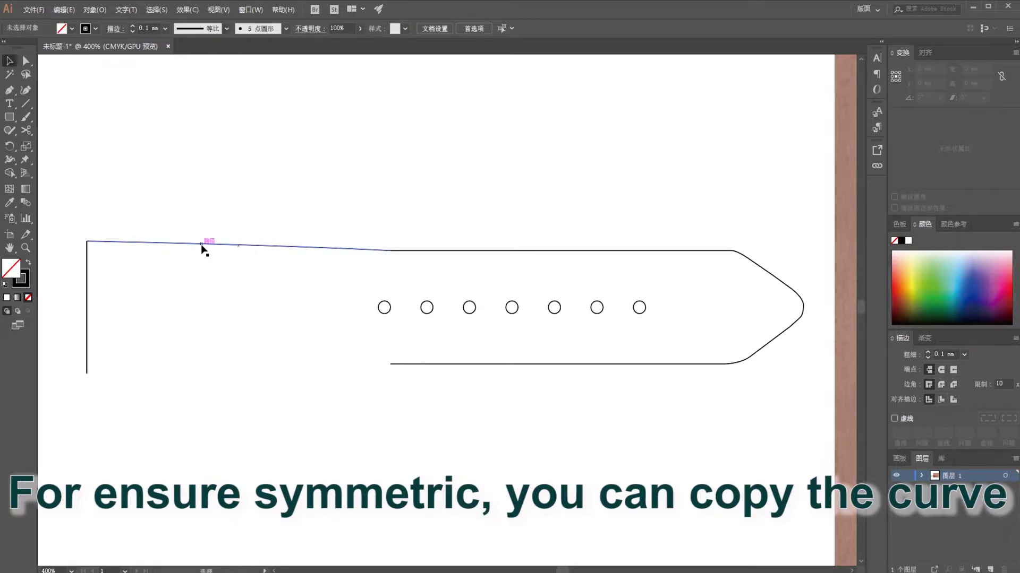
Step: Copy the upper connecting curve below the strap and reflect the copy across the horizontal axis
{"action": "left_click_drag", "start_coordinate": [202, 246], "coordinate": [207, 395]}
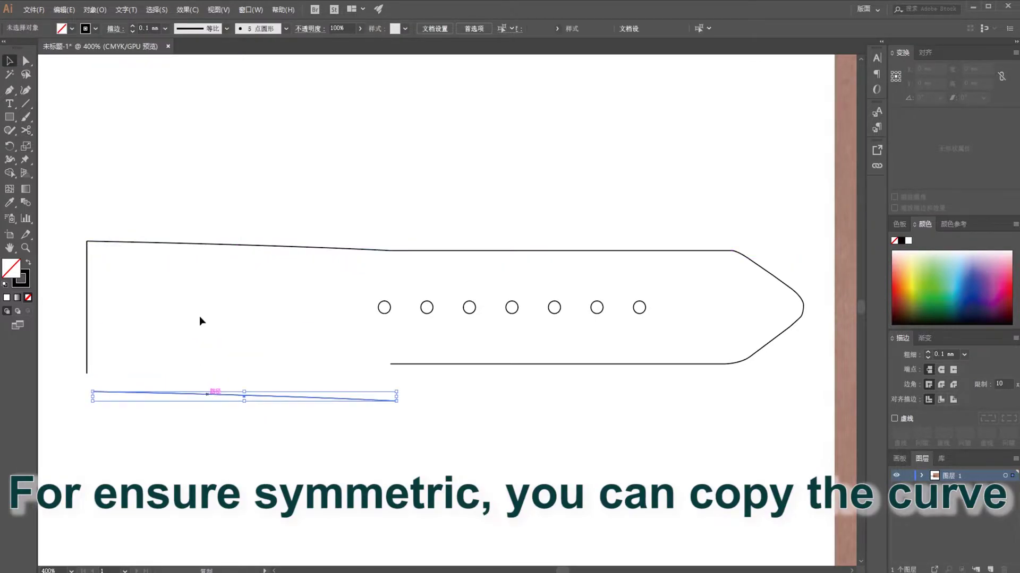
{"action": "left_click", "coordinate": [100, 10]}
{"action": "mouse_move", "coordinate": [109, 23]}
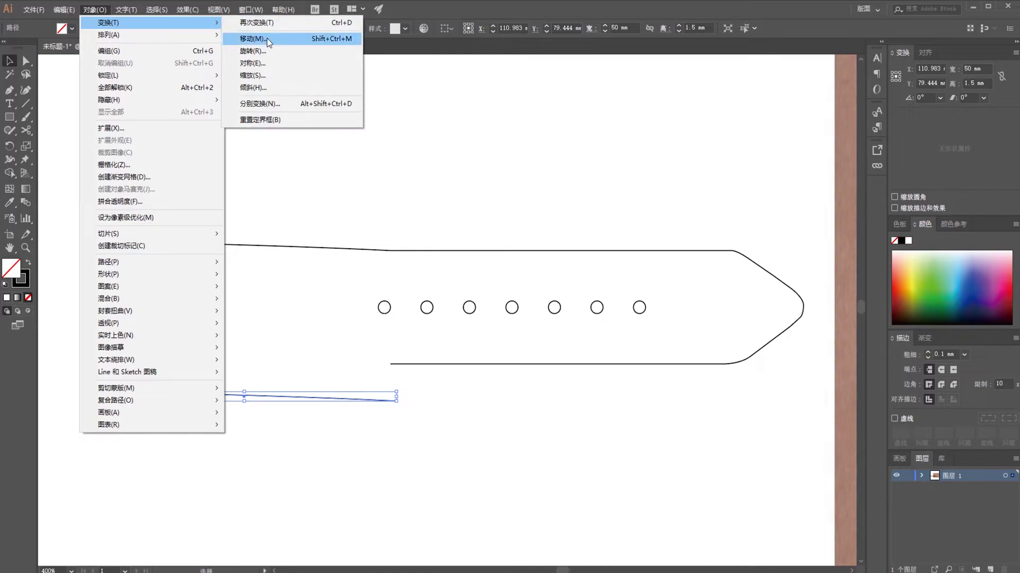
{"action": "left_click", "coordinate": [265, 63]}
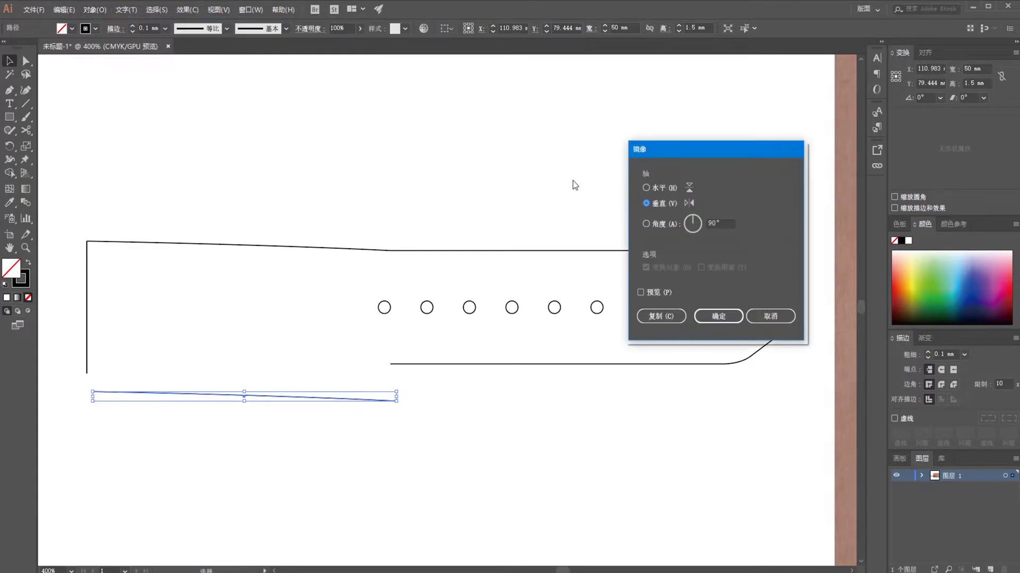
{"action": "left_click", "coordinate": [665, 187]}
{"action": "left_click", "coordinate": [713, 318]}
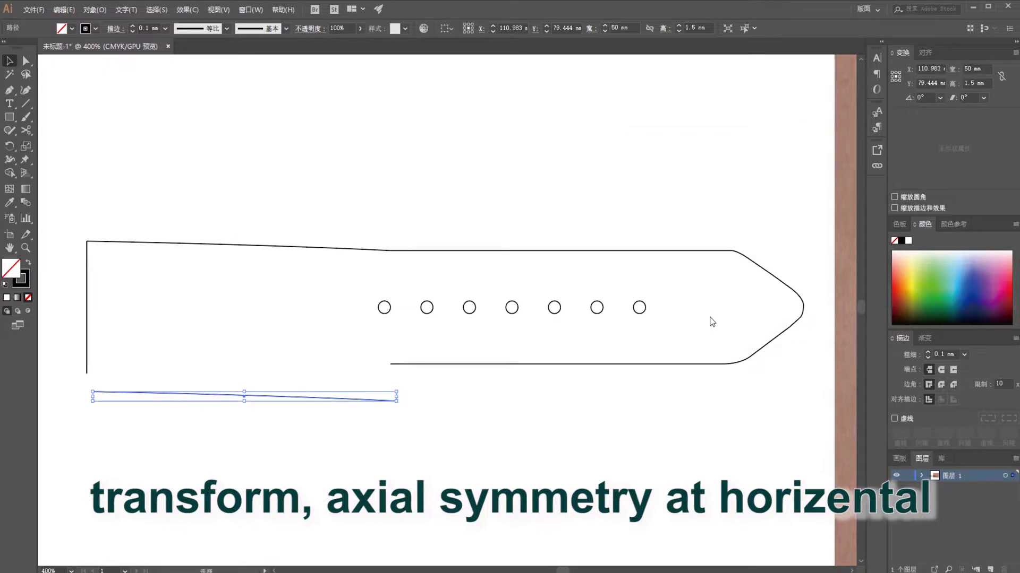
Step: Fit the reflected curve between the wide end line's lower end and the lower inner line to close the outline
{"action": "left_click", "coordinate": [175, 420]}
{"action": "left_click_drag", "start_coordinate": [164, 401], "coordinate": [159, 375]}
{"action": "left_click", "coordinate": [232, 410]}
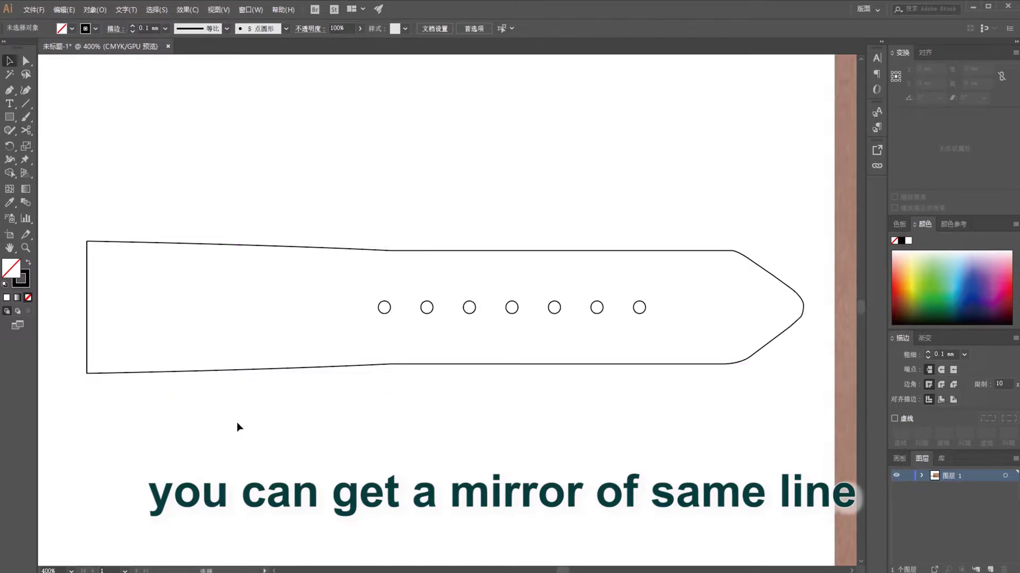
Step: Duplicate the complete strap outline with its seven holes below the original strap
{"action": "key", "text": "ctrl+minus"}
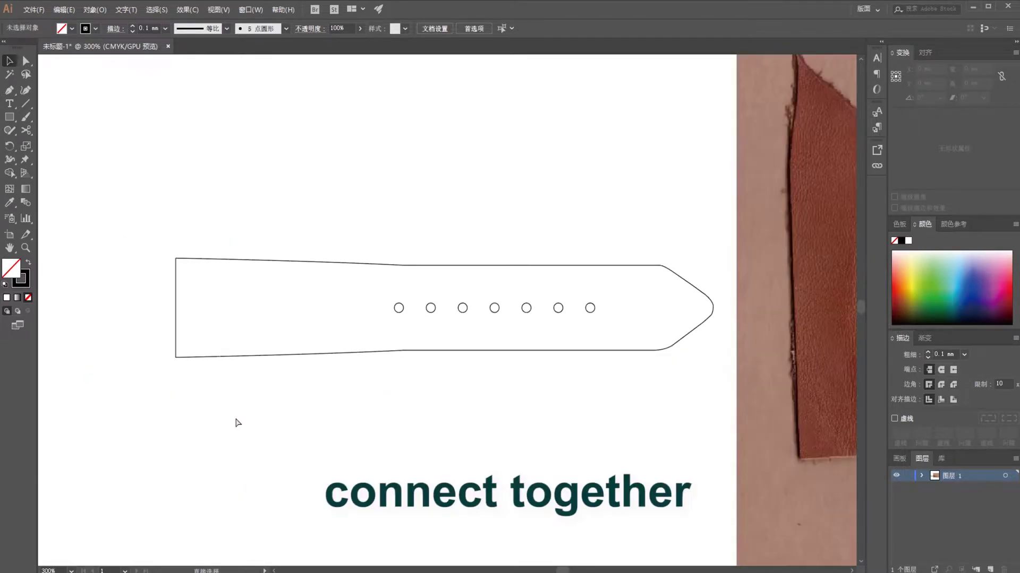
{"action": "key", "text": "ctrl+minus"}
{"action": "scroll", "coordinate": [164, 258], "scroll_direction": "right", "scroll_amount": 3}
{"action": "left_click_drag", "start_coordinate": [164, 257], "coordinate": [548, 357]}
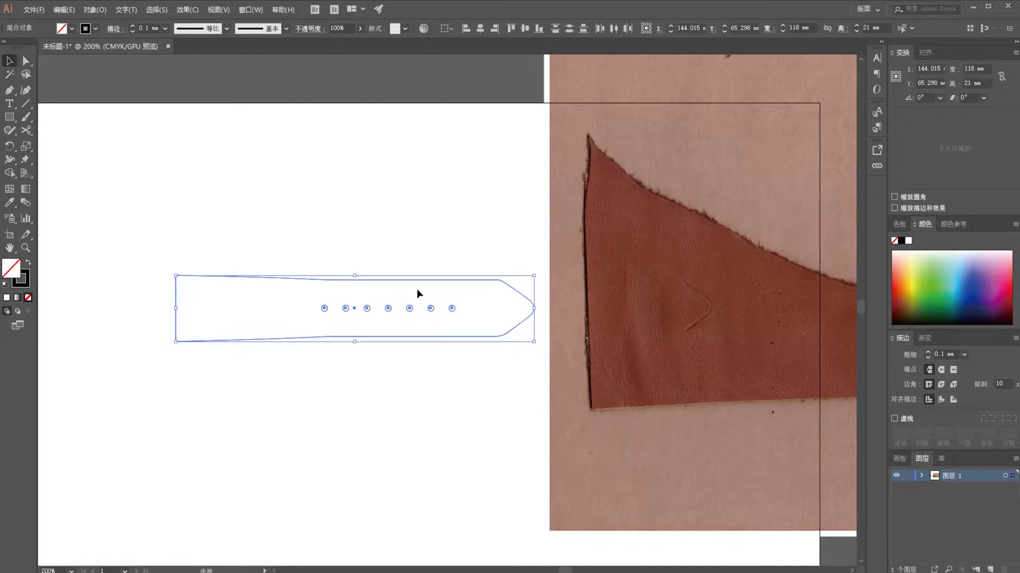
{"action": "left_click_drag", "start_coordinate": [412, 285], "coordinate": [380, 308]}
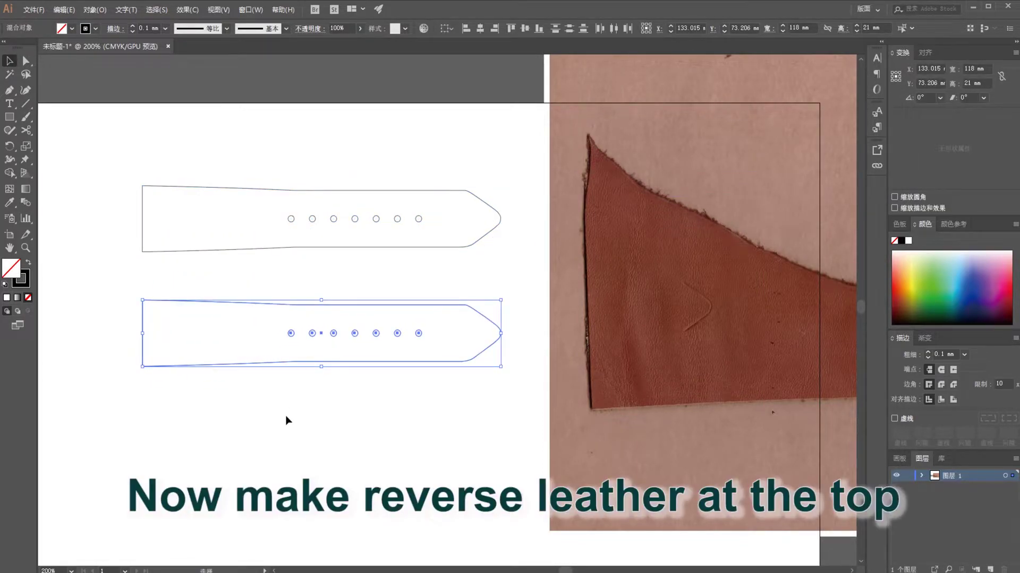
{"action": "left_click", "coordinate": [285, 415]}
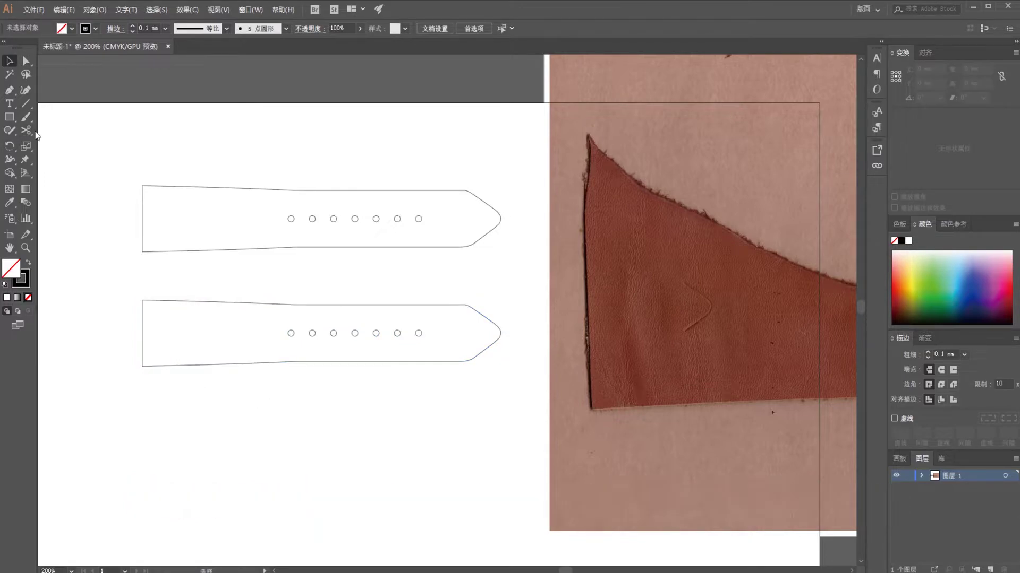
Step: Draw a 15 × 21 mm rectangle over the lower strap, flush with its wide end
{"action": "left_click", "coordinate": [10, 117]}
{"action": "left_click_drag", "start_coordinate": [140, 301], "coordinate": [207, 366]}
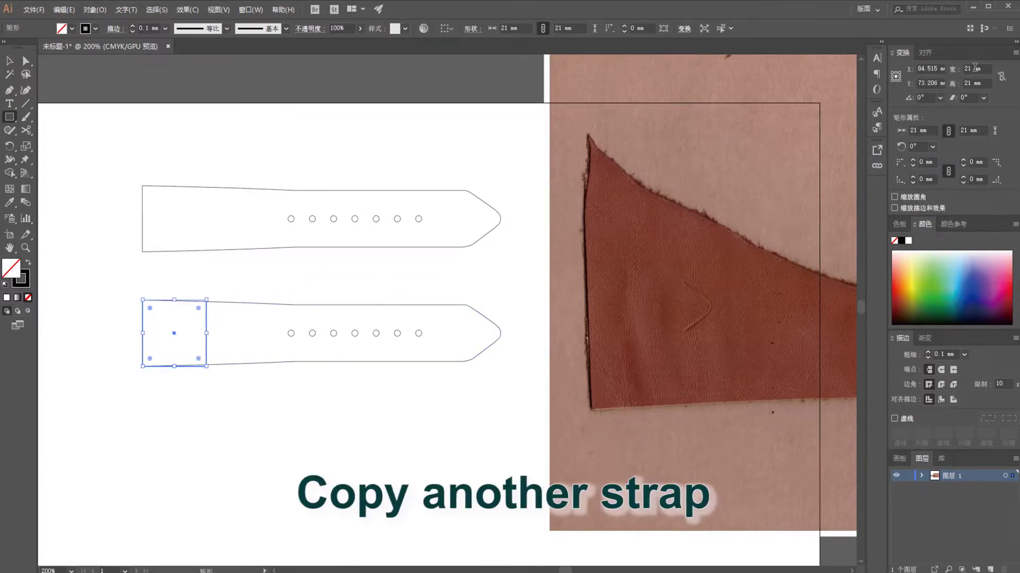
{"action": "left_click", "coordinate": [974, 69]}
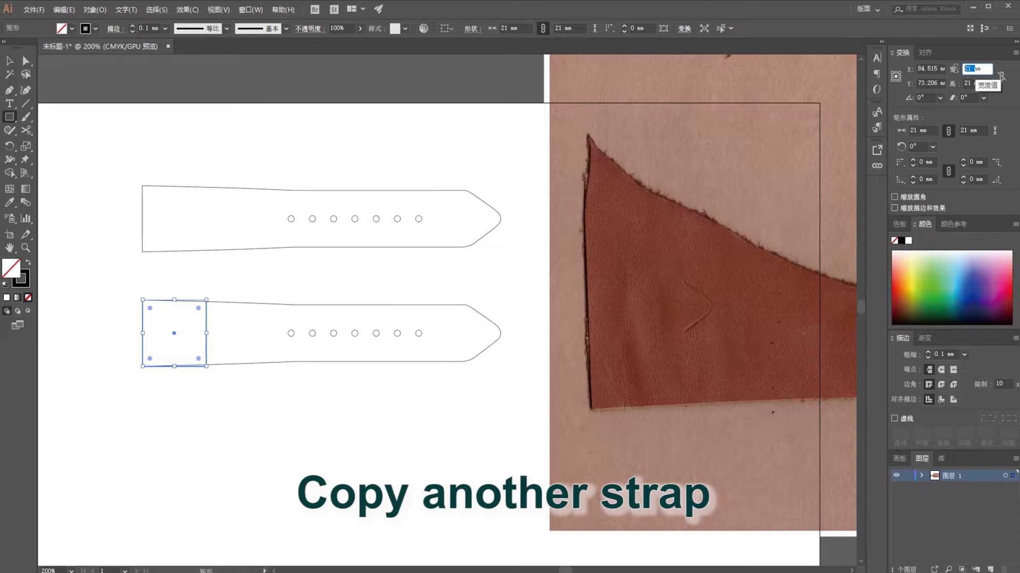
{"action": "left_click", "coordinate": [10, 61]}
{"action": "left_click", "coordinate": [239, 247]}
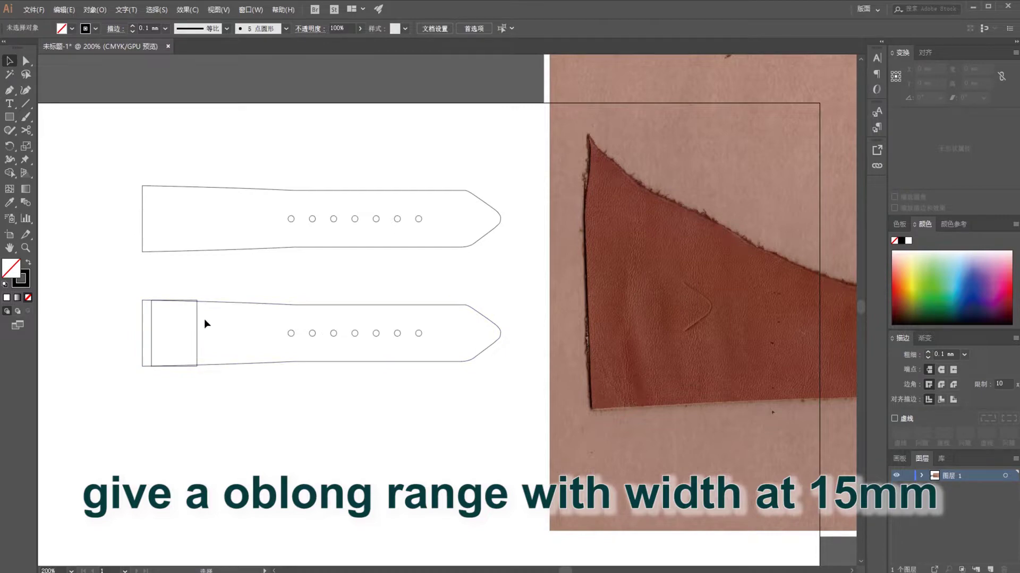
{"action": "left_click_drag", "start_coordinate": [196, 323], "coordinate": [189, 325]}
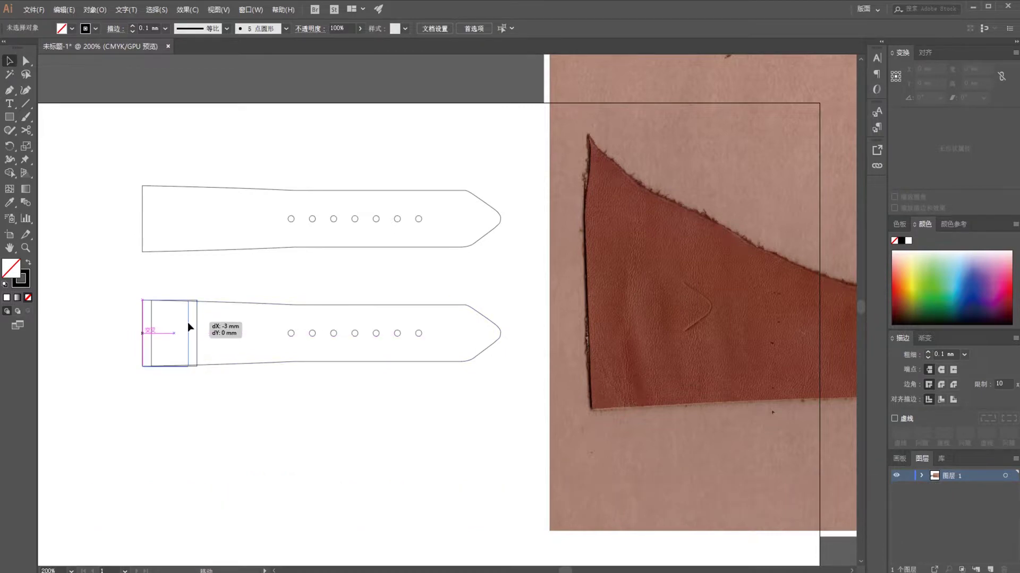
Step: Cut the duplicated strap outline with the Scissors tool where the 15 mm rectangle's inner edge crosses its upper and lower sides
{"action": "scroll", "coordinate": [187, 320], "scroll_direction": "left", "scroll_amount": 5}
{"action": "key", "text": "ctrl+plus"}
{"action": "key", "text": "ctrl+plus"}
{"action": "key", "text": "ctrl+plus"}
{"action": "key", "text": "ctrl+plus"}
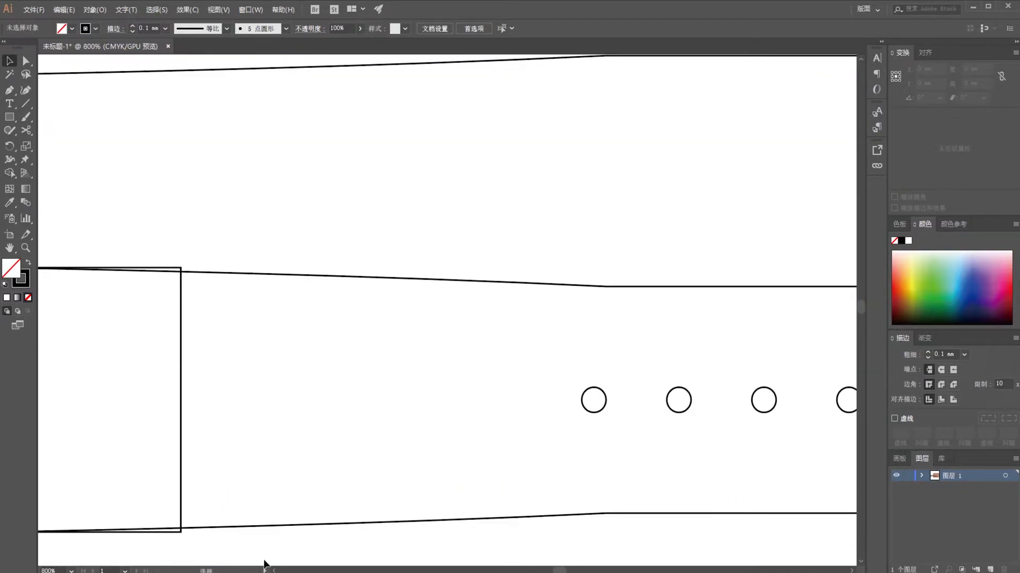
{"action": "scroll", "coordinate": [244, 506], "scroll_direction": "down", "scroll_amount": 3}
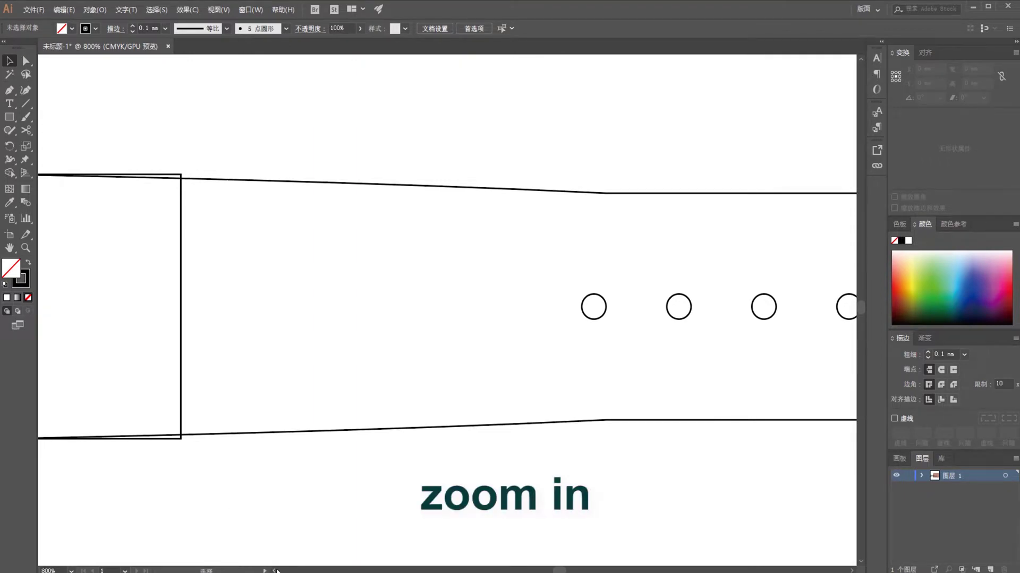
{"action": "scroll", "coordinate": [421, 200], "scroll_direction": "left", "scroll_amount": 5}
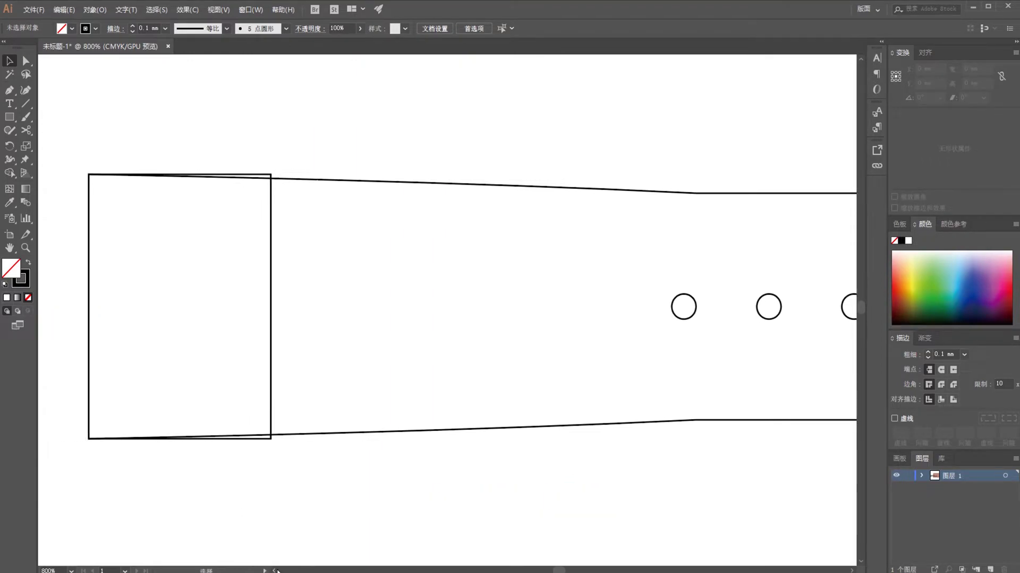
{"action": "double_click", "coordinate": [400, 183]}
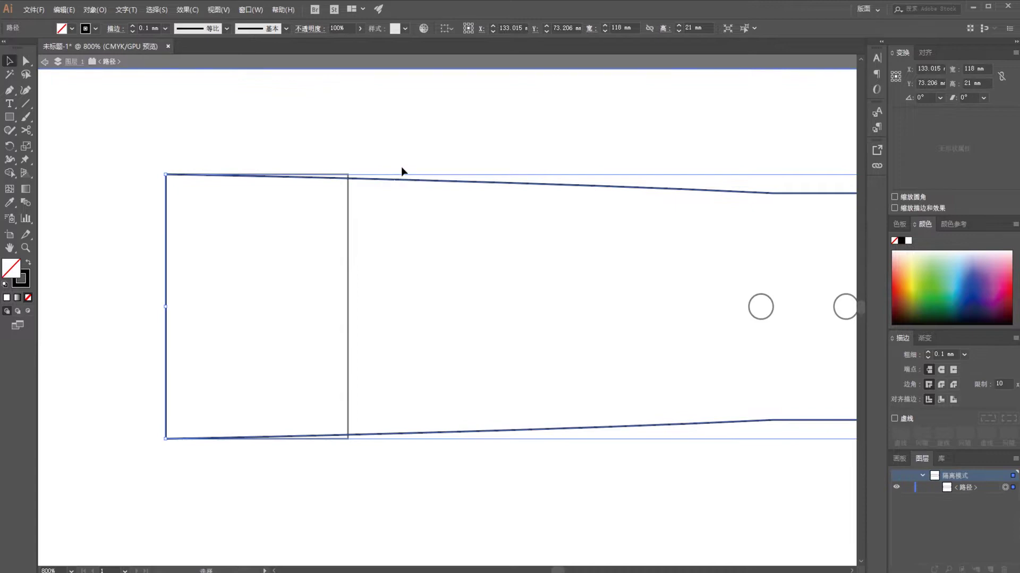
{"action": "left_click", "coordinate": [393, 139]}
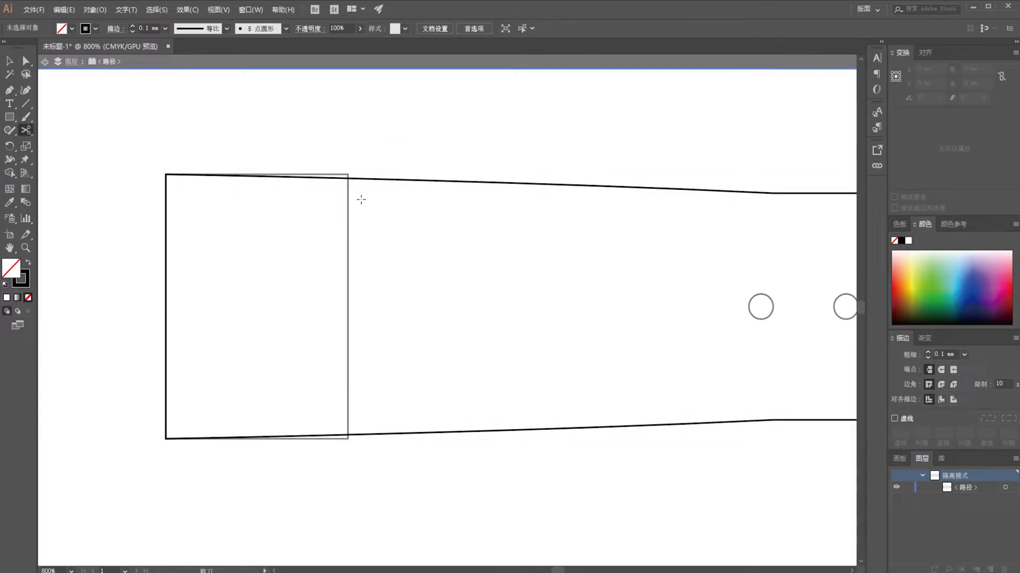
{"action": "left_click", "coordinate": [348, 178]}
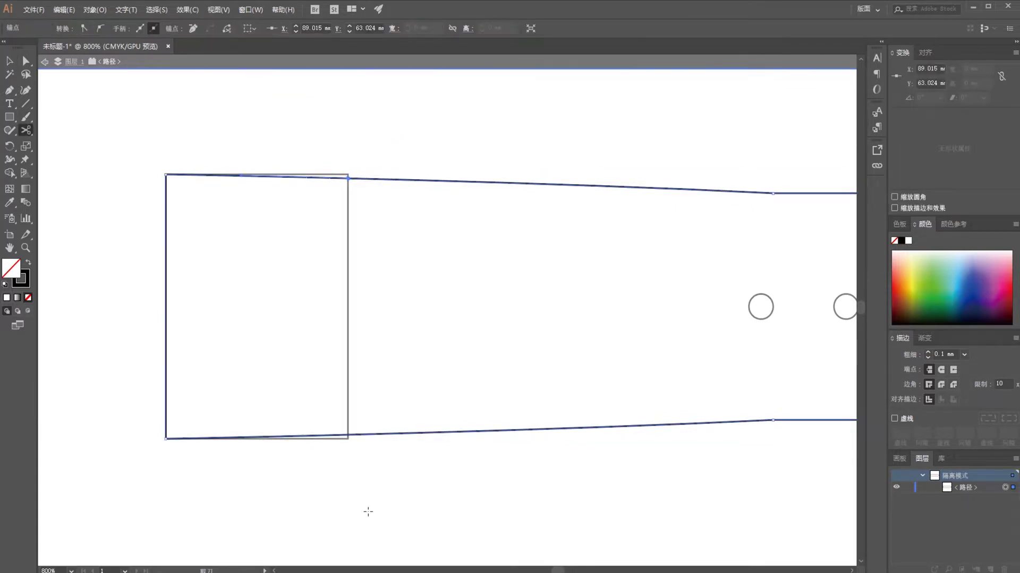
{"action": "left_click", "coordinate": [349, 435]}
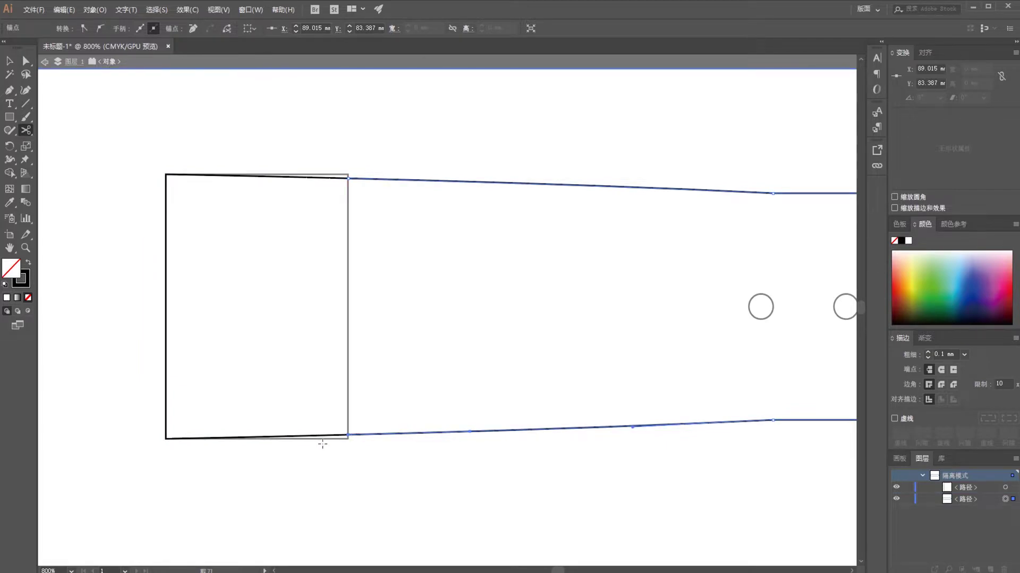
{"action": "left_click", "coordinate": [9, 60]}
{"action": "double_click", "coordinate": [119, 179]}
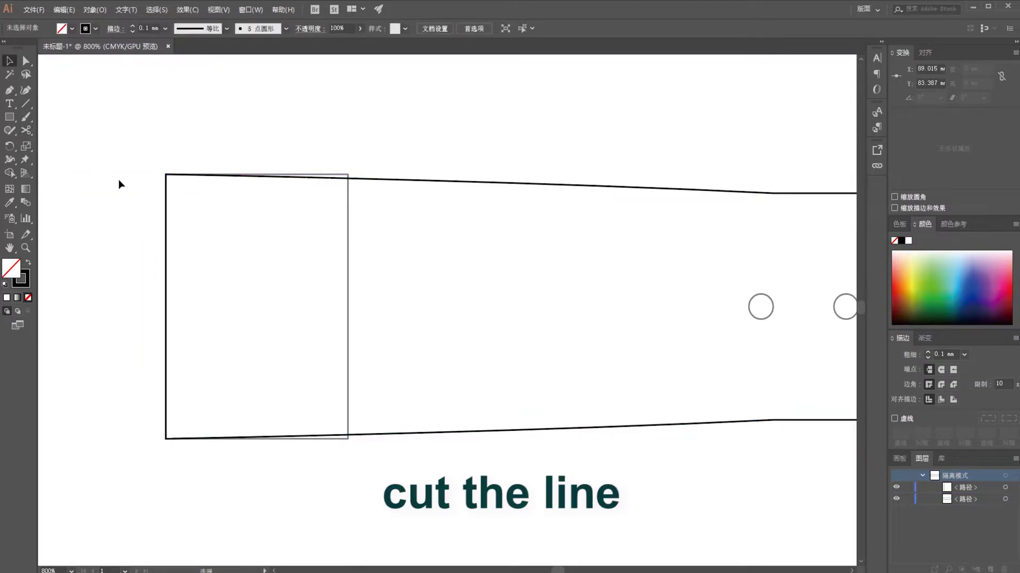
Step: Delete the duplicate strap's long section with its seven holes and the guide rectangle, keeping the short wide-end piece
{"action": "key", "text": "ctrl+minus"}
{"action": "key", "text": "ctrl+minus"}
{"action": "key", "text": "ctrl+minus"}
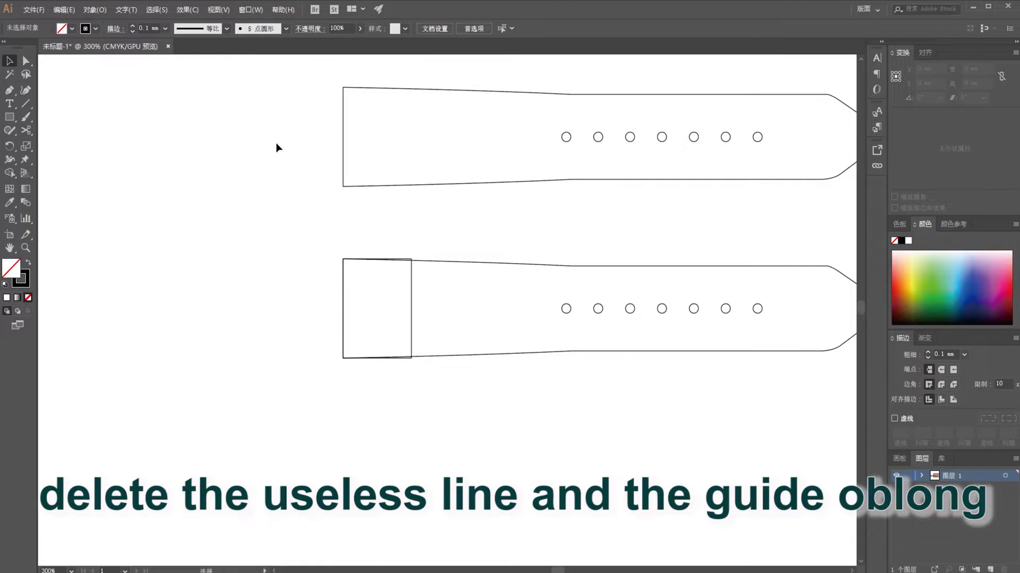
{"action": "left_click_drag", "start_coordinate": [464, 236], "coordinate": [835, 390]}
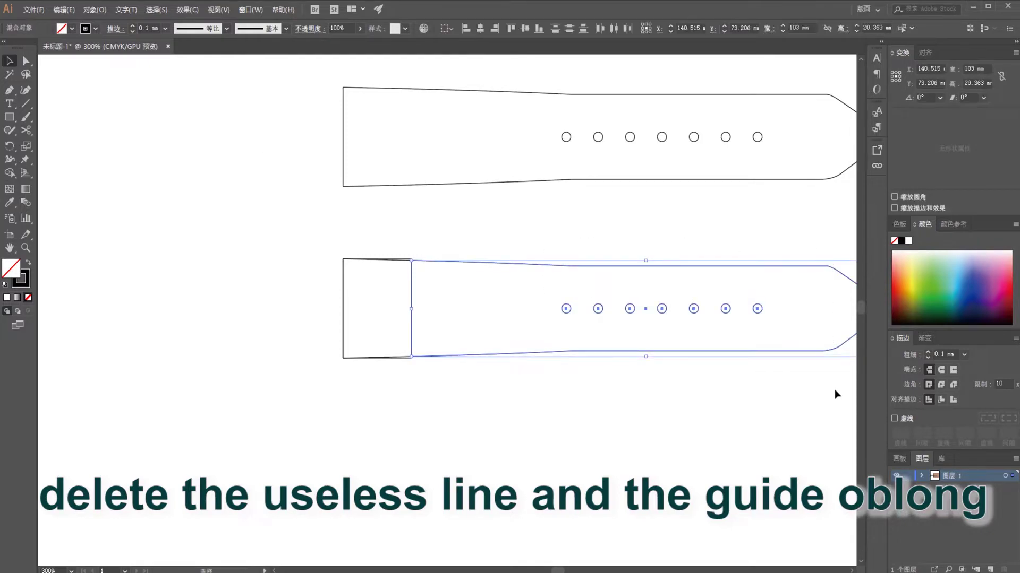
{"action": "key", "text": "Delete"}
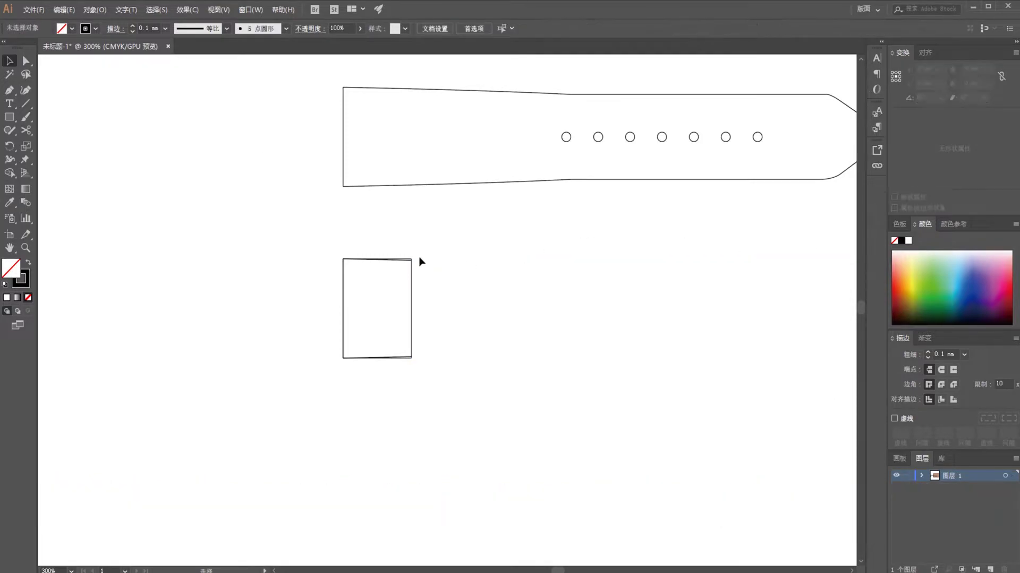
{"action": "left_click", "coordinate": [410, 295]}
{"action": "key", "text": "Delete"}
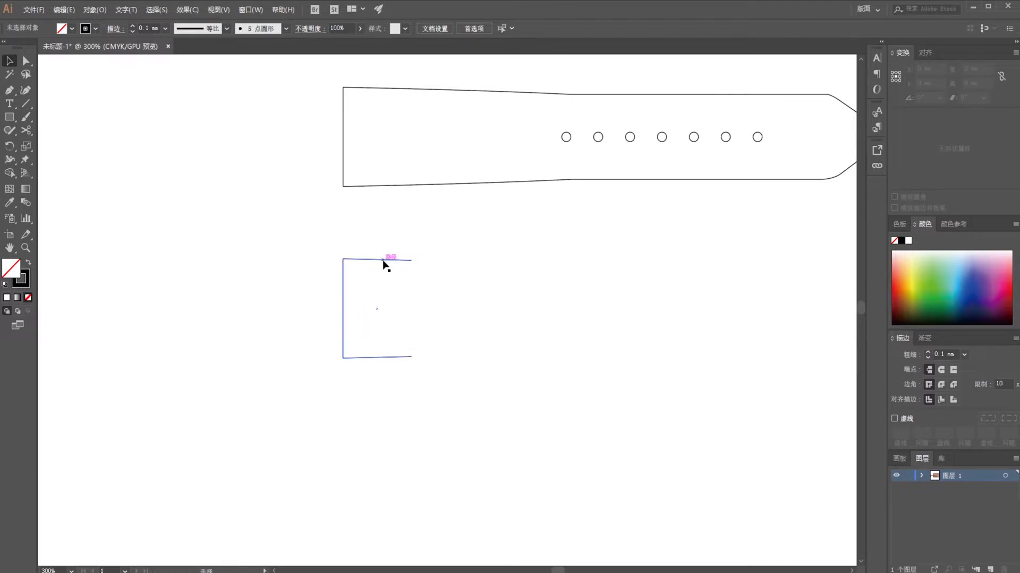
Step: Reflect the remaining 15 × 21 mm end piece across the vertical axis
{"action": "key", "text": "ctrl+z"}
{"action": "left_click", "coordinate": [157, 9]}
{"action": "mouse_move", "coordinate": [159, 35]}
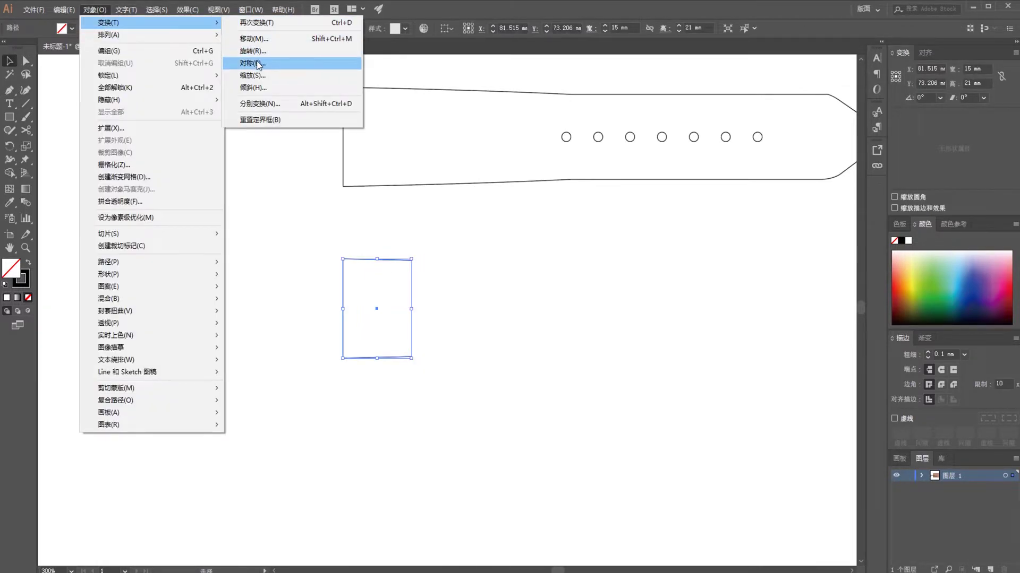
{"action": "left_click", "coordinate": [550, 266]}
{"action": "left_click", "coordinate": [652, 206]}
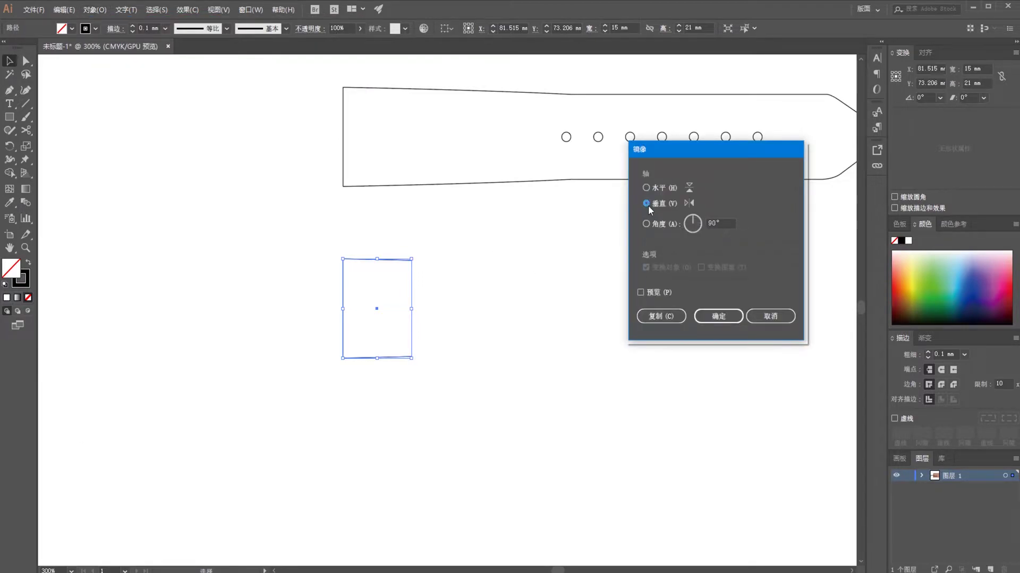
{"action": "left_click", "coordinate": [712, 319]}
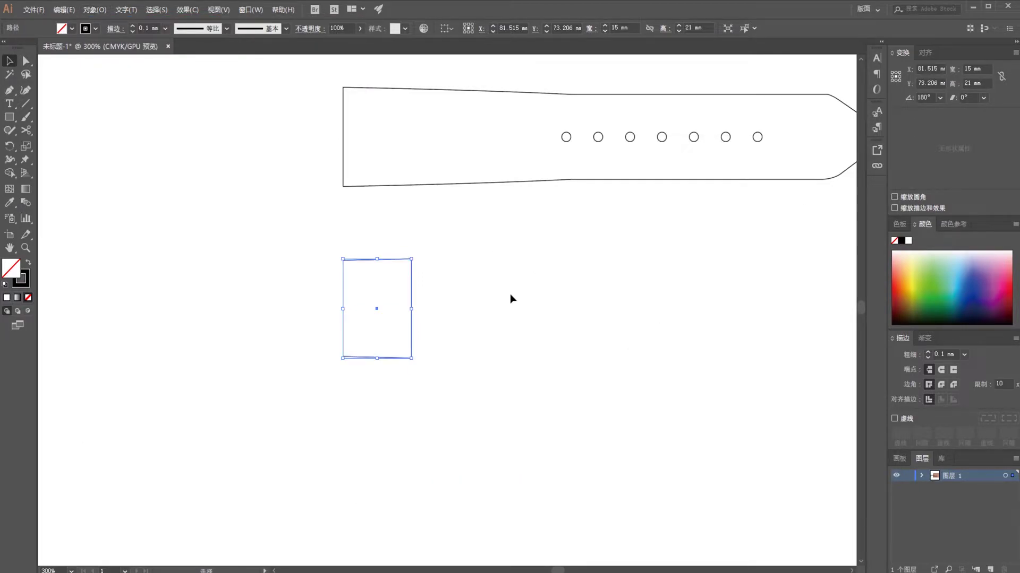
Step: Attach the reflected end piece flush to the original strap's wide end and close its open outer side with a straight line
{"action": "left_click", "coordinate": [510, 295]}
{"action": "left_click_drag", "start_coordinate": [411, 297], "coordinate": [344, 124]}
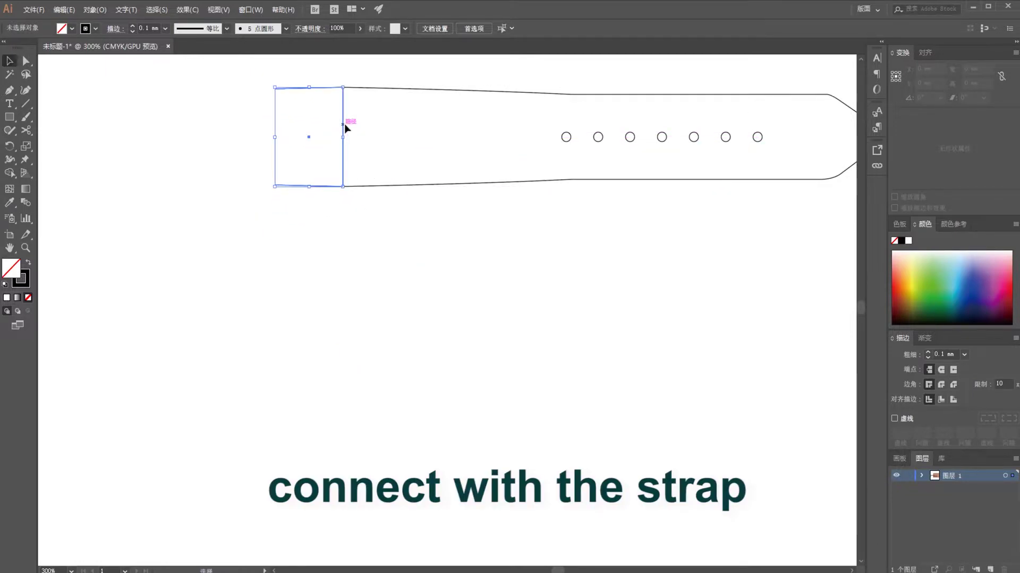
{"action": "left_click", "coordinate": [377, 338]}
{"action": "scroll", "coordinate": [377, 337], "scroll_direction": "up", "scroll_amount": 3}
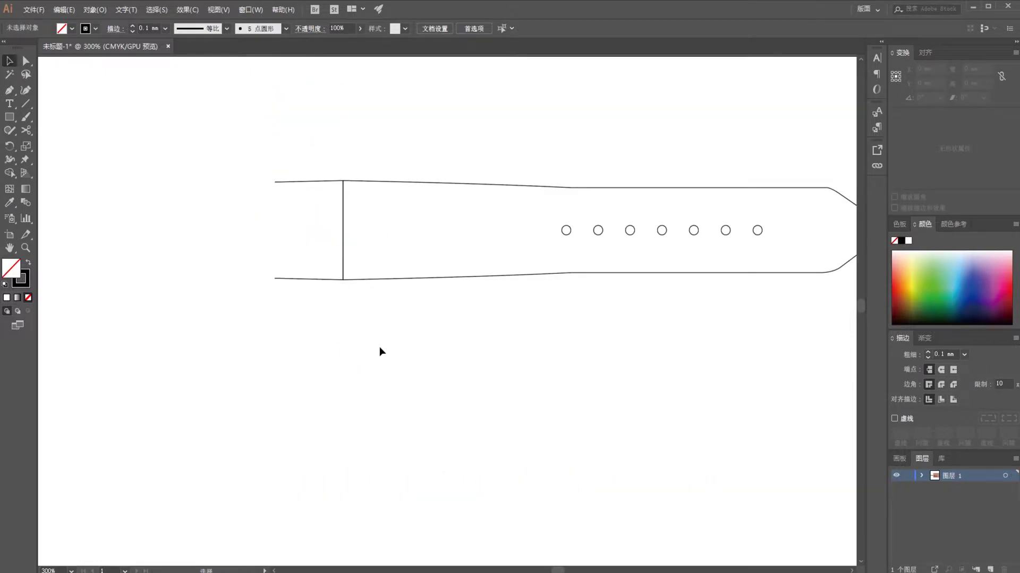
{"action": "key", "text": "ctrl+="}
{"action": "key", "text": "ctrl+="}
{"action": "key", "text": "ctrl+="}
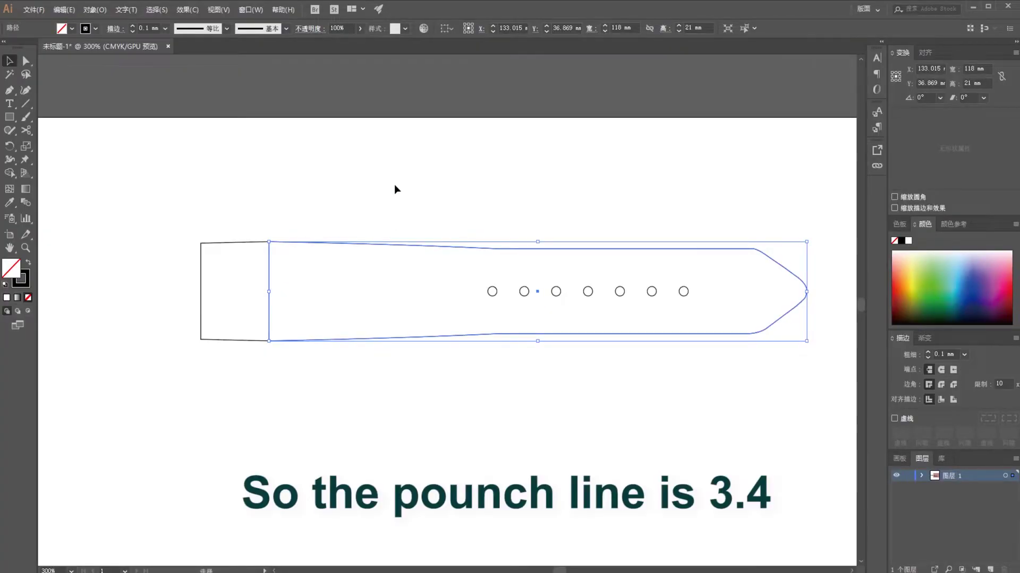
Step: Offset the 118 × 21 mm strap outline by -3.4 mm to create an inner stitching line
{"action": "left_click", "coordinate": [394, 186]}
{"action": "left_click", "coordinate": [407, 244]}
{"action": "left_click", "coordinate": [102, 11]}
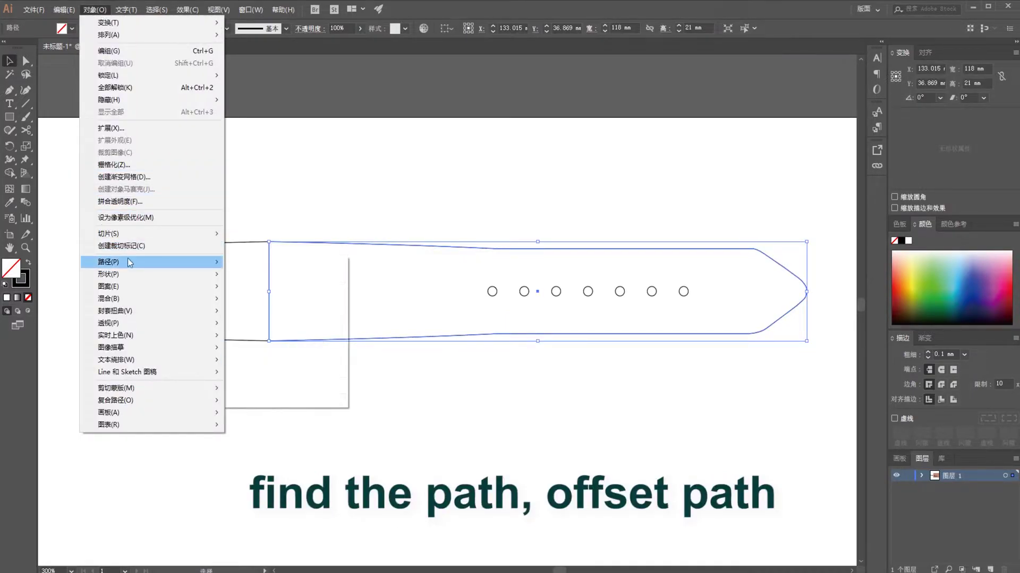
{"action": "mouse_move", "coordinate": [137, 268]}
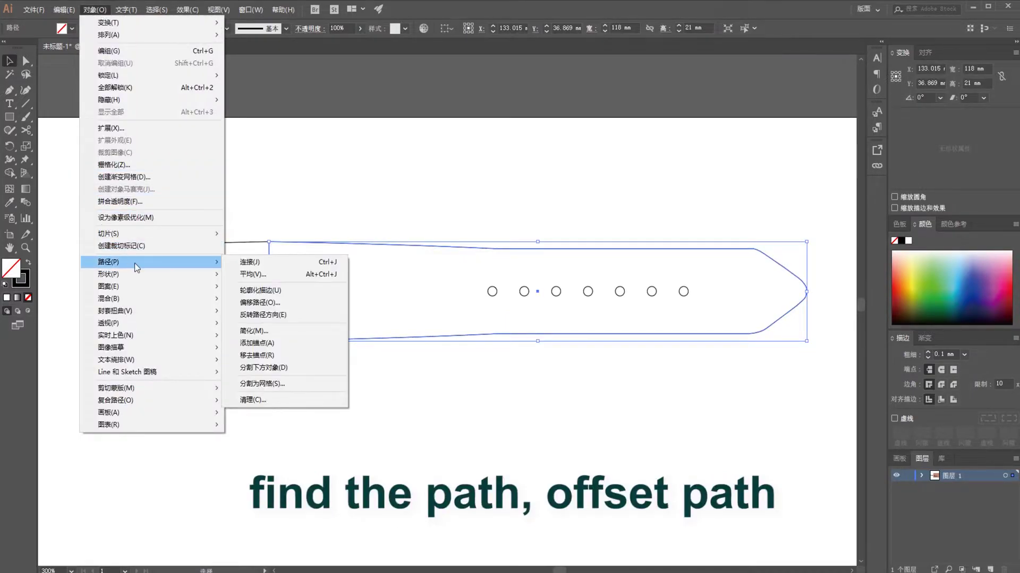
{"action": "left_click", "coordinate": [277, 303]}
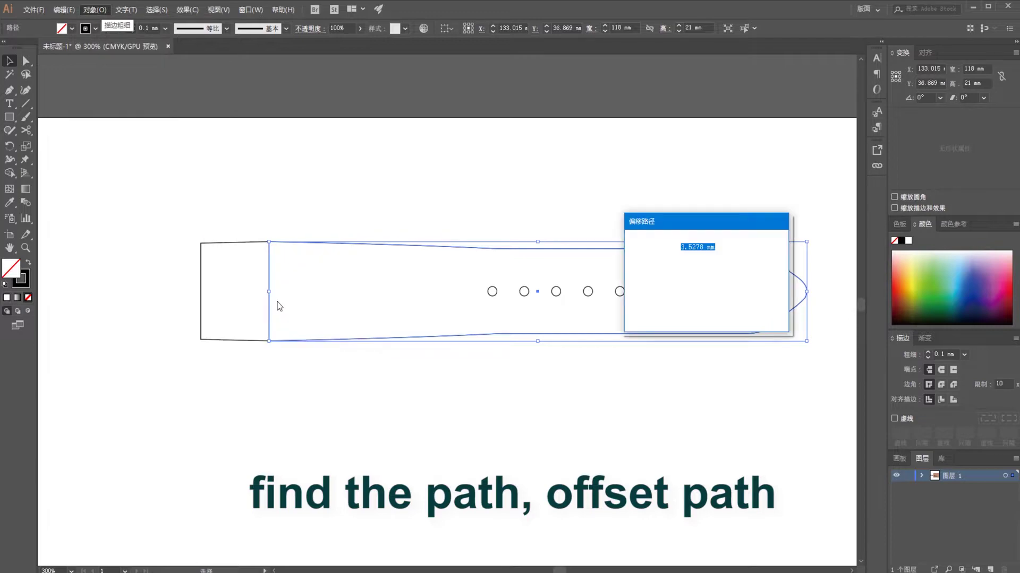
{"action": "double_click", "coordinate": [705, 247]}
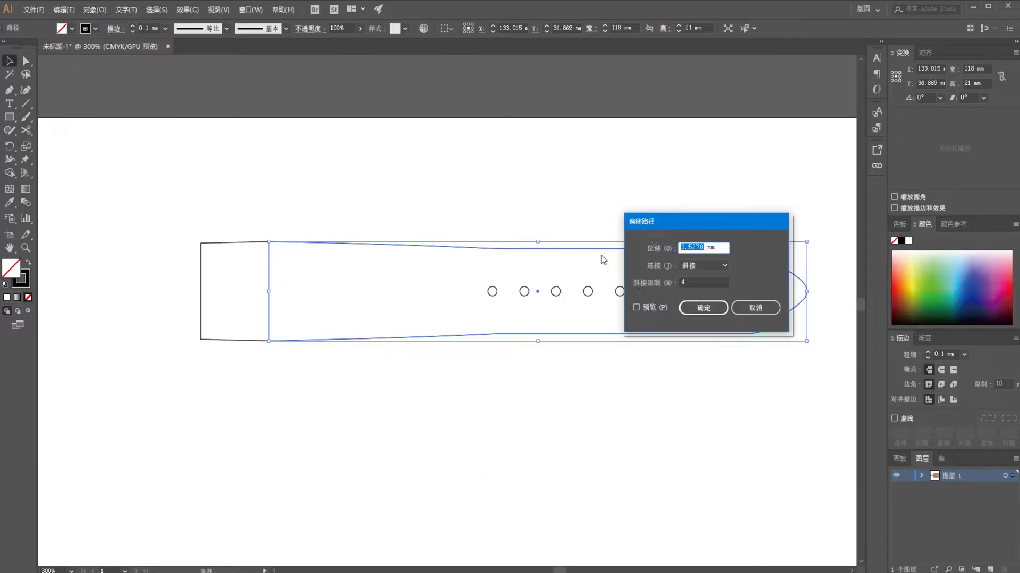
{"action": "type", "text": "-"}
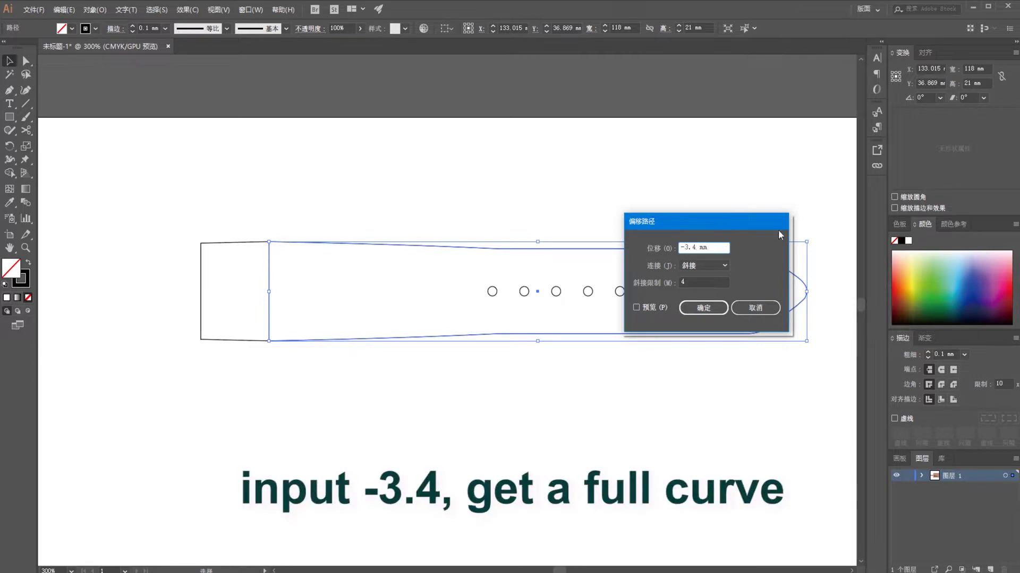
{"action": "left_click", "coordinate": [723, 312]}
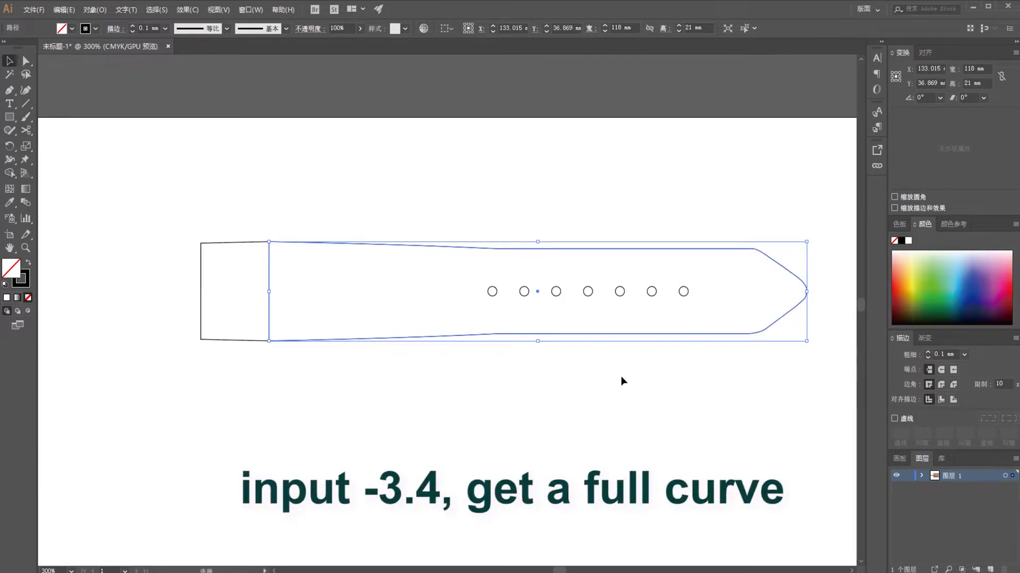
Step: Make the inner stitching line dashed with 2.2 mm dashes and 0.5 mm gaps
{"action": "scroll", "coordinate": [314, 266], "scroll_direction": "right", "scroll_amount": 3}
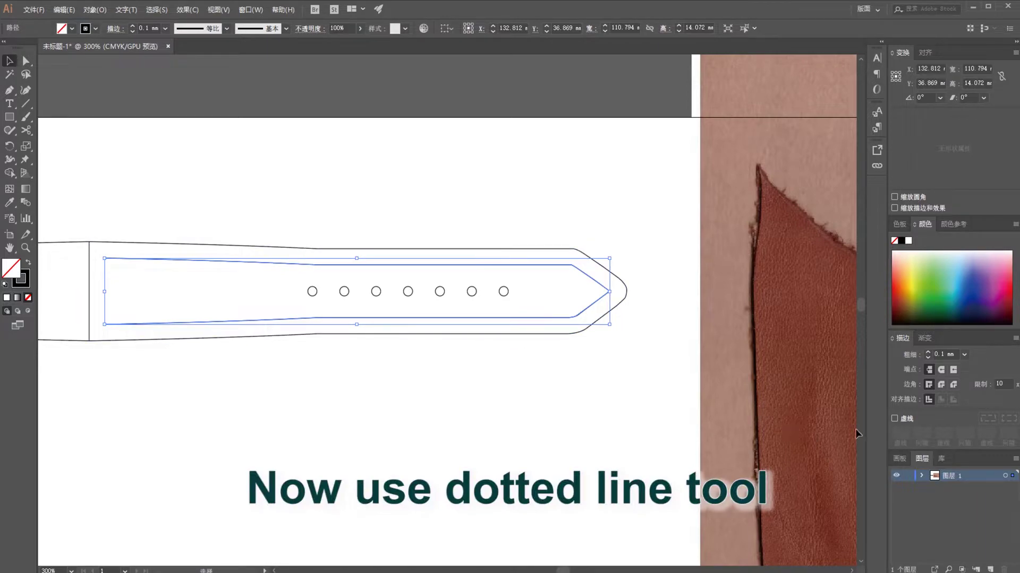
{"action": "left_click", "coordinate": [894, 418]}
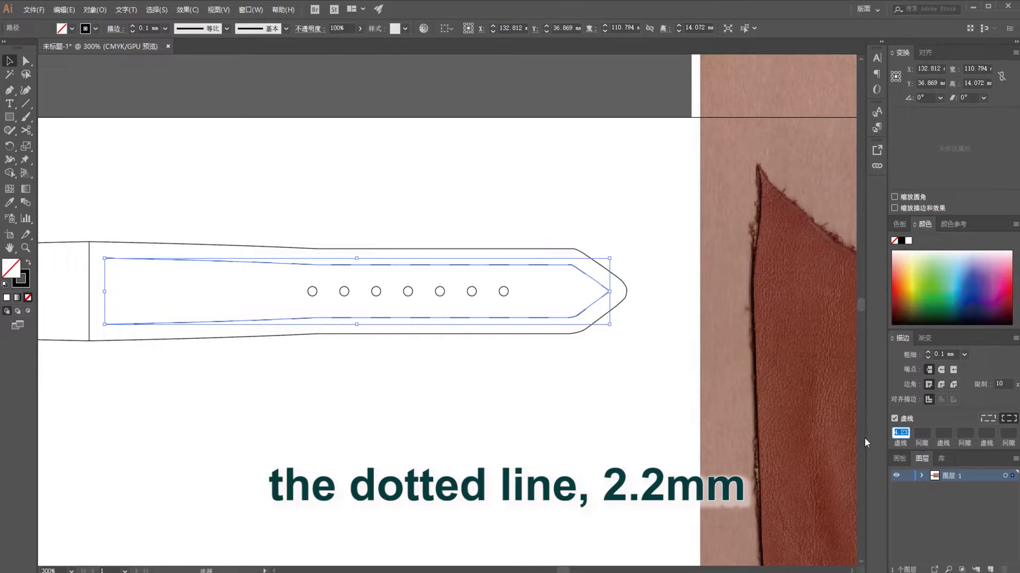
{"action": "type", "text": "2"}
{"action": "key", "text": "Return"}
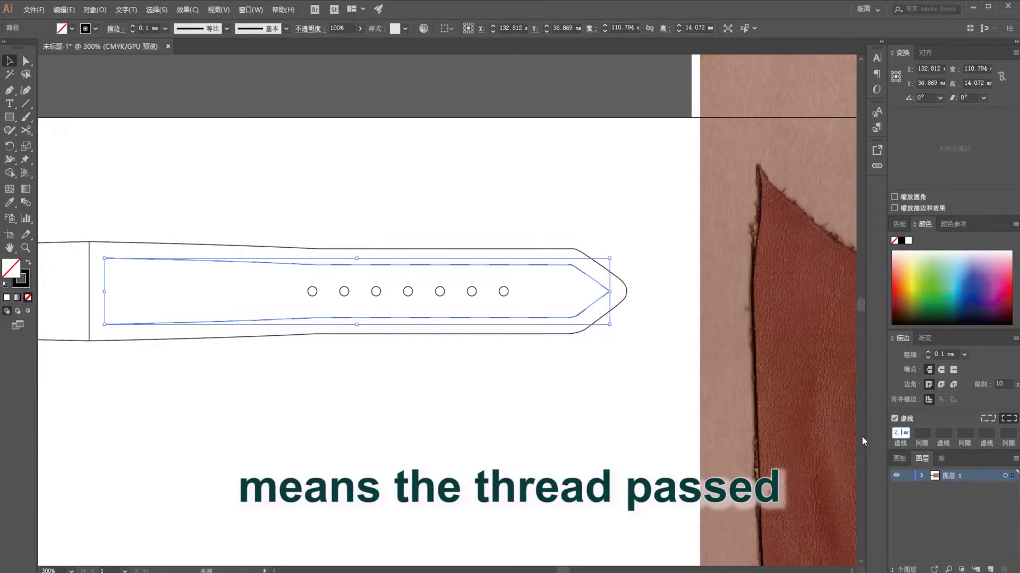
{"action": "type", "text": ".2"}
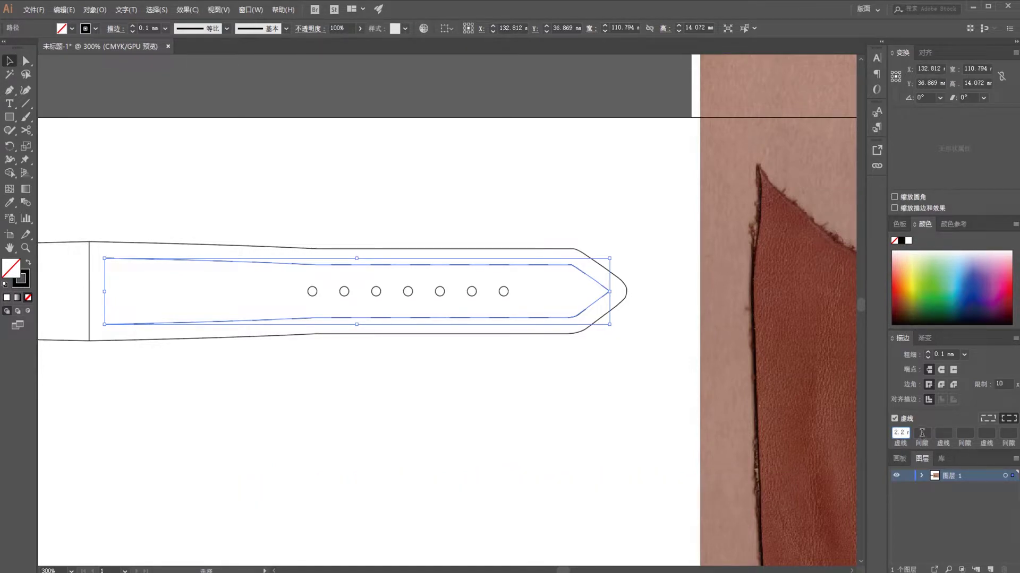
{"action": "left_click", "coordinate": [922, 433]}
{"action": "type", "text": "0."}
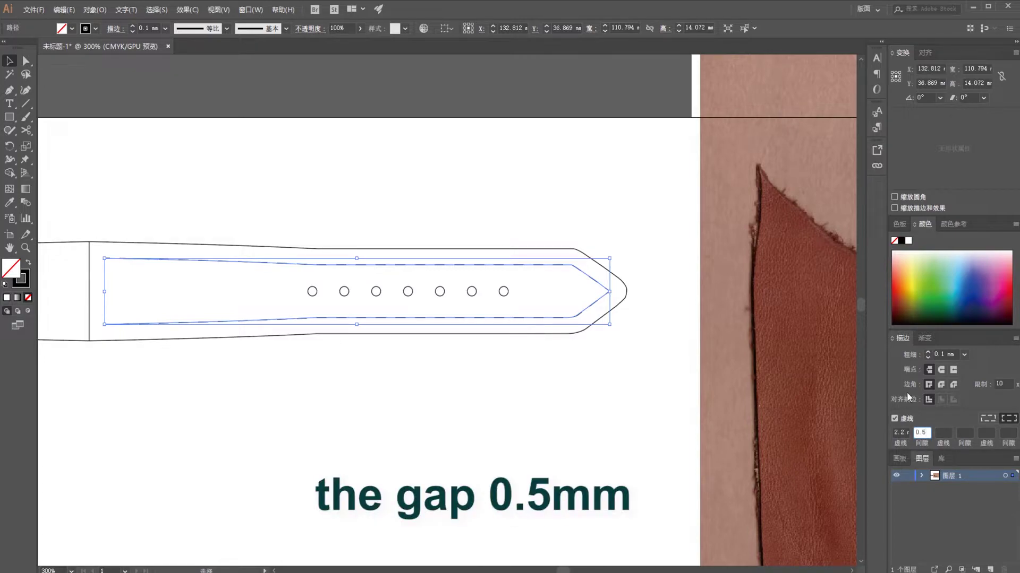
{"action": "type", "text": "5"}
{"action": "left_click", "coordinate": [14, 62]}
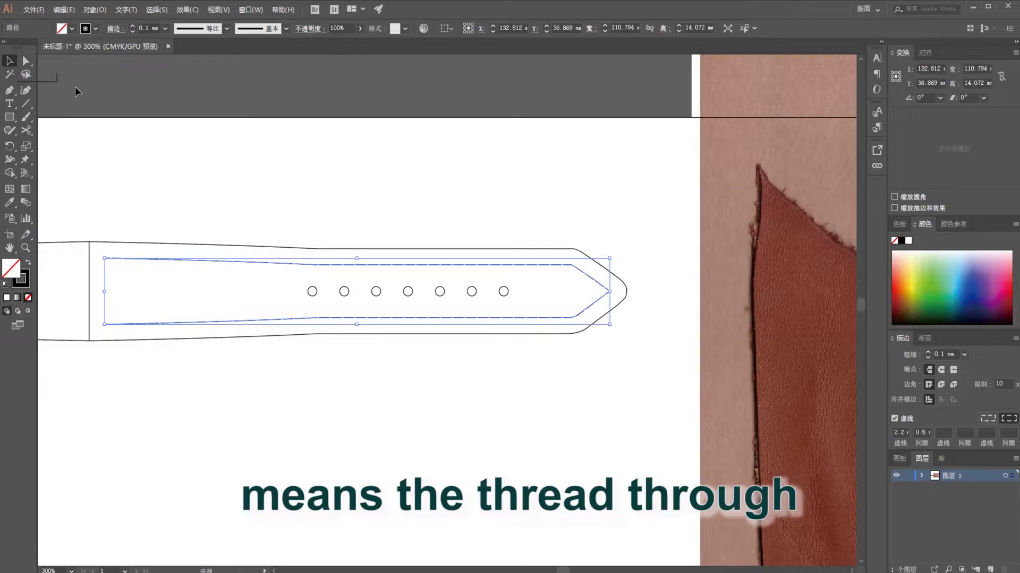
{"action": "left_click", "coordinate": [315, 205]}
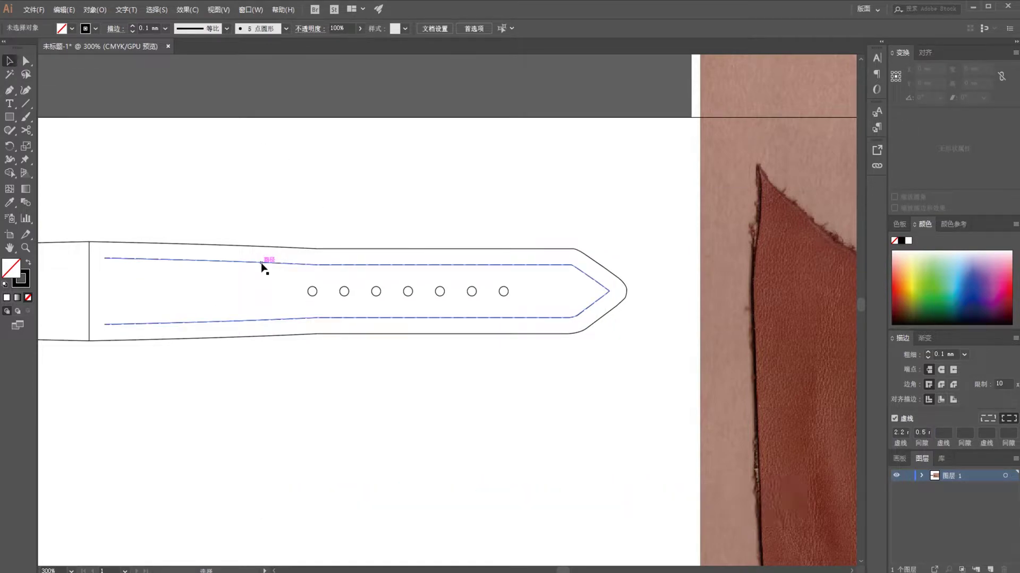
Step: Preserve exact dash and gap lengths on the stitching line and inspect the dashes from the wide end to the pointed tip
{"action": "left_click", "coordinate": [275, 571]}
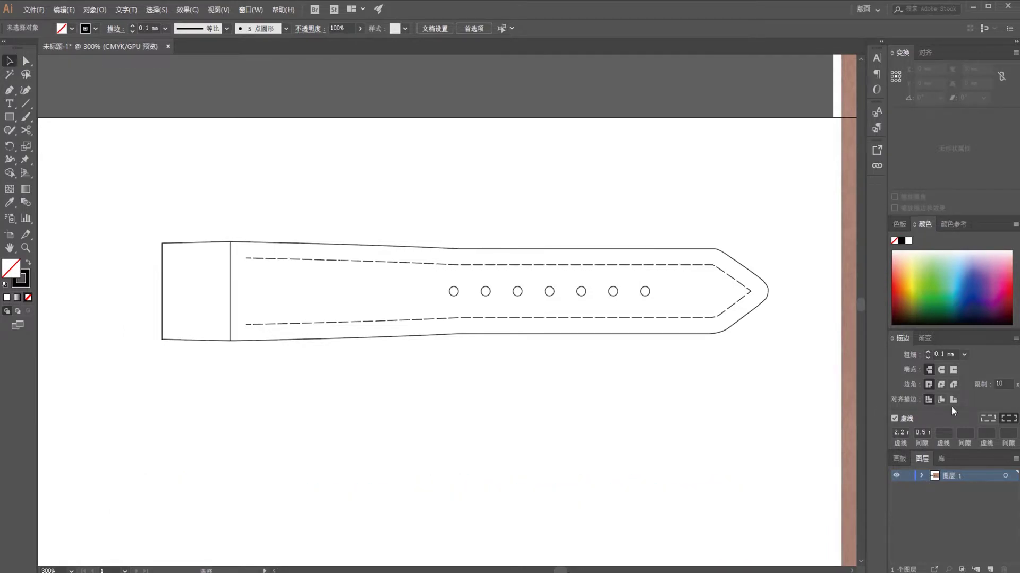
{"action": "key", "text": "ctrl+equal"}
{"action": "key", "text": "ctrl+equal"}
{"action": "scroll", "coordinate": [193, 193], "scroll_direction": "left", "scroll_amount": 5}
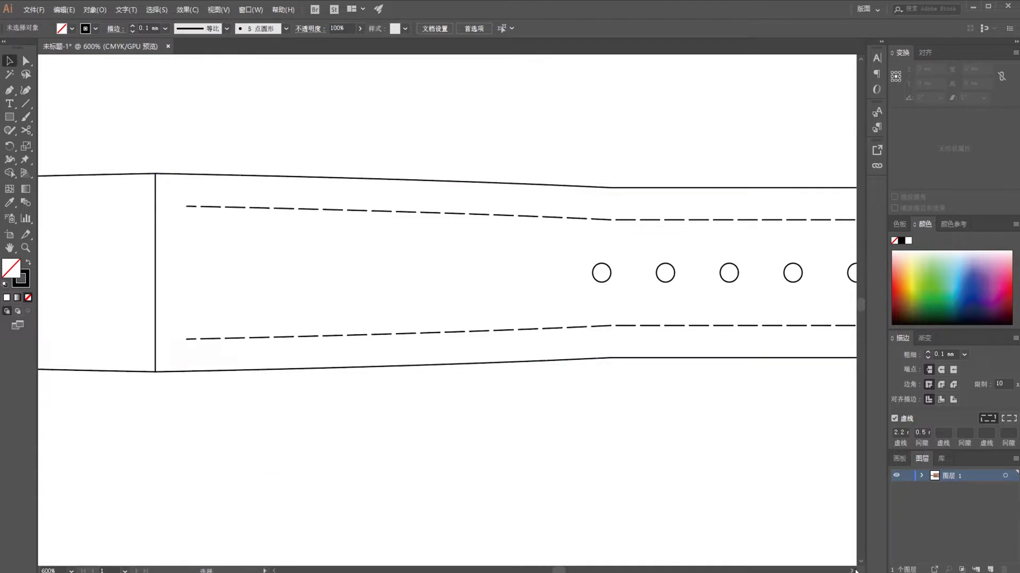
{"action": "scroll", "coordinate": [855, 572], "scroll_direction": "right", "scroll_amount": 15}
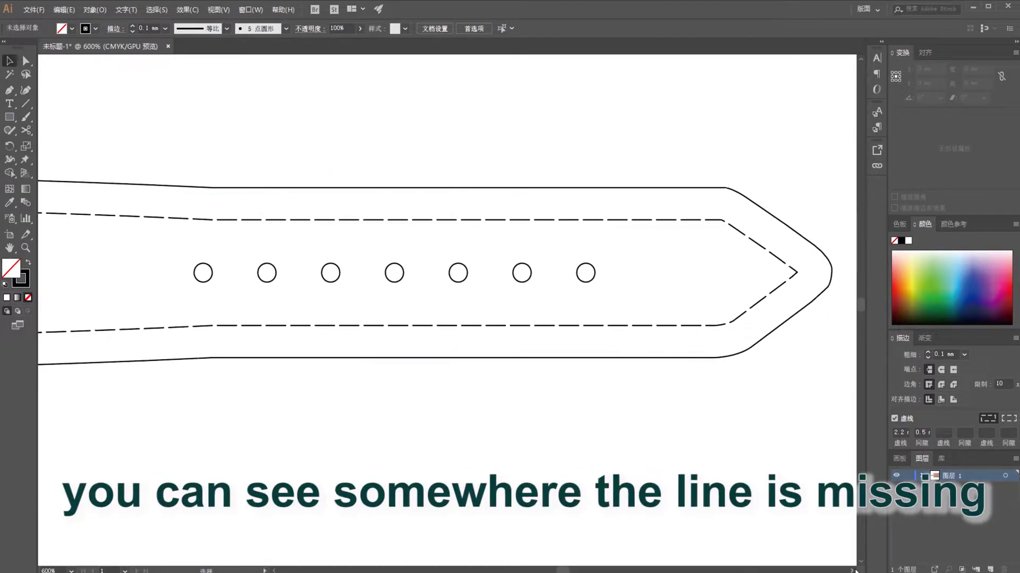
{"action": "scroll", "coordinate": [855, 571], "scroll_direction": "right", "scroll_amount": 4}
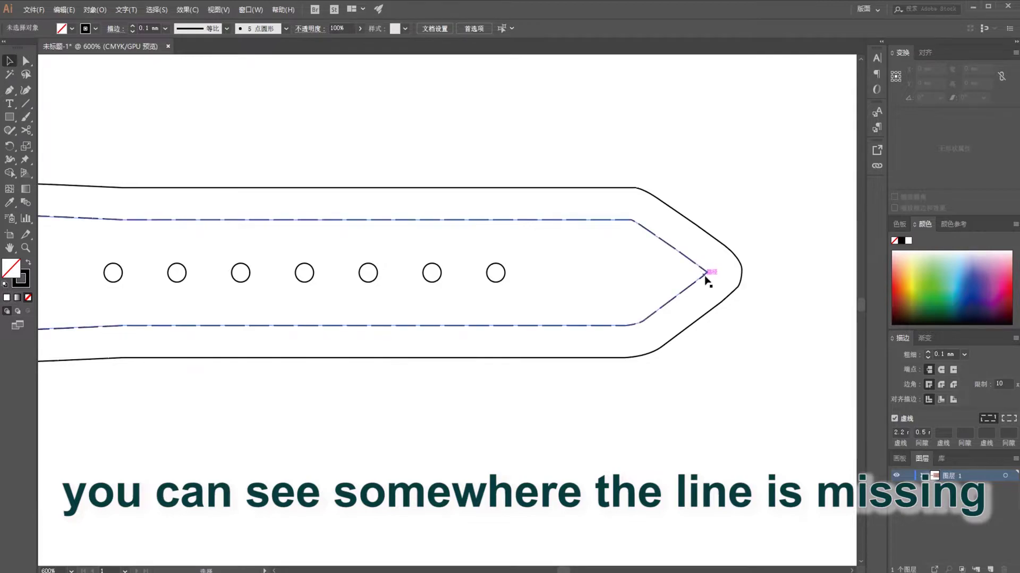
Step: Cut the inner dashed stitching line at its corner in the strap's pointed tip
{"action": "left_click", "coordinate": [30, 129]}
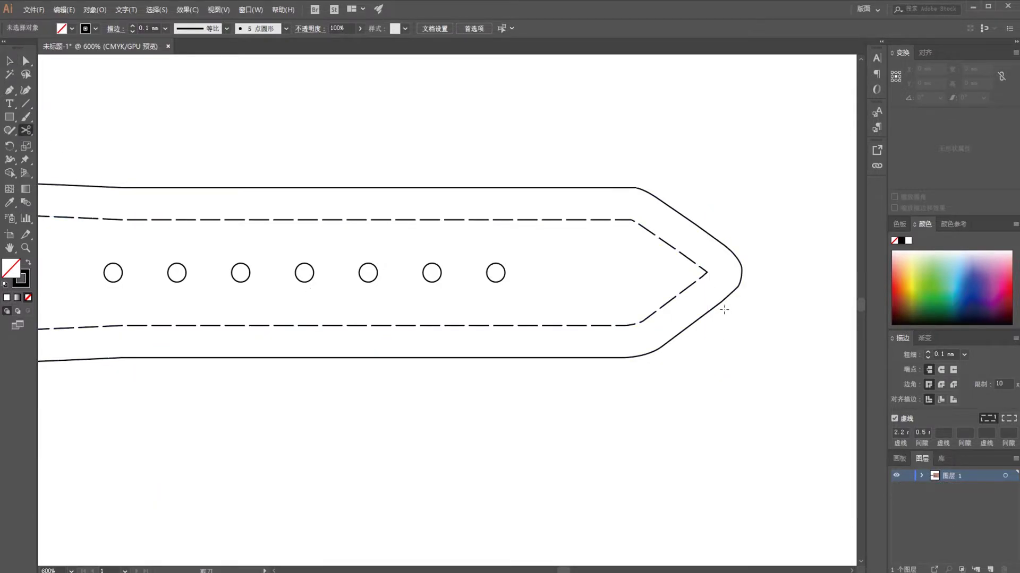
{"action": "left_click", "coordinate": [705, 270]}
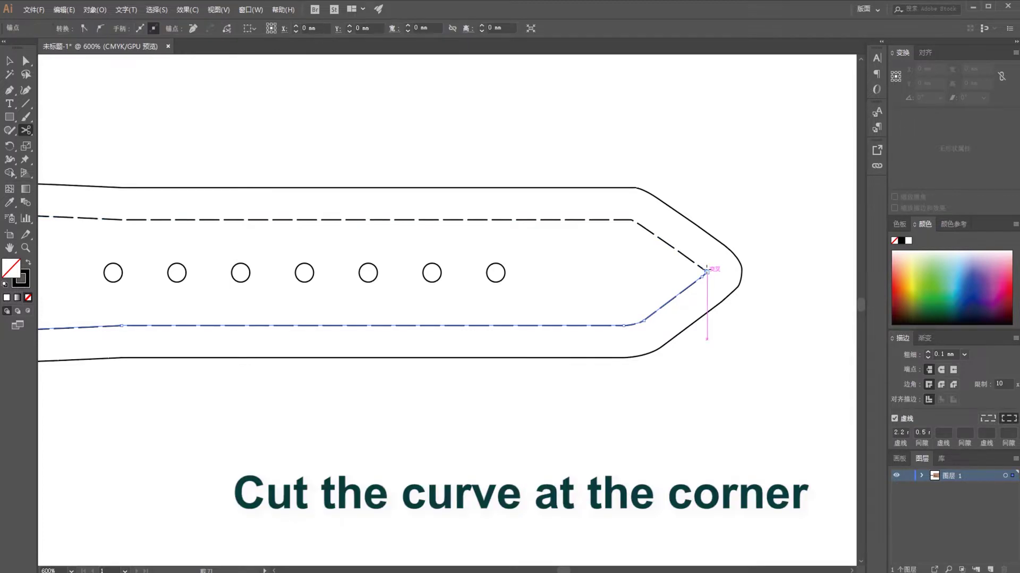
{"action": "left_click", "coordinate": [10, 60]}
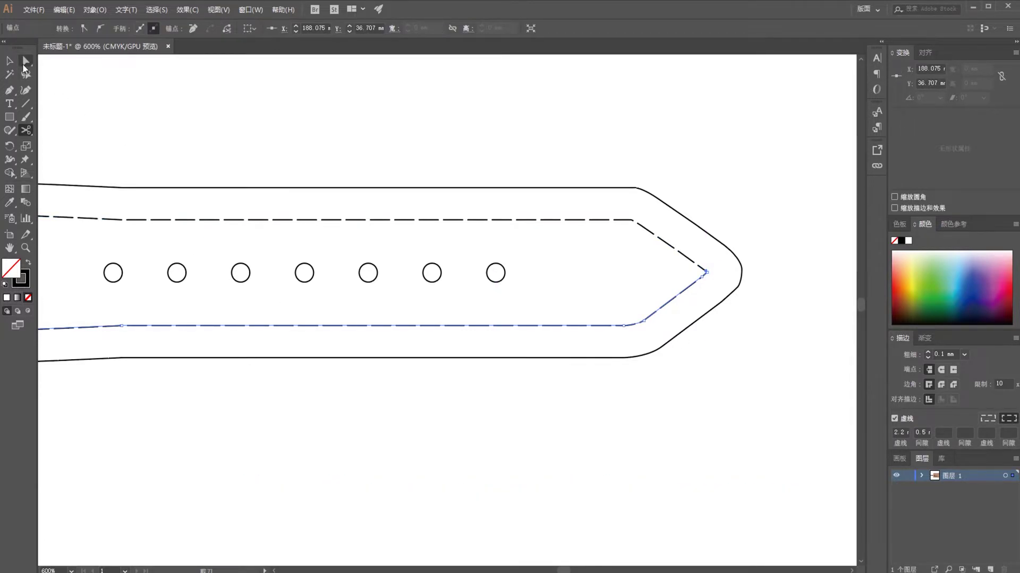
Step: Preserve exact dash and gap lengths on the stitching line that was split at the tip
{"action": "key", "text": "ctrl+shift+a"}
{"action": "key", "text": "ctrl+minus"}
{"action": "key", "text": "ctrl+minus"}
{"action": "left_click", "coordinate": [416, 262]}
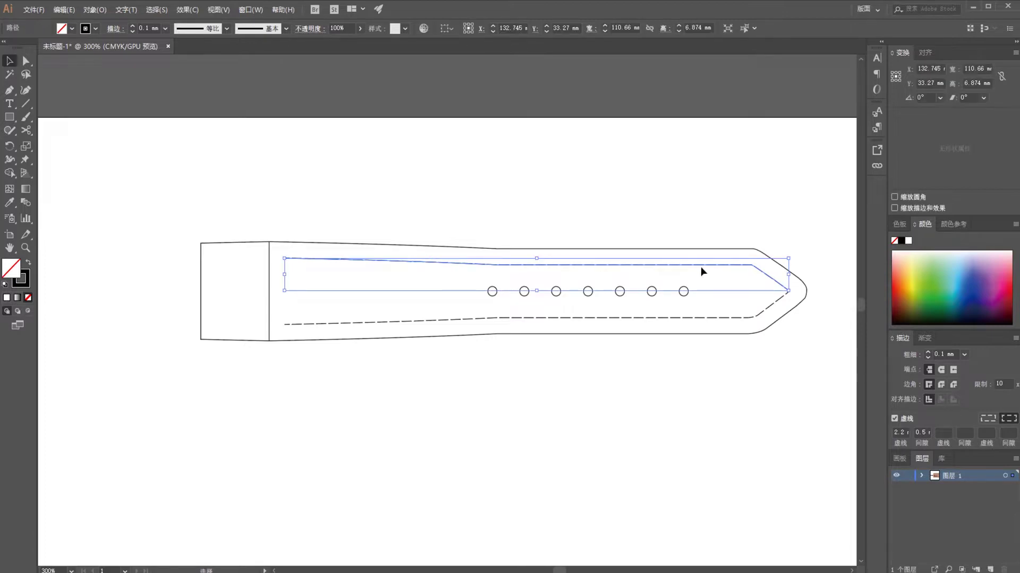
{"action": "left_click", "coordinate": [988, 419]}
{"action": "left_click", "coordinate": [714, 424]}
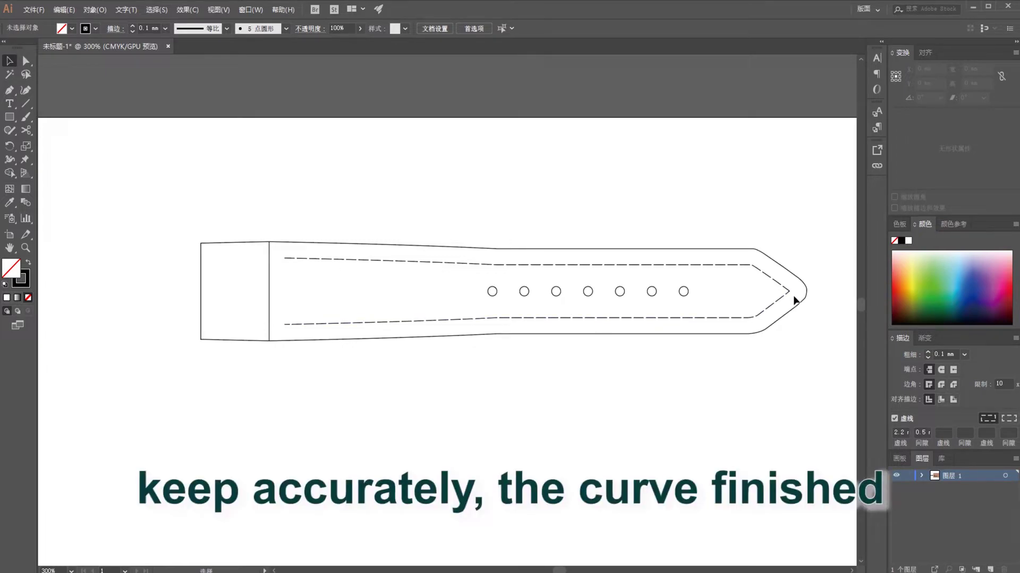
Step: Set the small circle to 0.5 × 0.5 mm and place it on the stitching line's corner at the pointed tip
{"action": "left_click", "coordinate": [340, 325]}
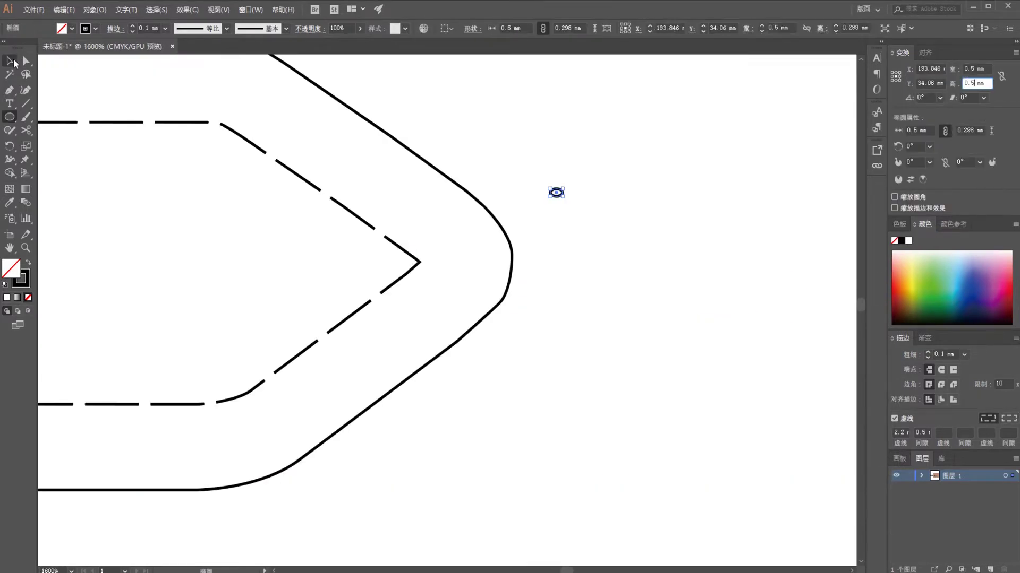
{"action": "key", "text": "Return"}
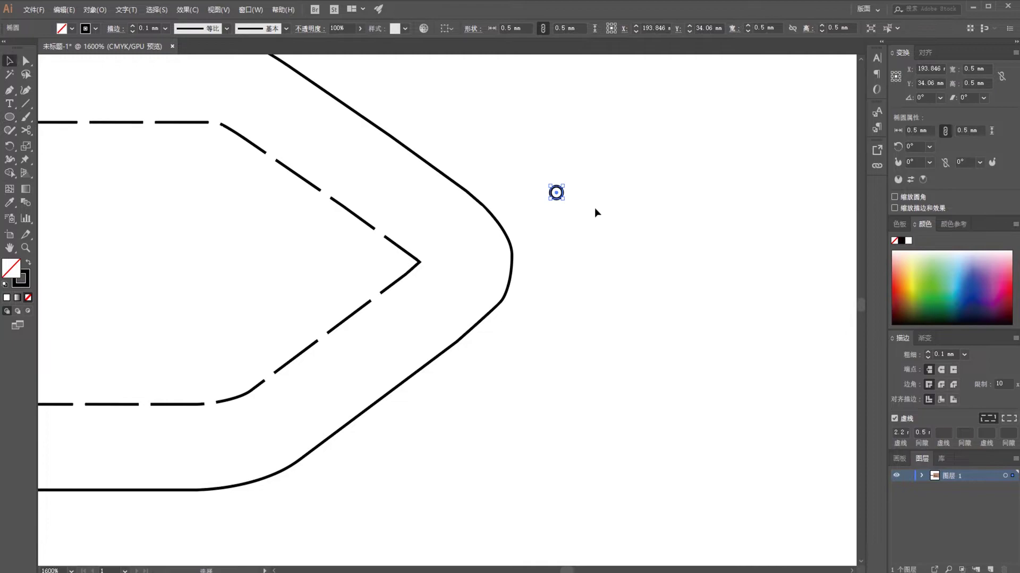
{"action": "left_click", "coordinate": [590, 212]}
{"action": "left_click_drag", "start_coordinate": [563, 189], "coordinate": [425, 261]}
{"action": "left_click", "coordinate": [440, 275]}
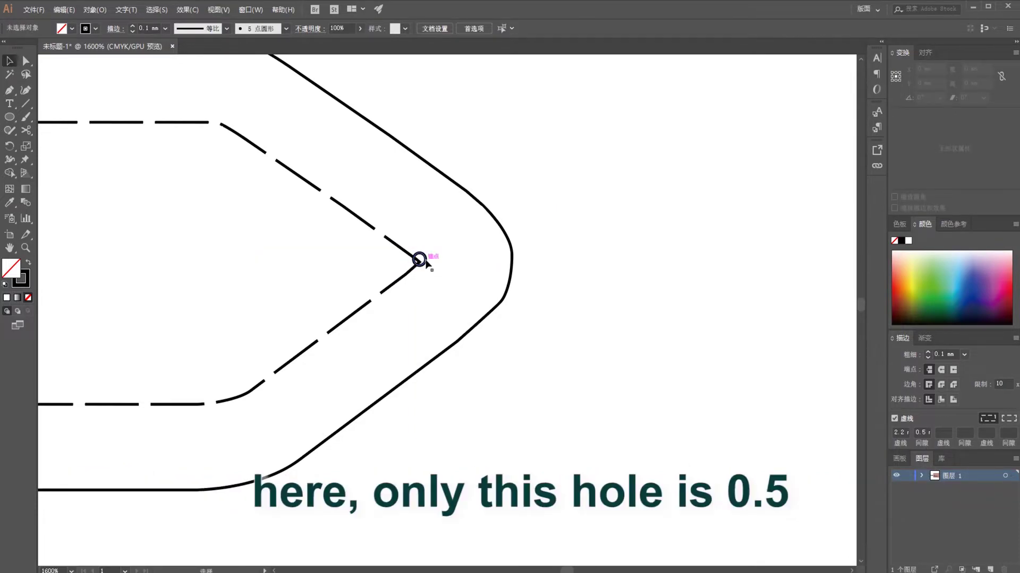
Step: Duplicate the complete strap drawing directly below the original
{"action": "key", "text": "ctrl+="}
{"action": "key", "text": "ctrl+="}
{"action": "key", "text": "ctrl+="}
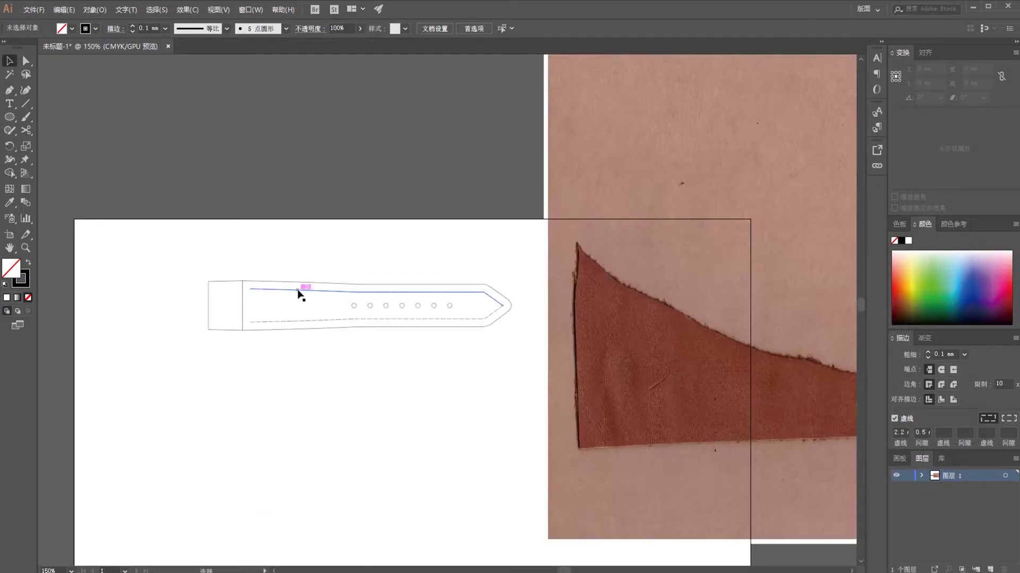
{"action": "left_click_drag", "start_coordinate": [299, 294], "coordinate": [298, 376]}
{"action": "left_click", "coordinate": [317, 466]}
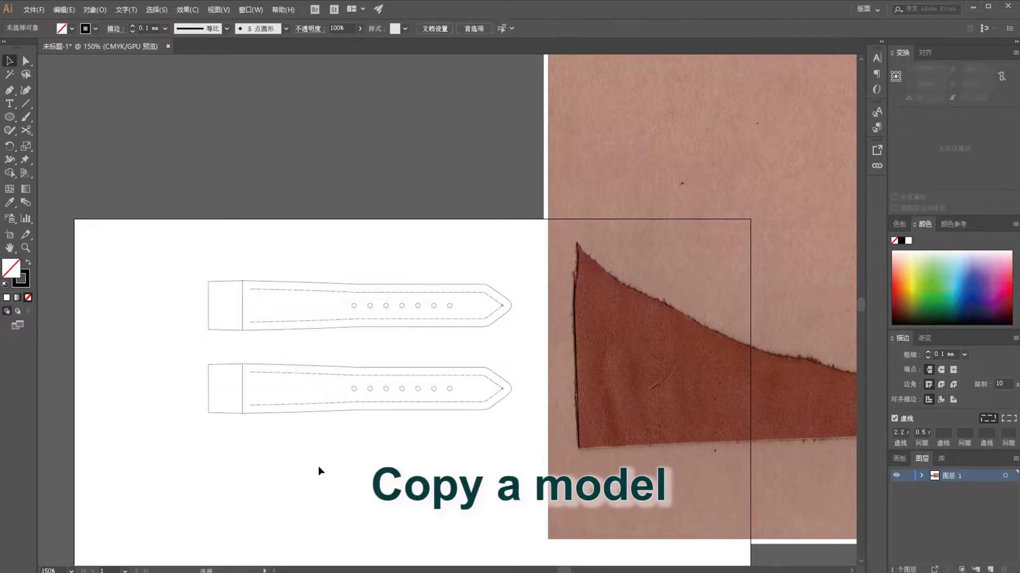
Step: Make the lower strap's stitching lines solid and offset its upper stitching path by 1 mm
{"action": "scroll", "coordinate": [317, 467], "scroll_direction": "up", "scroll_amount": 2}
{"action": "left_click", "coordinate": [318, 466]}
{"action": "scroll", "coordinate": [318, 466], "scroll_direction": "down", "scroll_amount": 3}
{"action": "scroll", "coordinate": [318, 466], "scroll_direction": "left", "scroll_amount": 3}
{"action": "left_click", "coordinate": [95, 10]}
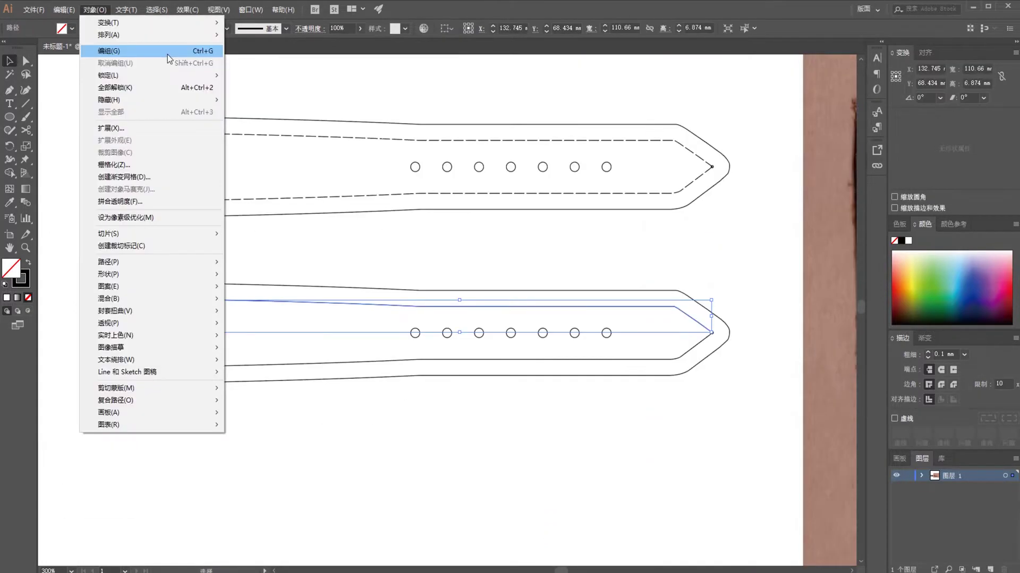
{"action": "mouse_move", "coordinate": [199, 262]}
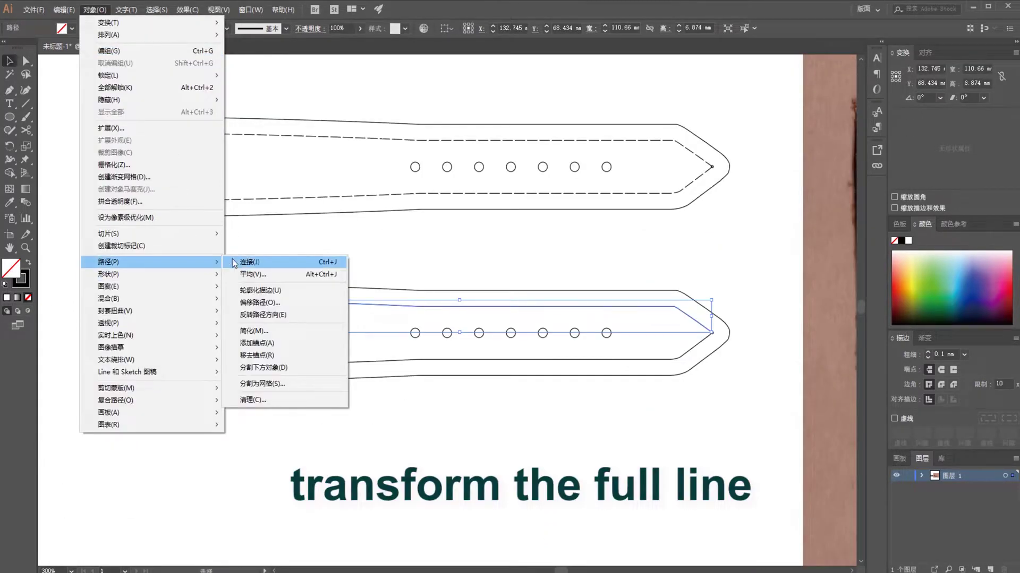
{"action": "left_click", "coordinate": [262, 303]}
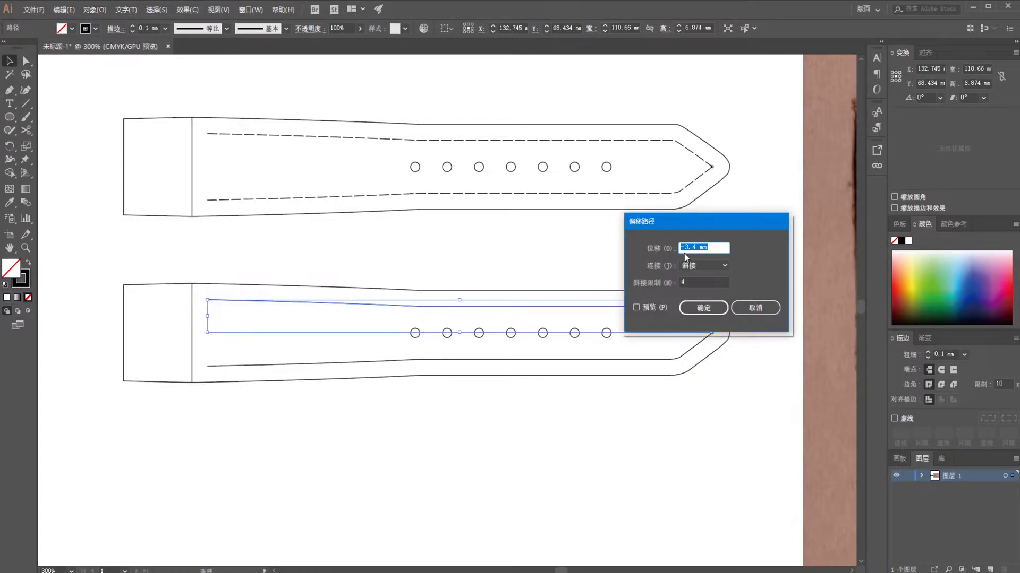
{"action": "left_click_drag", "start_coordinate": [697, 247], "coordinate": [679, 243]}
{"action": "type", "text": "1"}
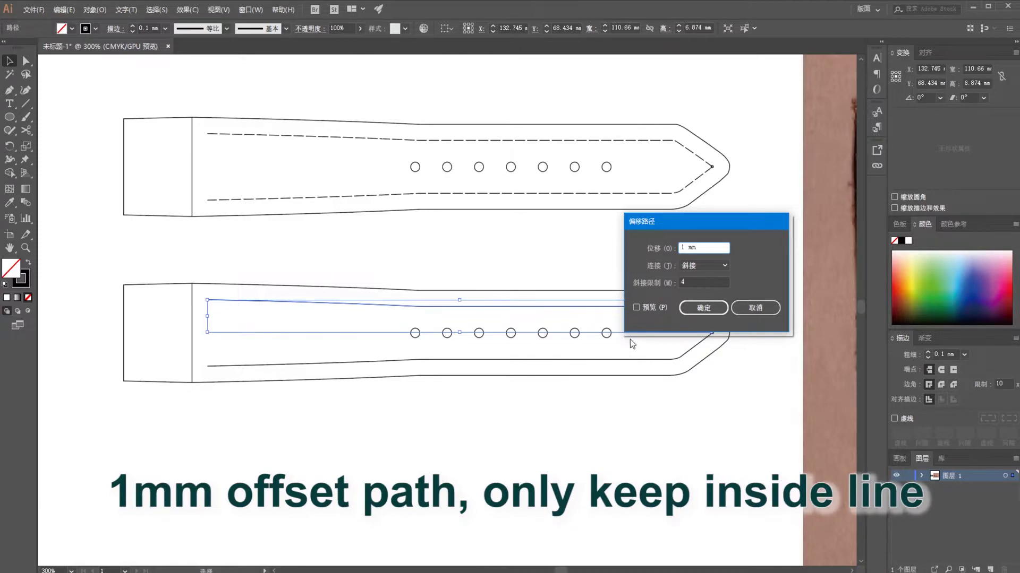
{"action": "left_click", "coordinate": [703, 310]}
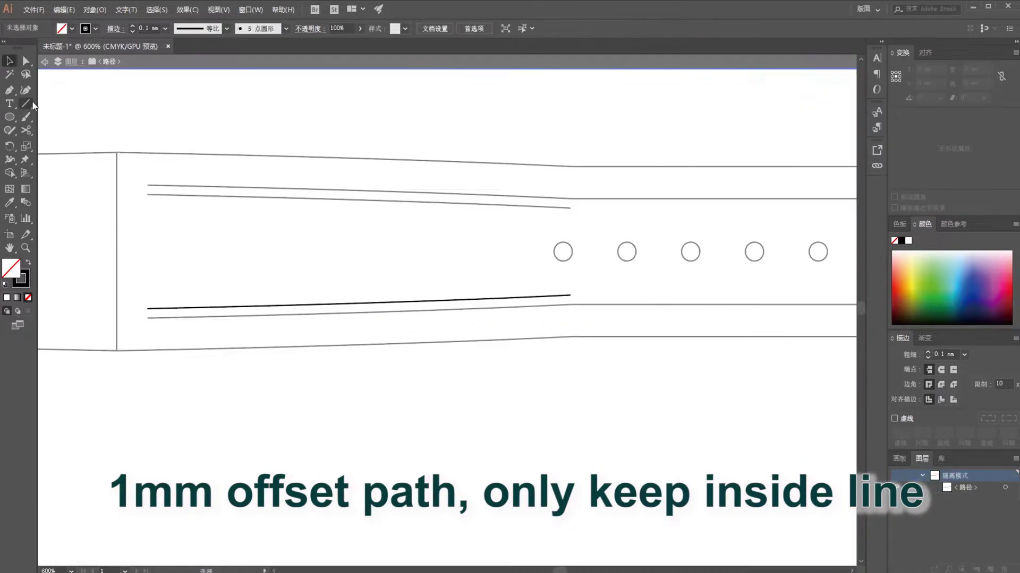
Step: Close the inside offset lines of the lower strap into a tapered spacer outline, extending its wide end toward the fold line
{"action": "left_click", "coordinate": [29, 102]}
{"action": "left_click_drag", "start_coordinate": [219, 226], "coordinate": [221, 339]}
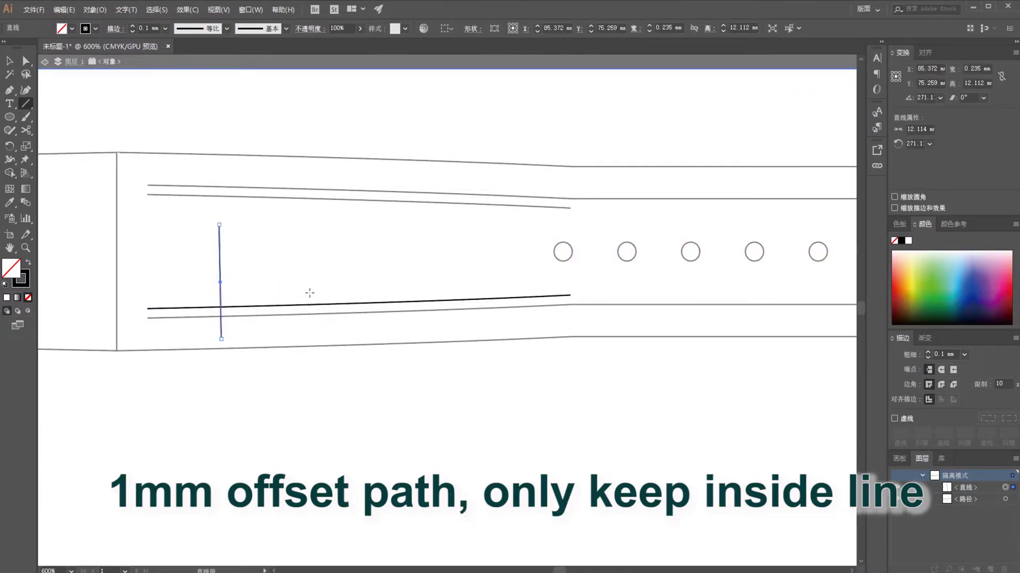
{"action": "key", "text": "v"}
{"action": "left_click_drag", "start_coordinate": [244, 259], "coordinate": [147, 219]}
{"action": "key", "text": "Escape"}
{"action": "key", "text": "a"}
{"action": "left_click_drag", "start_coordinate": [153, 308], "coordinate": [132, 310]}
{"action": "left_click", "coordinate": [182, 356]}
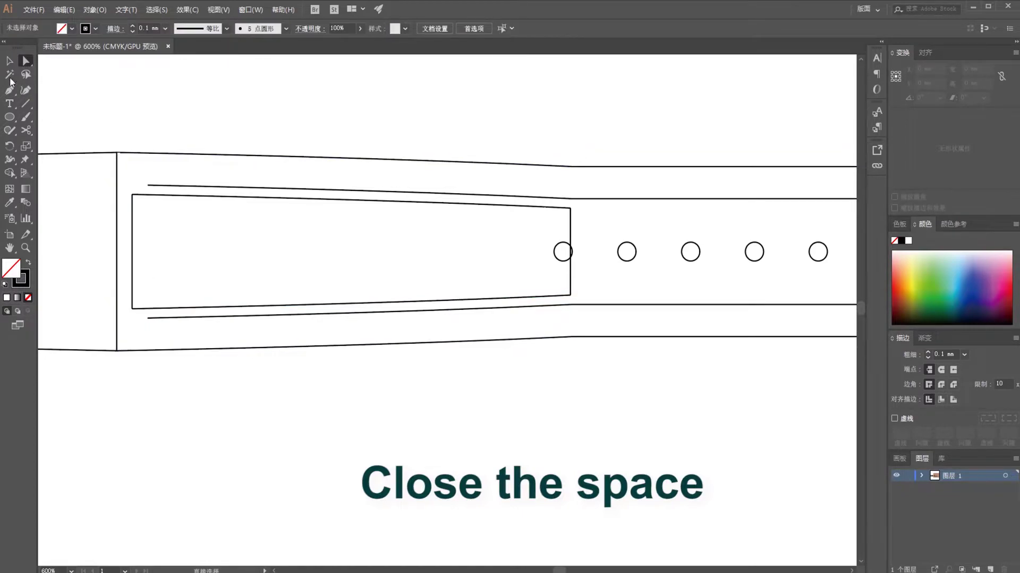
Step: Move the closed tapered spacer outline out of the lower strap to the empty area beneath it
{"action": "left_click", "coordinate": [14, 62]}
{"action": "key", "text": "ctrl+minus"}
{"action": "key", "text": "ctrl+minus"}
{"action": "key", "text": "ctrl+minus"}
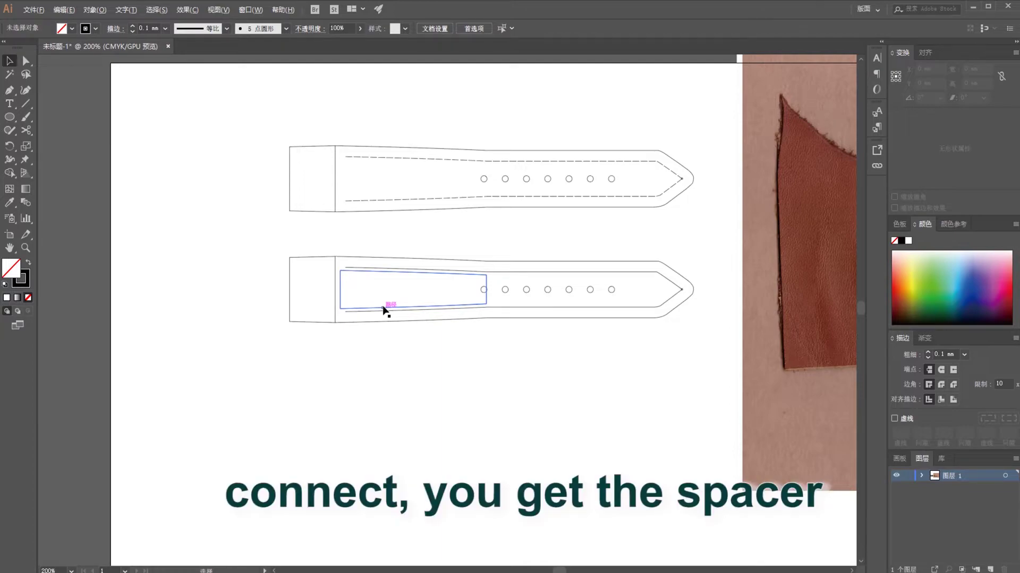
{"action": "left_click_drag", "start_coordinate": [383, 310], "coordinate": [392, 419]}
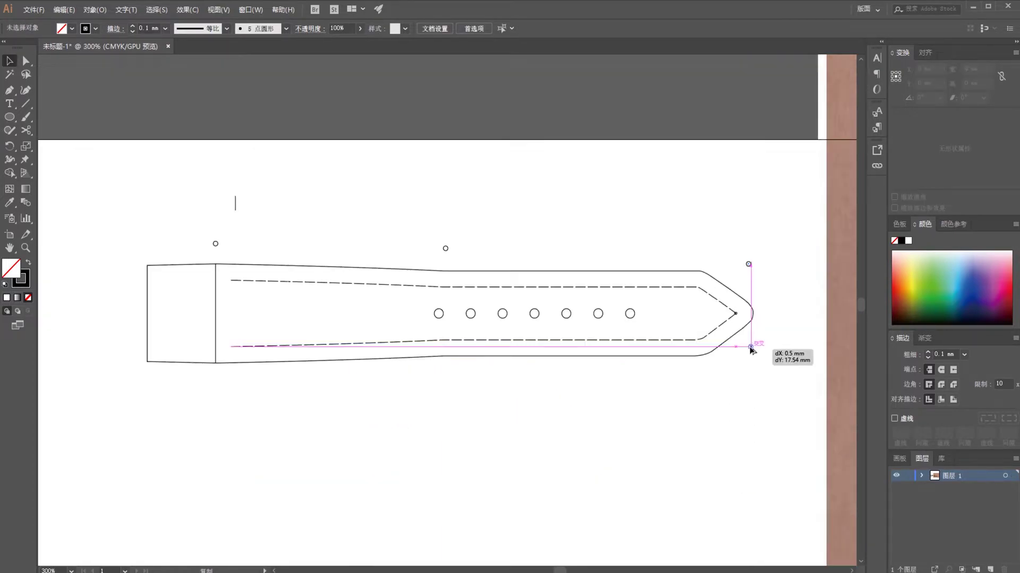
Step: Finish placing six small location holes around the original strap and group them with the strap drawing
{"action": "left_click_drag", "start_coordinate": [750, 346], "coordinate": [216, 388]}
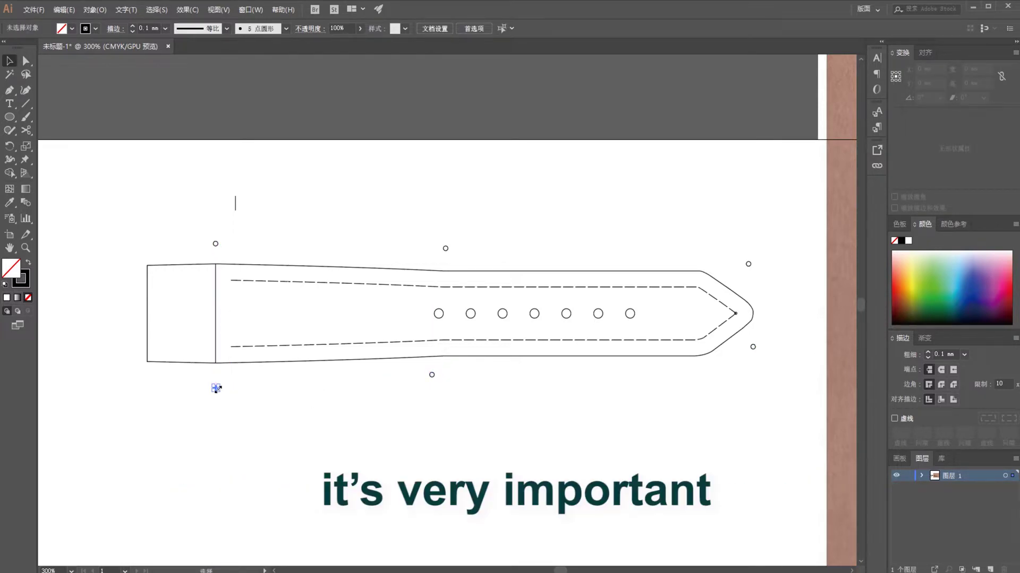
{"action": "key", "text": "ctrl+minus"}
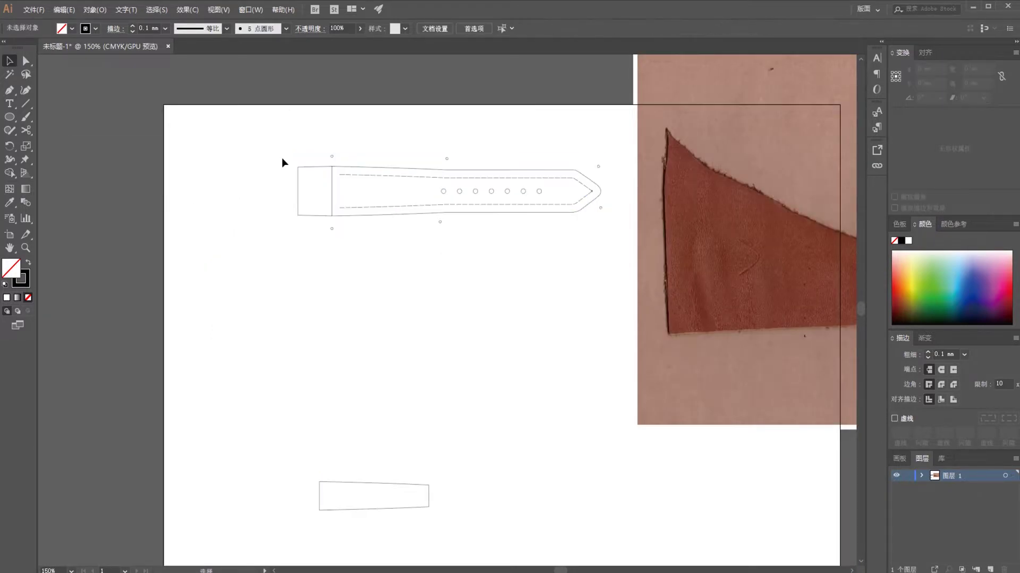
{"action": "mouse_move", "coordinate": [276, 138]}
{"action": "left_mouse_down"}
{"action": "mouse_move", "coordinate": [578, 239]}
{"action": "mouse_move", "coordinate": [576, 218]}
{"action": "left_mouse_up"}
{"action": "right_click", "coordinate": [562, 214]}
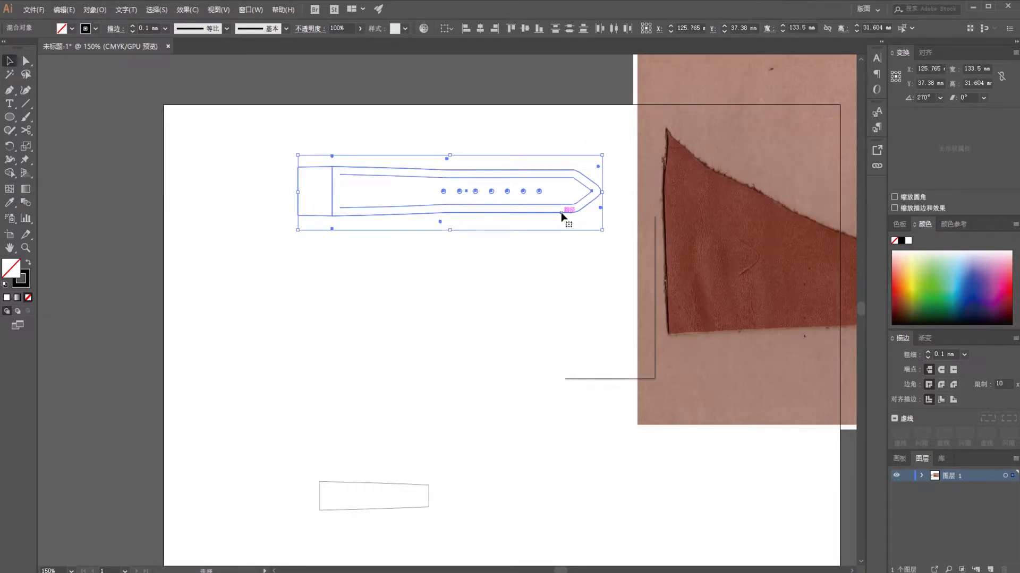
{"action": "left_click", "coordinate": [602, 291]}
{"action": "left_click", "coordinate": [603, 284]}
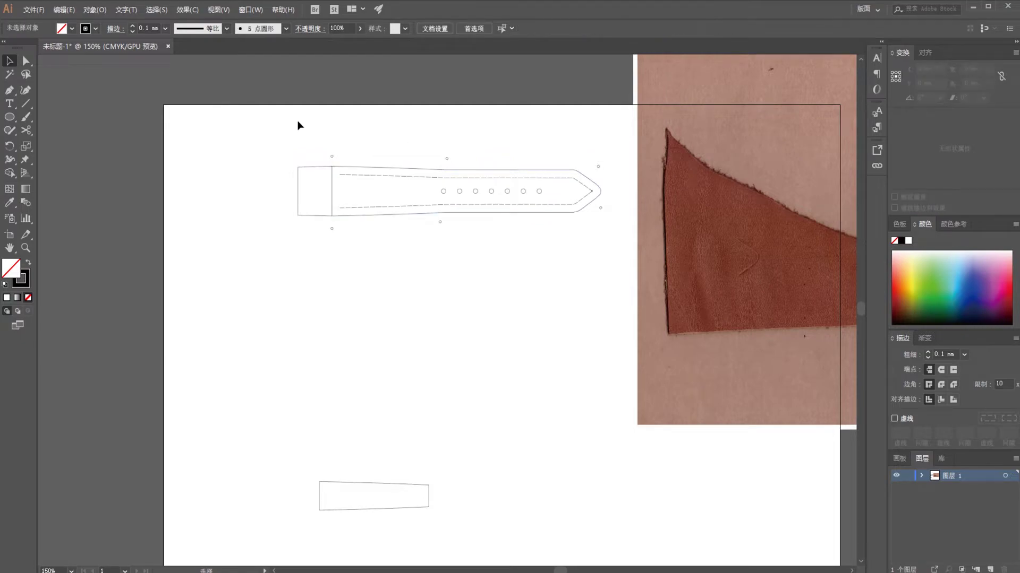
Step: Copy the grouped strap below the original and reflect the copy across the horizontal axis
{"action": "mouse_move", "coordinate": [283, 133]}
{"action": "left_mouse_down"}
{"action": "mouse_move", "coordinate": [514, 241]}
{"action": "mouse_move", "coordinate": [607, 245]}
{"action": "left_mouse_up"}
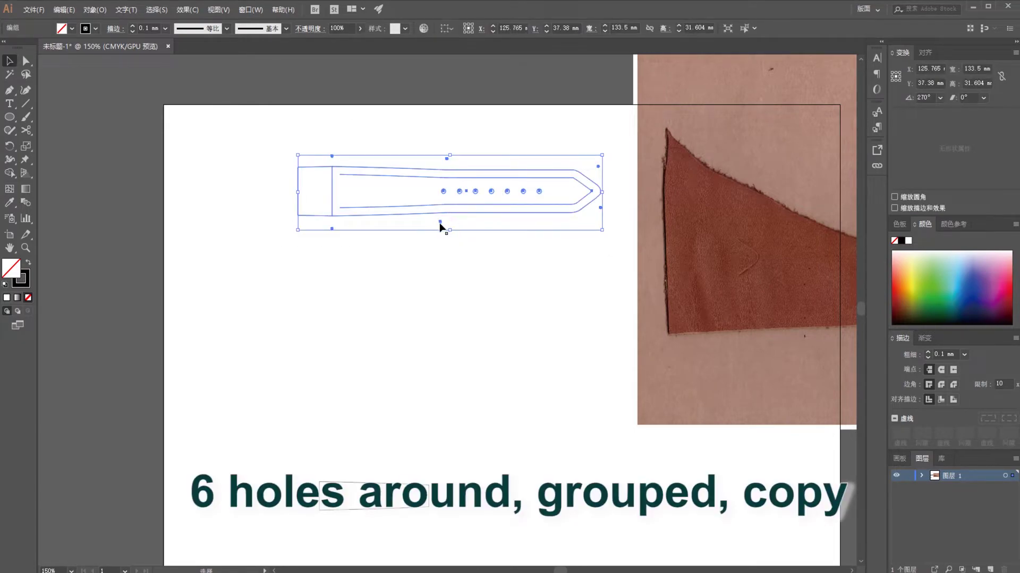
{"action": "left_click_drag", "start_coordinate": [442, 226], "coordinate": [444, 365]}
{"action": "left_click", "coordinate": [94, 10]}
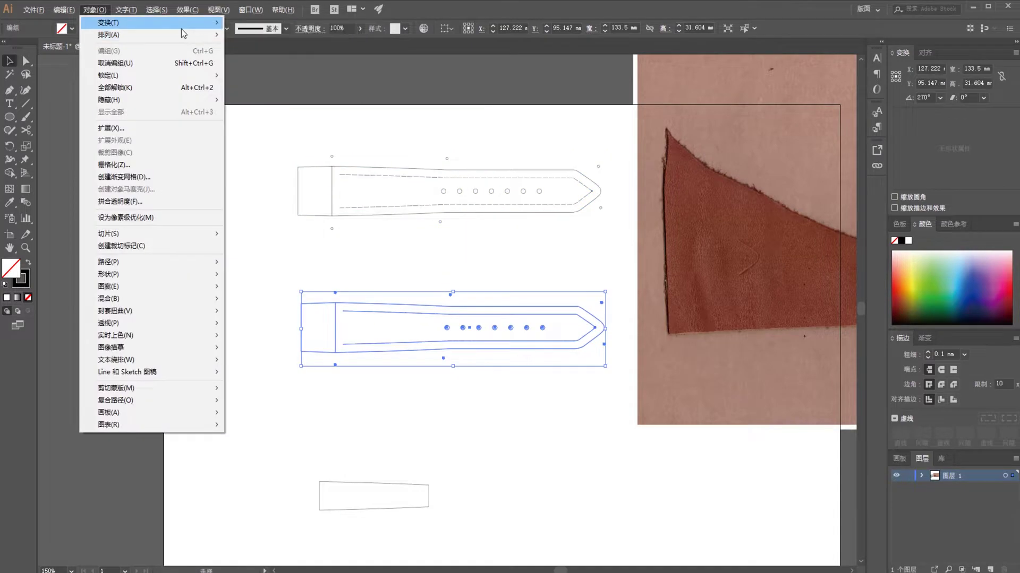
{"action": "mouse_move", "coordinate": [182, 31]}
{"action": "left_click", "coordinate": [260, 64]}
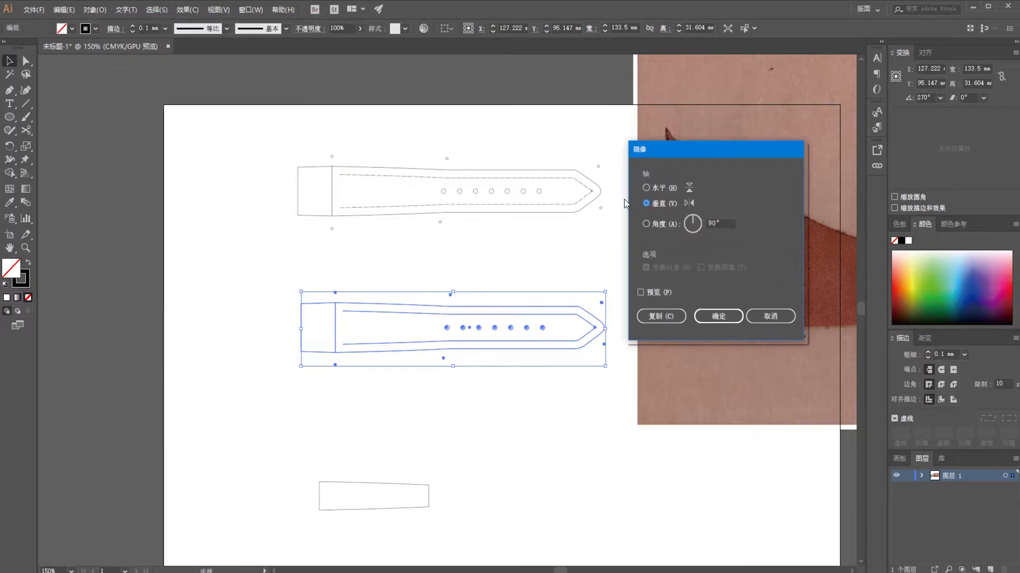
{"action": "left_click", "coordinate": [655, 189]}
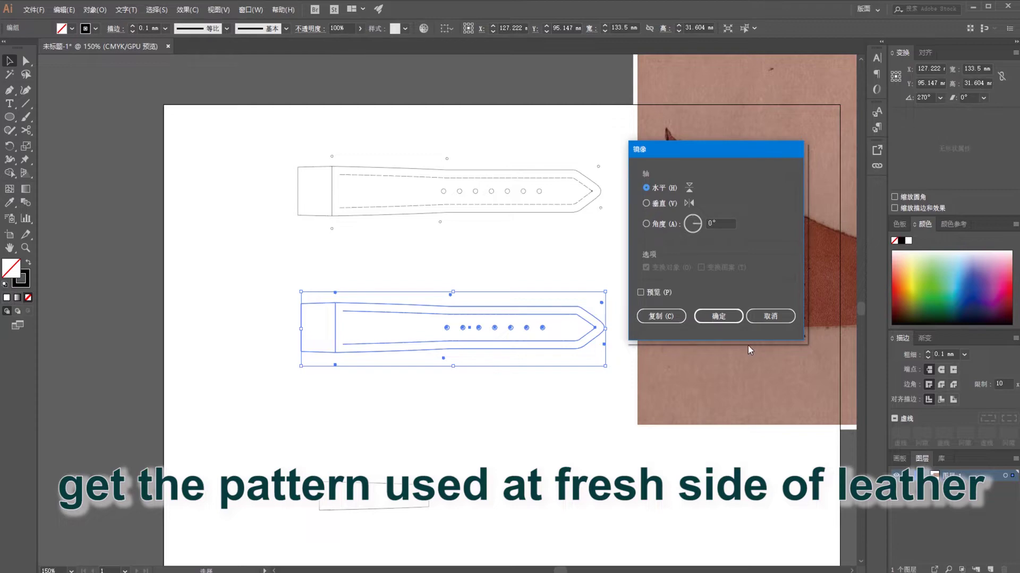
{"action": "left_click", "coordinate": [718, 317]}
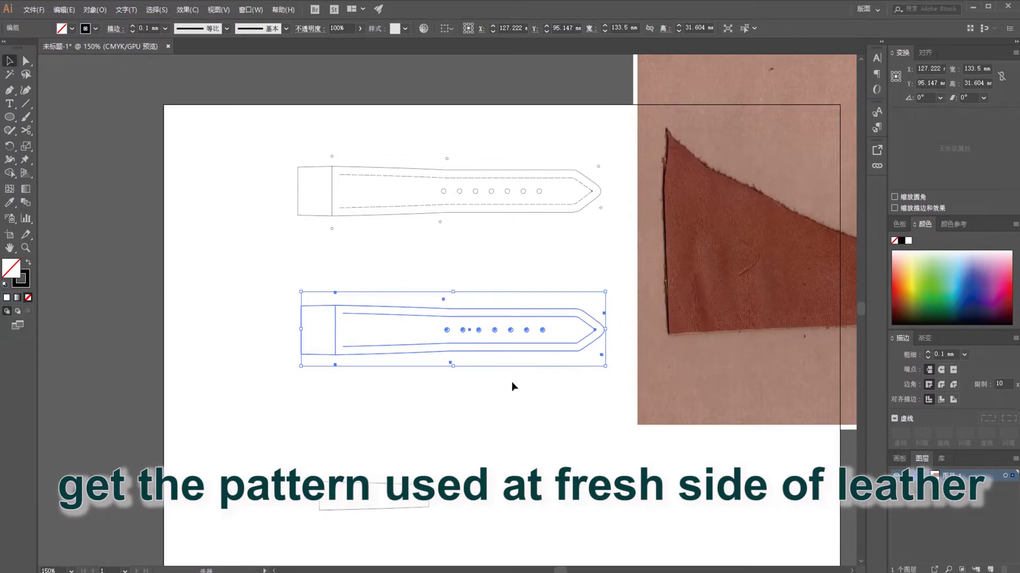
{"action": "left_click", "coordinate": [567, 391]}
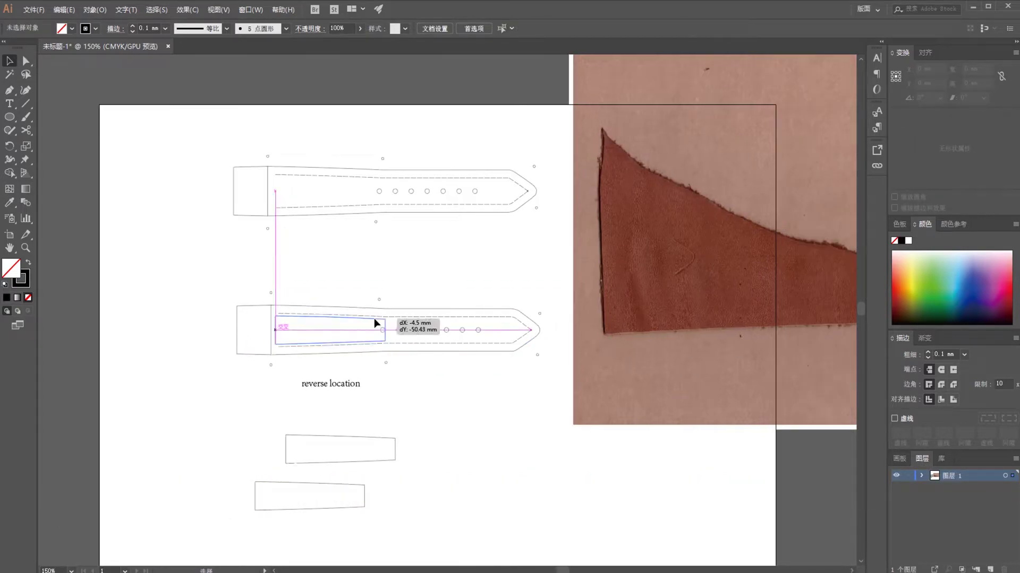
Step: Place the spare spacer outline inside the reflected strap's wide part and move the "reverse location" text into it
{"action": "left_click_drag", "start_coordinate": [374, 318], "coordinate": [374, 319]}
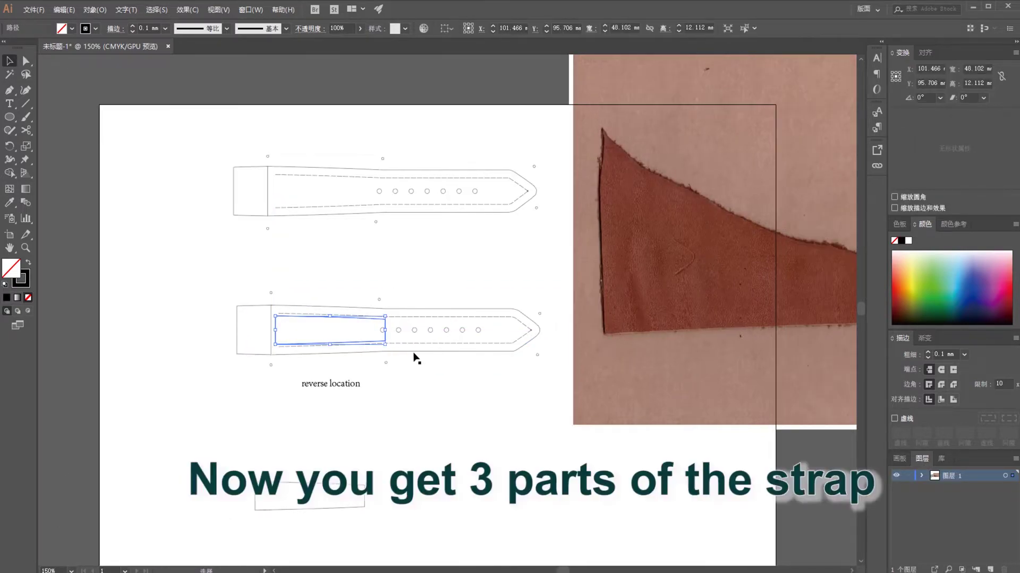
{"action": "left_click", "coordinate": [399, 379]}
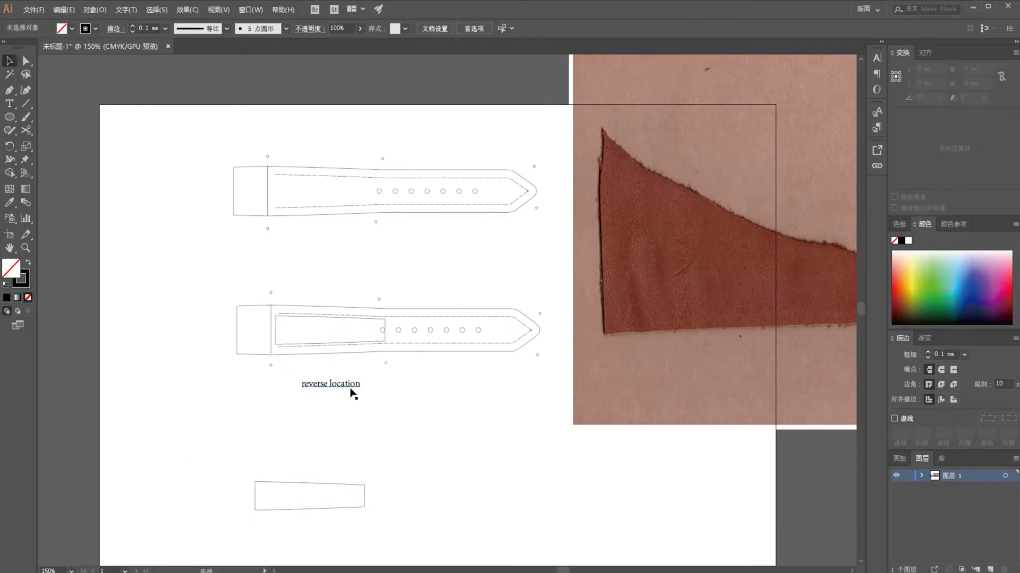
{"action": "left_click_drag", "start_coordinate": [352, 391], "coordinate": [342, 333]}
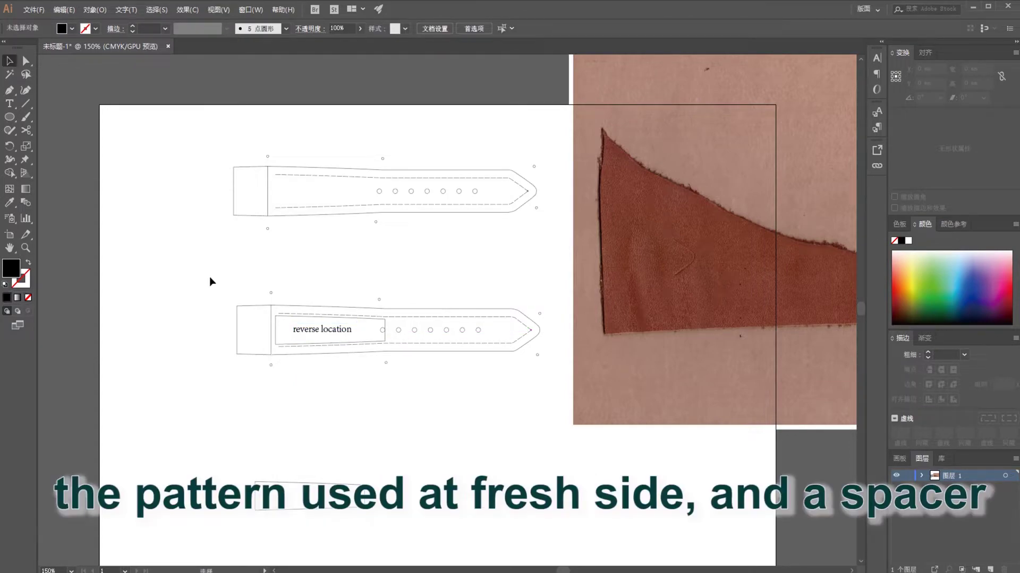
Step: Group the reflected strap with its location holes, spacer outline and "reverse location" text
{"action": "left_click_drag", "start_coordinate": [209, 282], "coordinate": [553, 387]}
{"action": "right_click", "coordinate": [491, 351]}
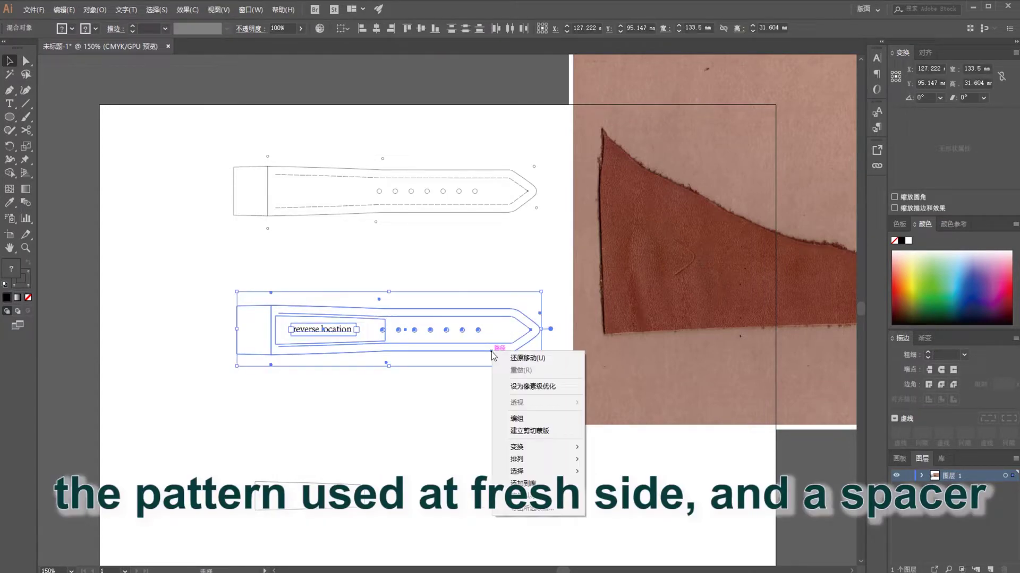
{"action": "left_click", "coordinate": [528, 419]}
{"action": "left_click", "coordinate": [484, 422]}
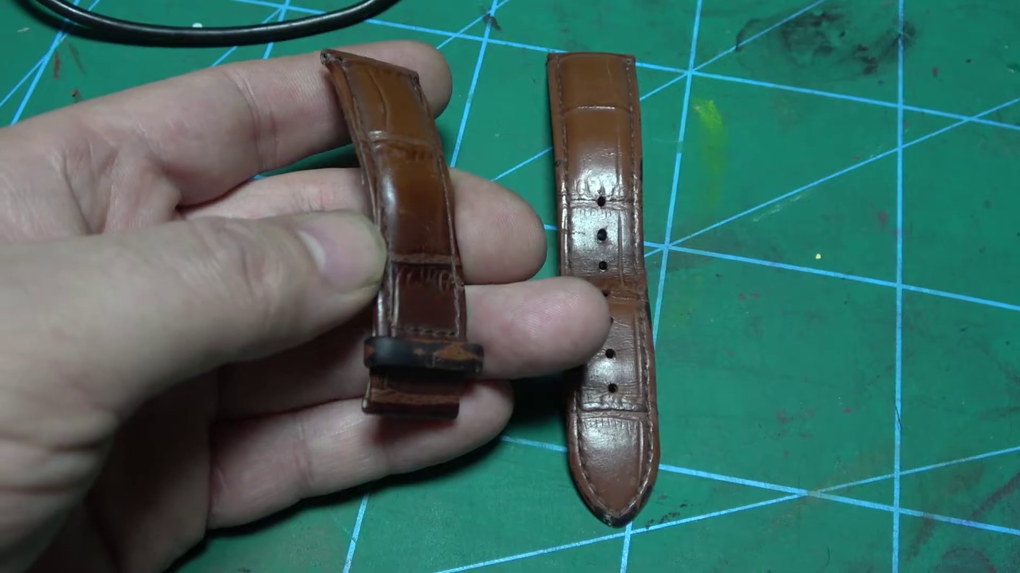